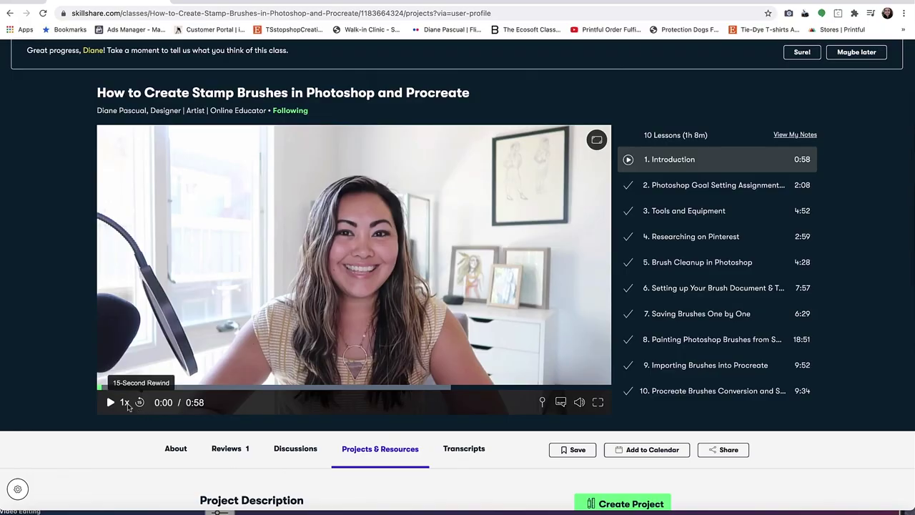
- Play the Introduction lesson video of the stamp brushes class on Skillshare
click(109, 402)
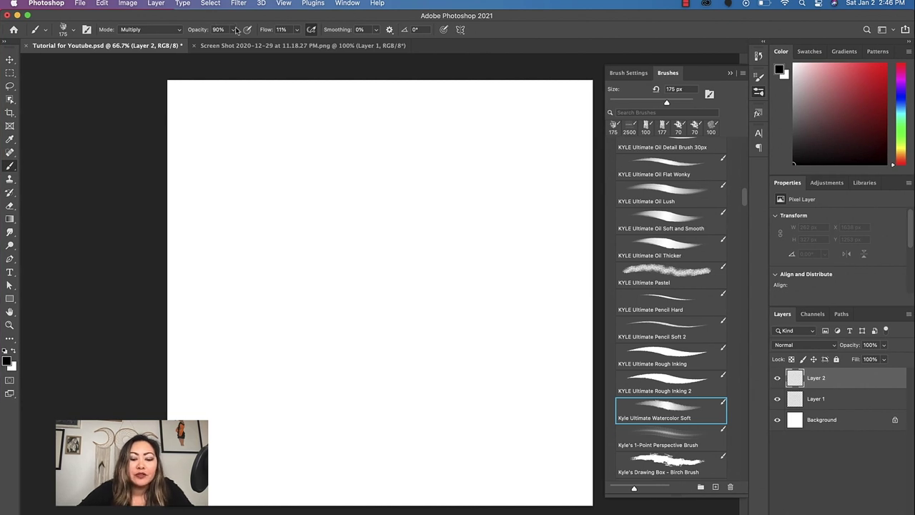
- Switch to the Move tool, fill in a 2500 × 2500 pixel new document, then close it uncreated
key(v)
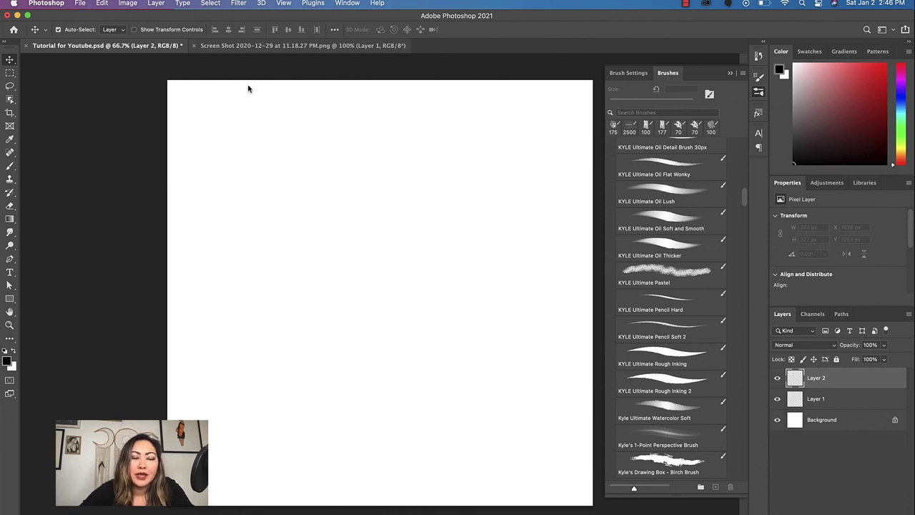
click(83, 3)
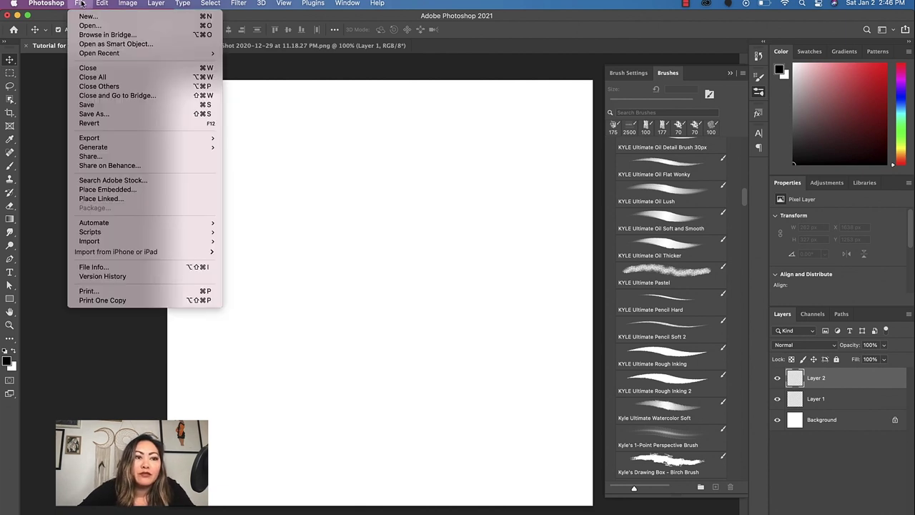
click(84, 16)
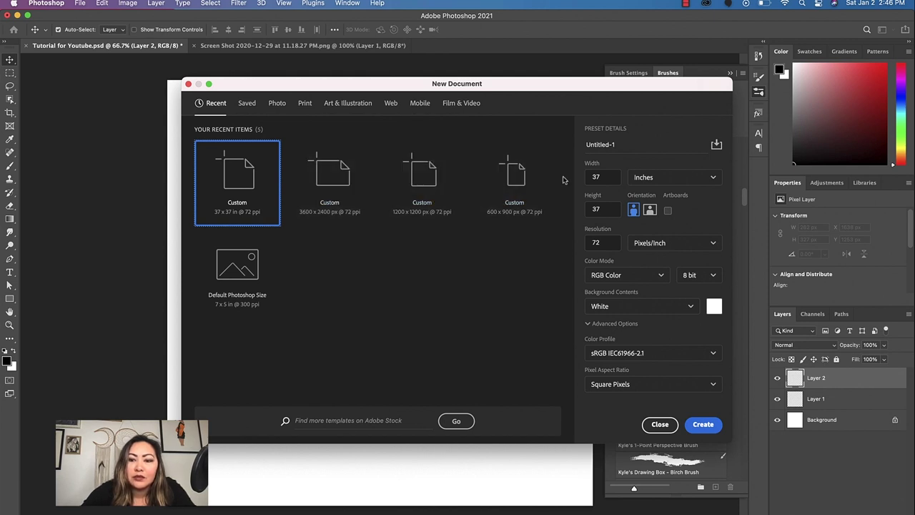
click(635, 178)
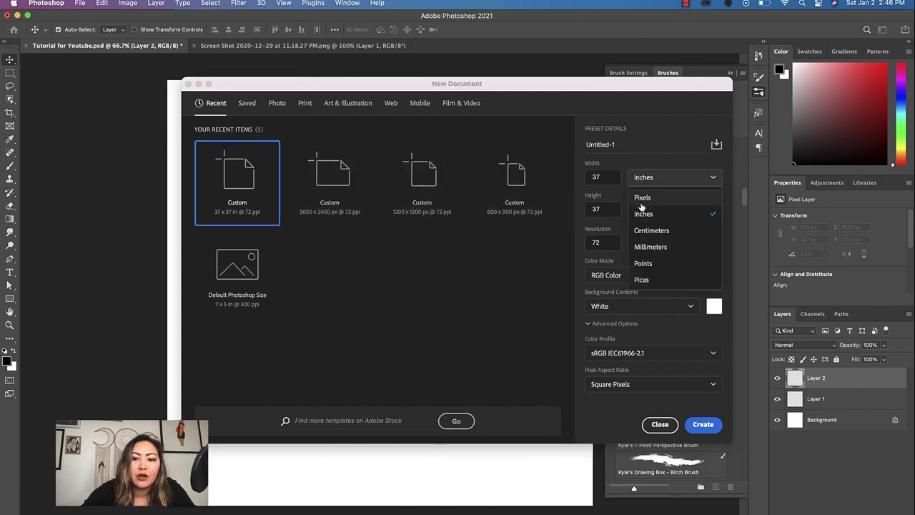
click(643, 198)
drag(611, 176, 586, 178)
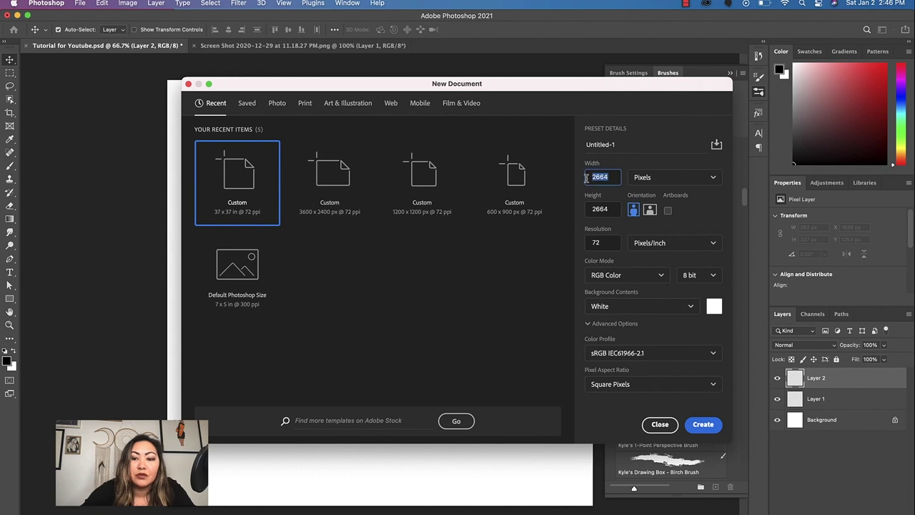
text(2500)
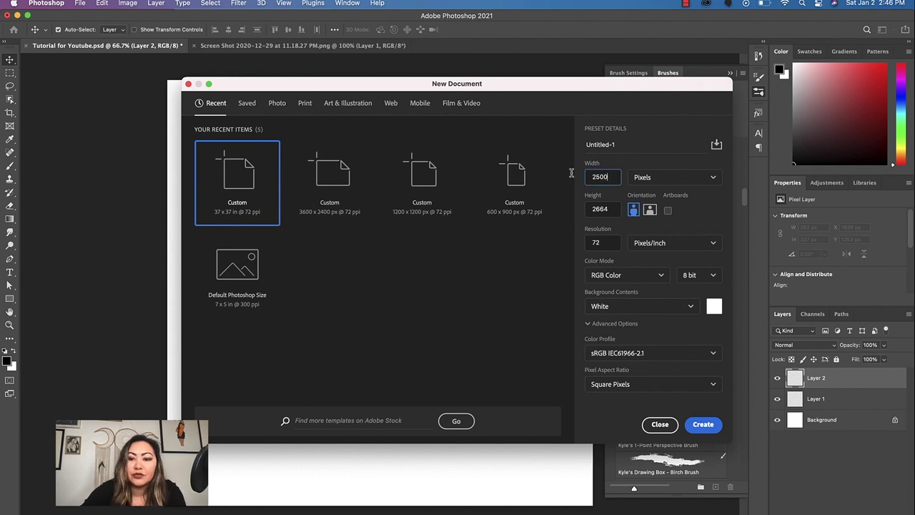
key(Tab)
text(25)
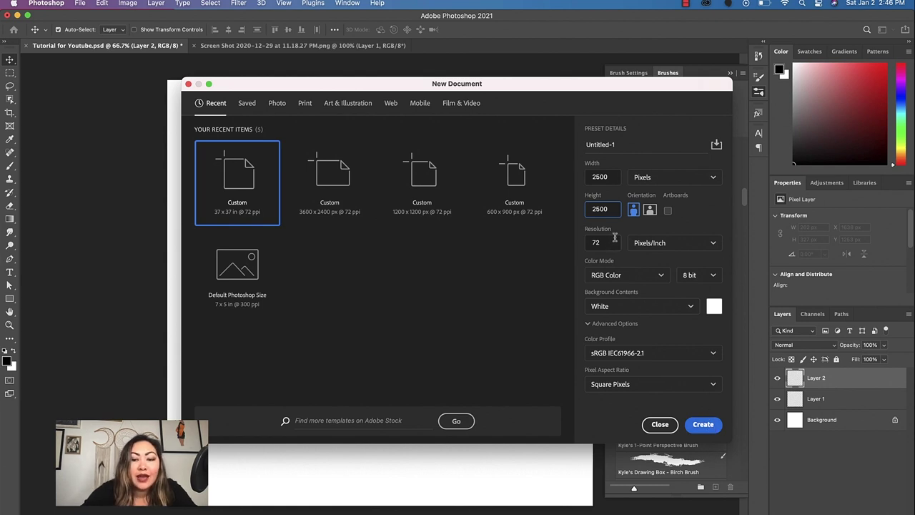
click(660, 425)
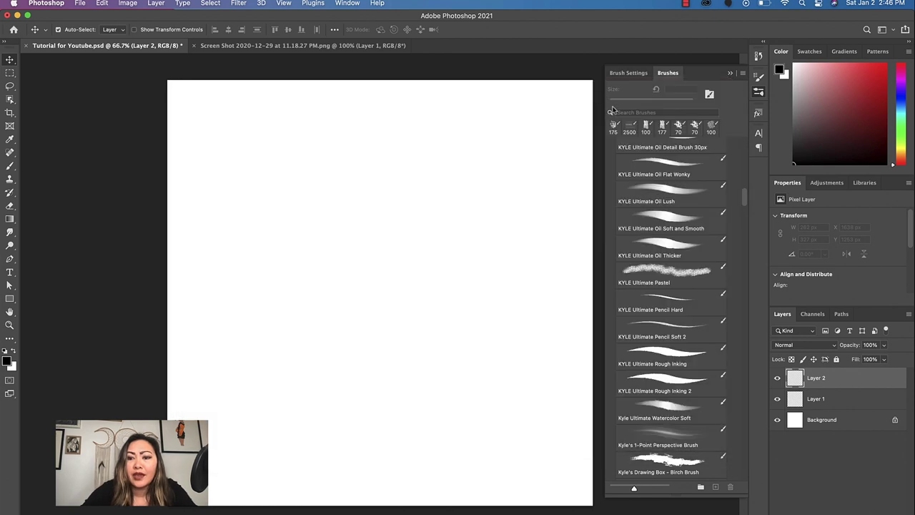
- Use the Brushes panel menu's Get More Brushes link to open Adobe's brush download page
click(673, 79)
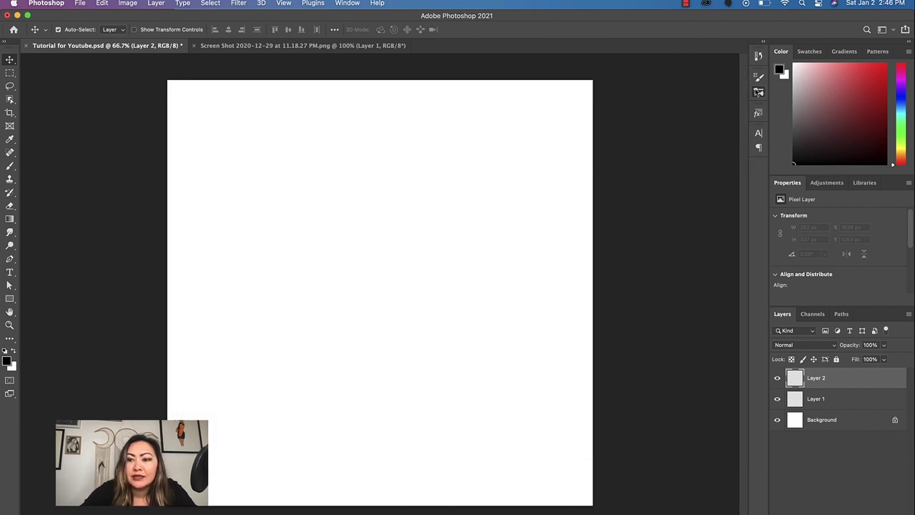
click(759, 91)
click(743, 74)
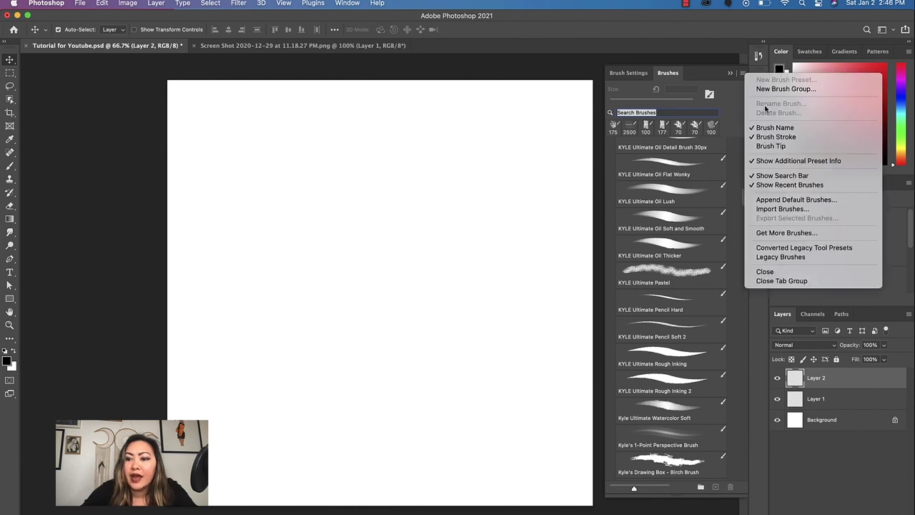
click(770, 235)
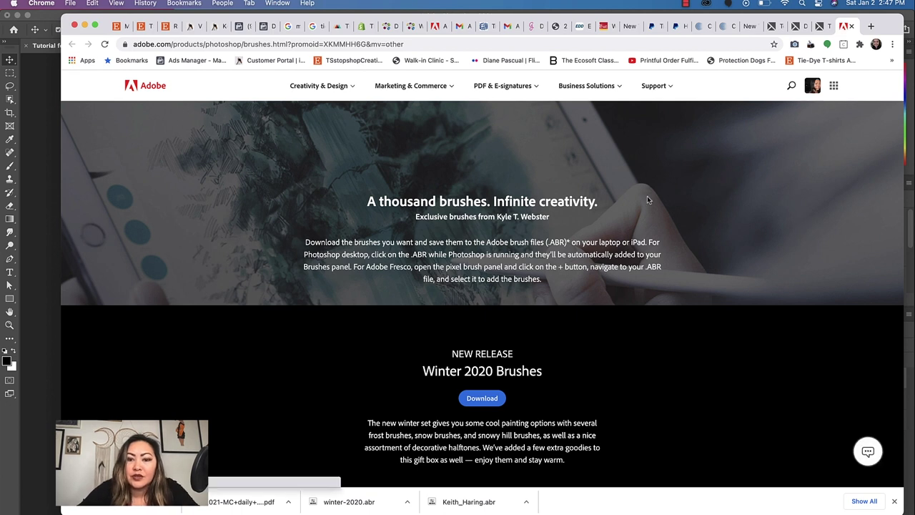
- Browse Adobe's free brush packs and download the Dry Media pack
scroll(647, 197, down, 5)
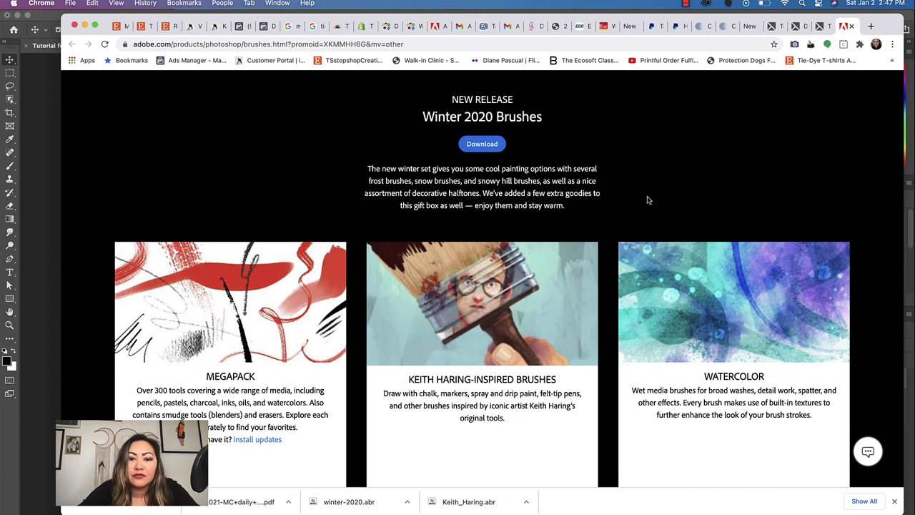
scroll(377, 398, down, 2)
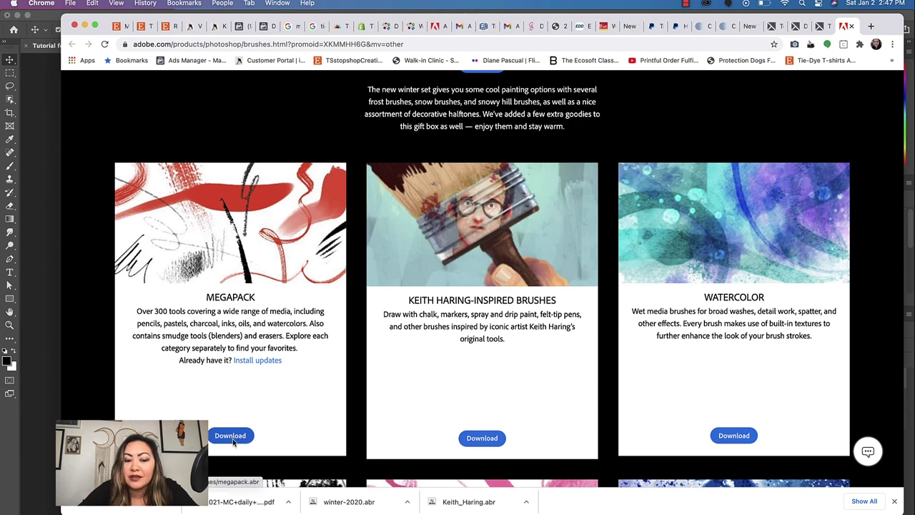
scroll(232, 442, down, 10)
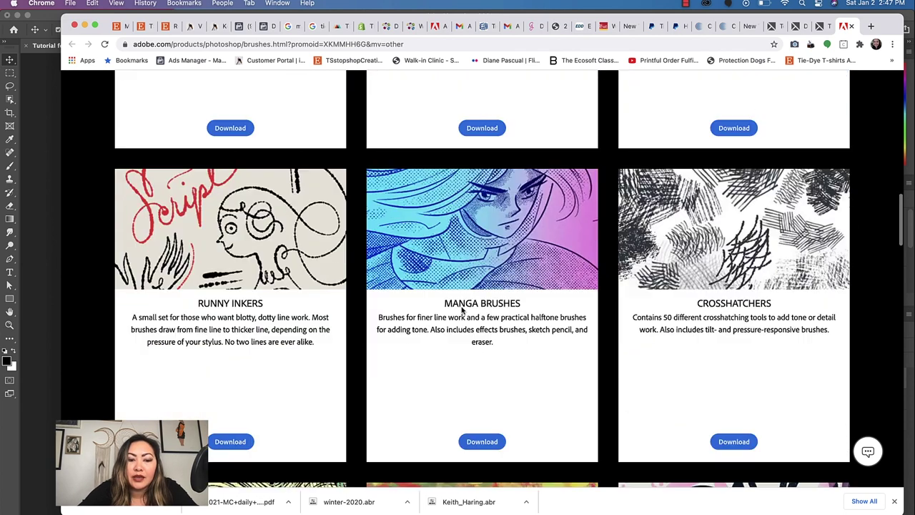
scroll(462, 309, up, 5)
scroll(462, 309, down, 2)
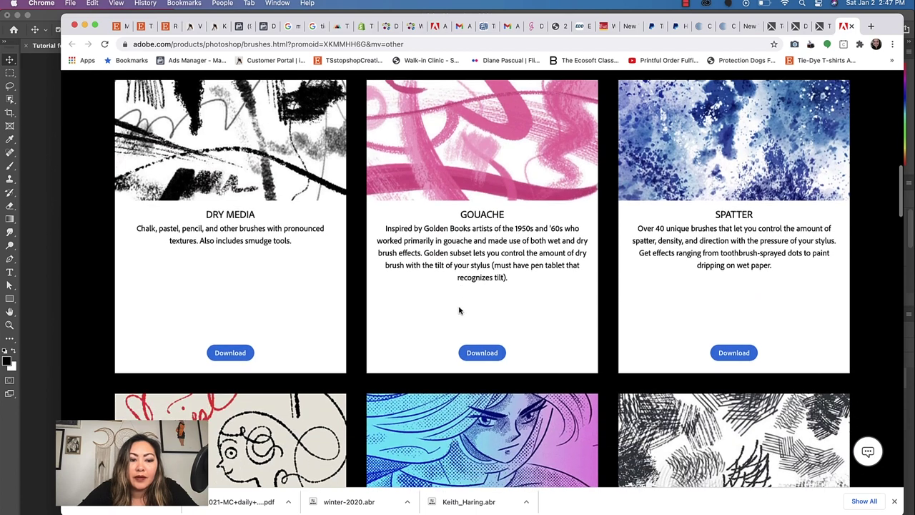
click(239, 352)
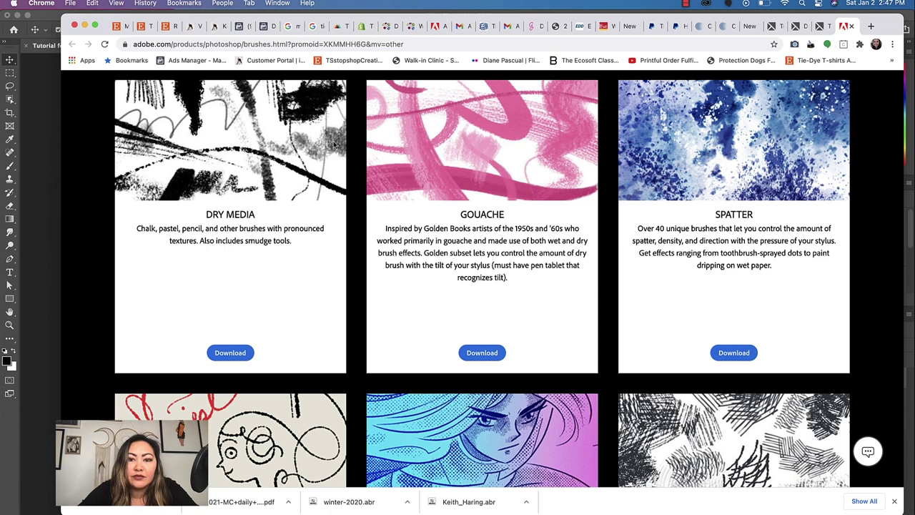
scroll(334, 144, down, 5)
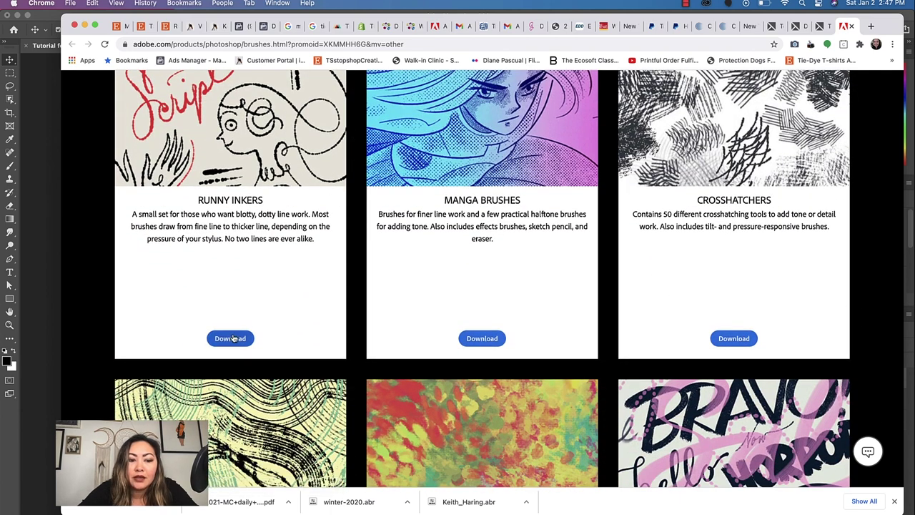
scroll(230, 338, down, 5)
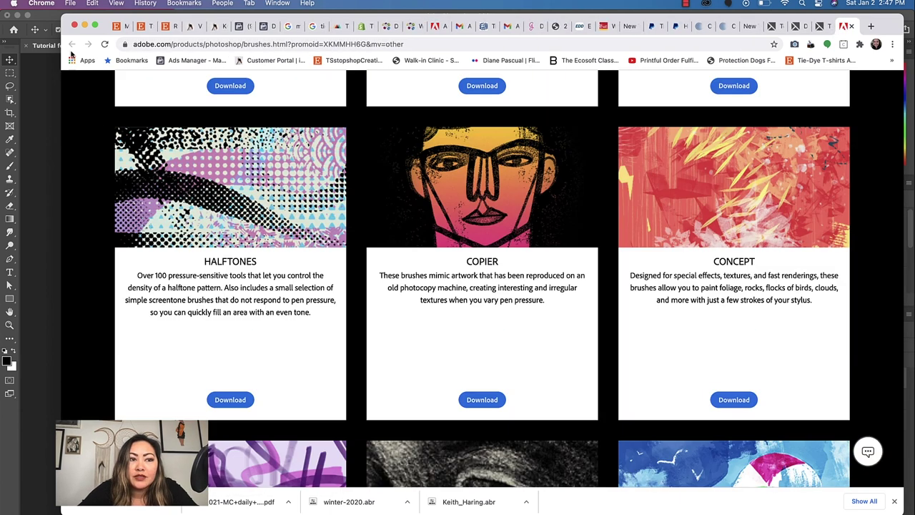
- Back in Photoshop, start importing a brush file from the Desktop, then cancel the import
click(83, 26)
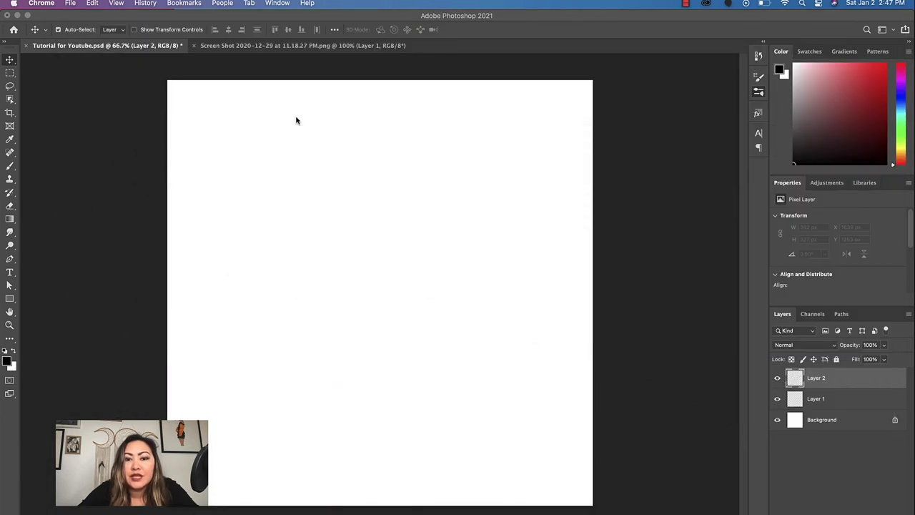
click(757, 148)
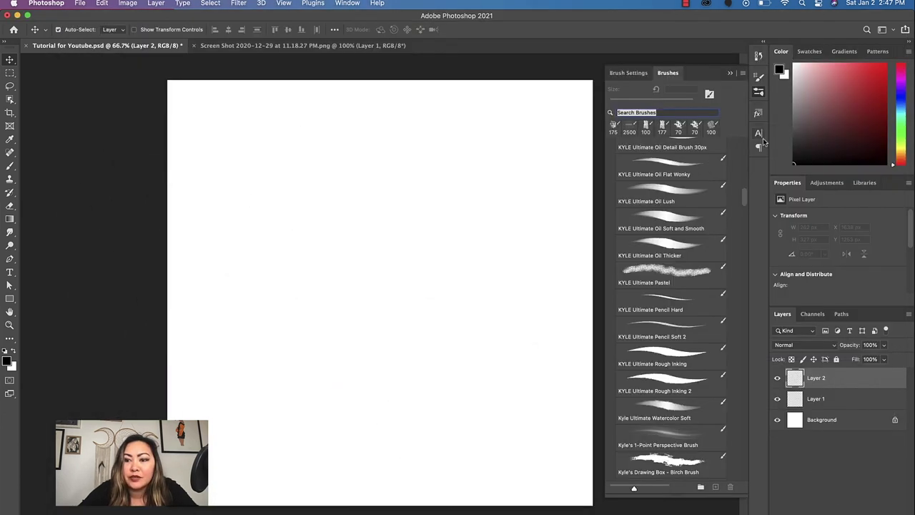
click(743, 73)
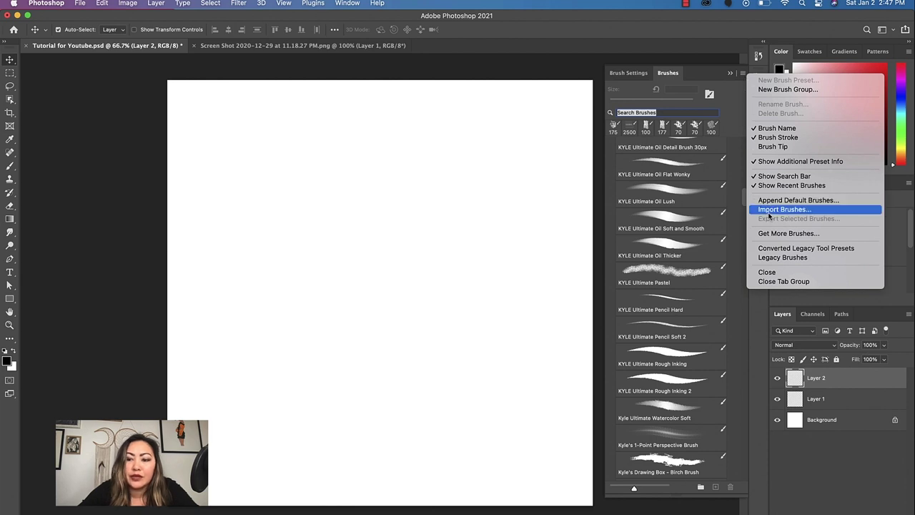
click(770, 210)
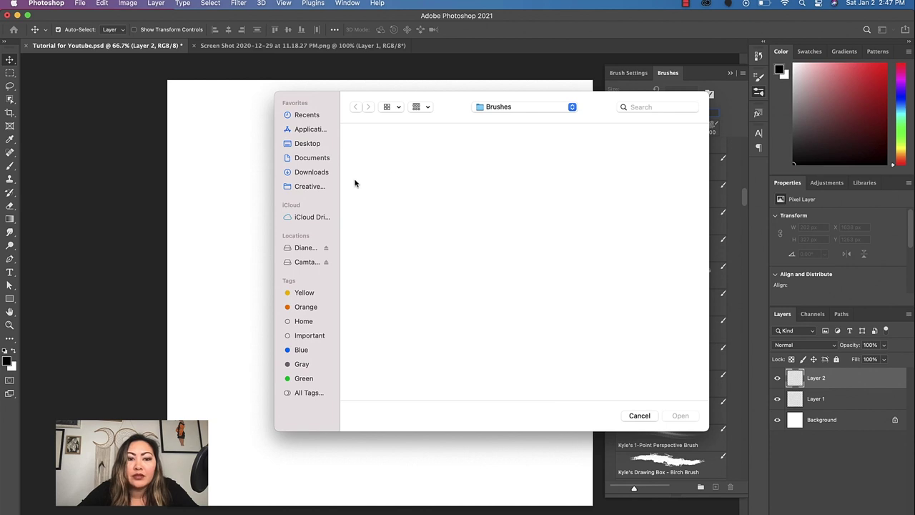
click(306, 145)
scroll(404, 168, down, 5)
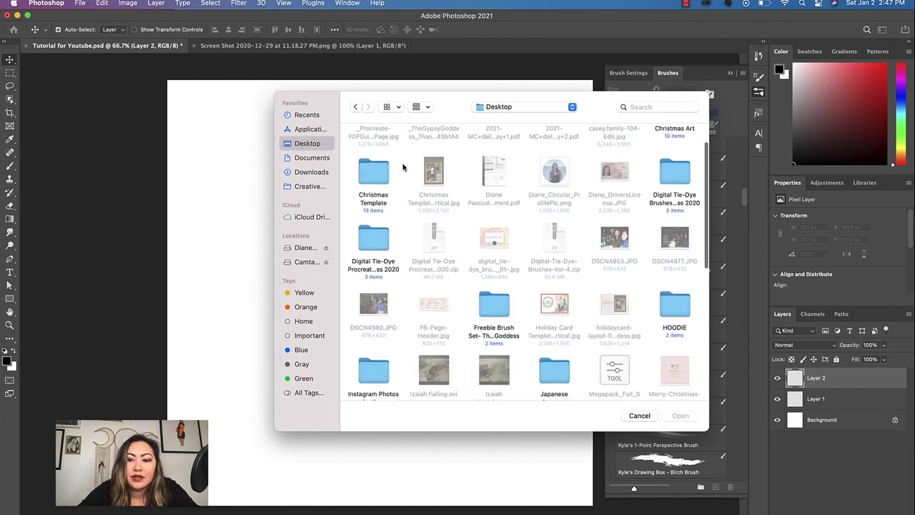
scroll(402, 168, down, 2)
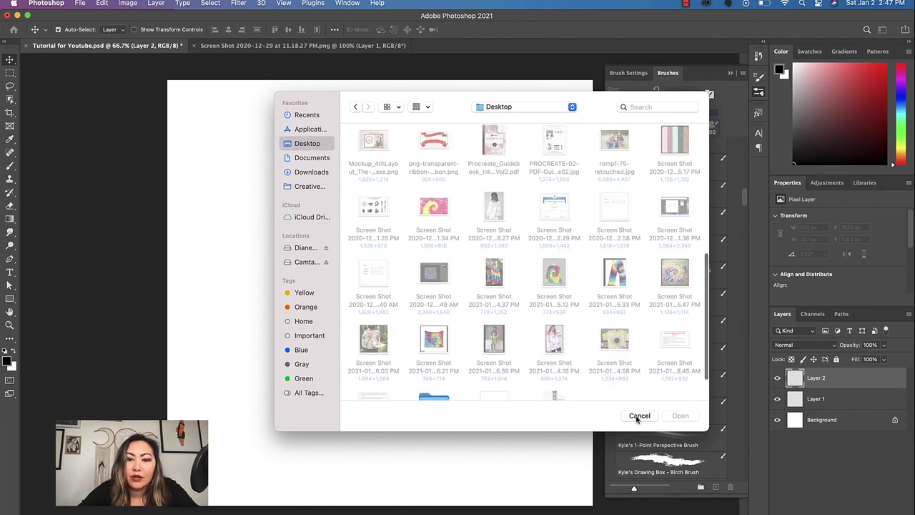
click(639, 416)
- Load the Kyle Ultimate Watercolor Soft preset at 175 px, Multiply, 90% opacity, 11% flow
scroll(639, 301, up, 10)
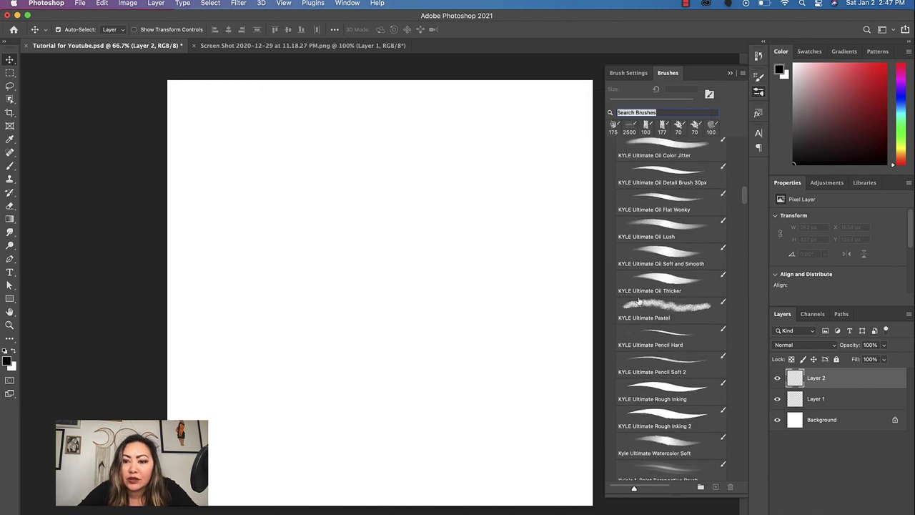
scroll(639, 301, up, 10)
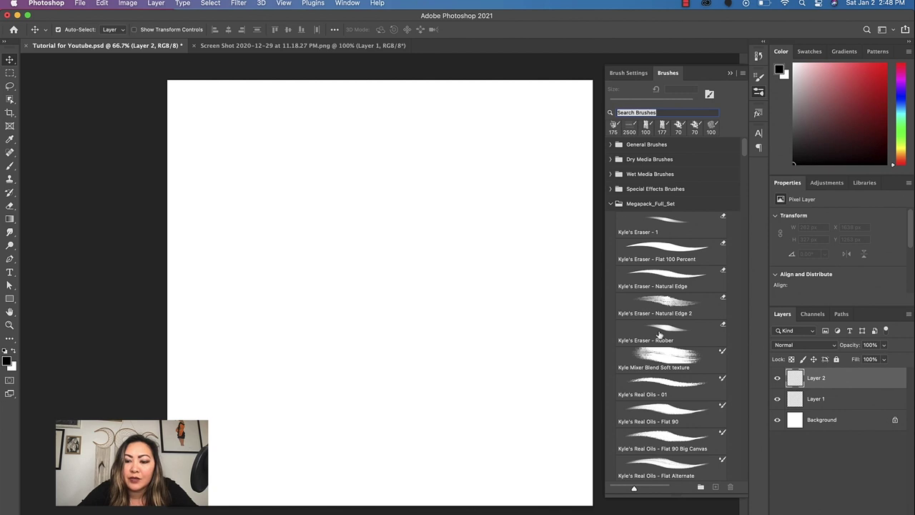
scroll(660, 335, down, 5)
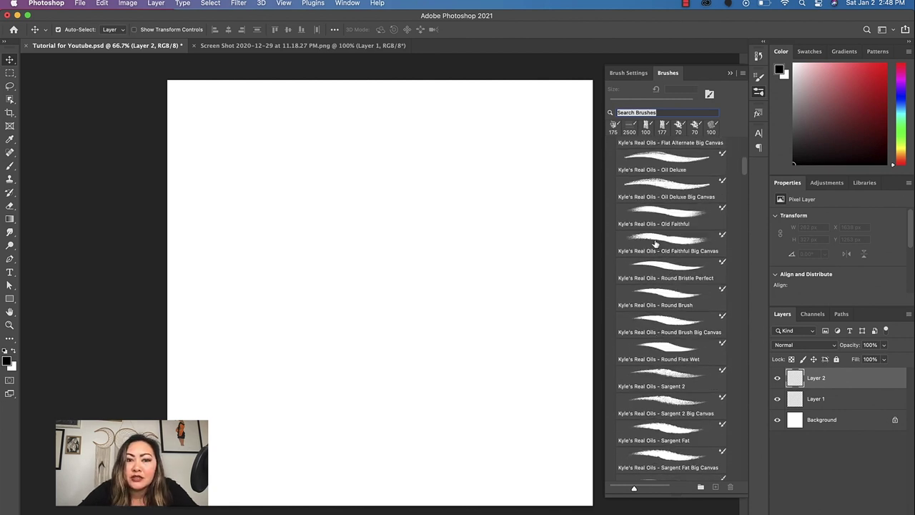
click(655, 244)
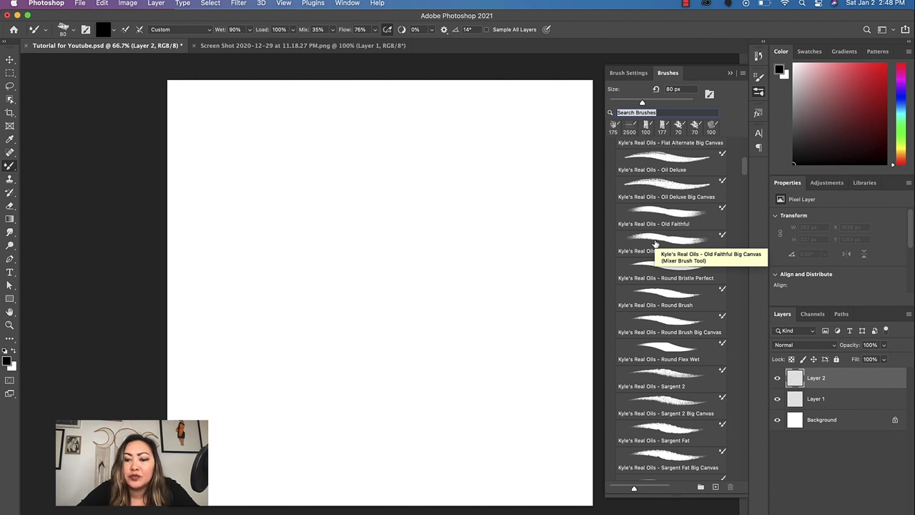
scroll(655, 244, up, 5)
click(655, 243)
scroll(655, 244, up, 5)
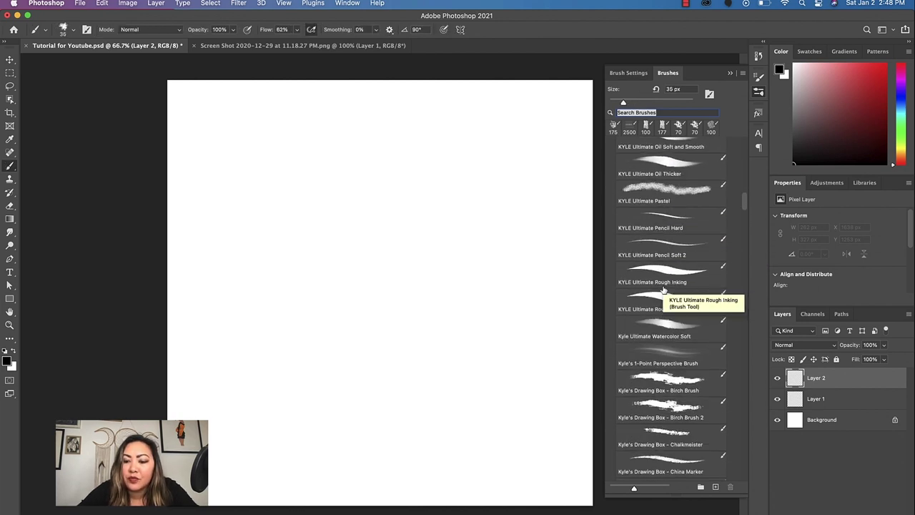
scroll(664, 289, down, 2)
click(664, 290)
key(v)
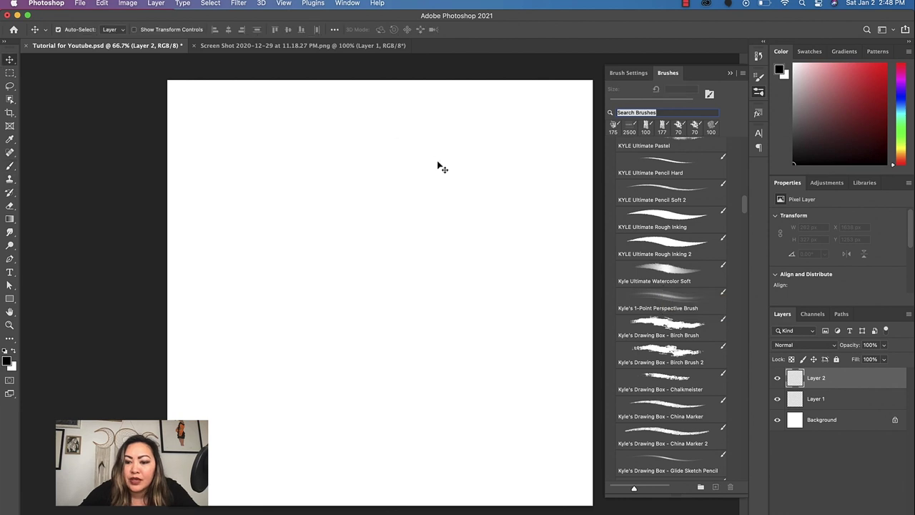
click(673, 283)
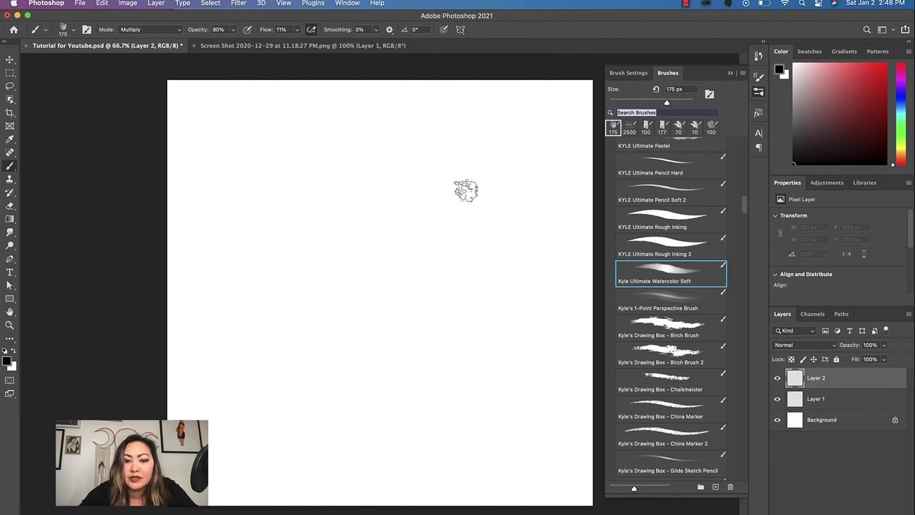
- Paint one soft grey watercolor stroke near the canvas's top centre on Layer 2
mouse_move(401, 229)
mouse_down()
mouse_move(415, 188)
mouse_move(410, 198)
mouse_move(432, 207)
mouse_move(424, 207)
mouse_move(431, 210)
mouse_move(417, 256)
mouse_move(407, 220)
mouse_move(397, 231)
mouse_move(398, 197)
mouse_move(378, 211)
mouse_move(386, 208)
mouse_move(377, 206)
mouse_move(375, 183)
mouse_move(363, 218)
mouse_move(391, 219)
mouse_move(375, 224)
mouse_move(375, 242)
mouse_move(409, 217)
mouse_move(380, 245)
mouse_move(391, 221)
mouse_move(404, 225)
mouse_move(393, 233)
mouse_move(378, 226)
mouse_move(406, 185)
mouse_move(391, 204)
mouse_move(416, 220)
mouse_move(400, 262)
mouse_move(396, 217)
mouse_move(364, 218)
mouse_move(362, 191)
mouse_move(359, 214)
mouse_move(390, 199)
mouse_up()
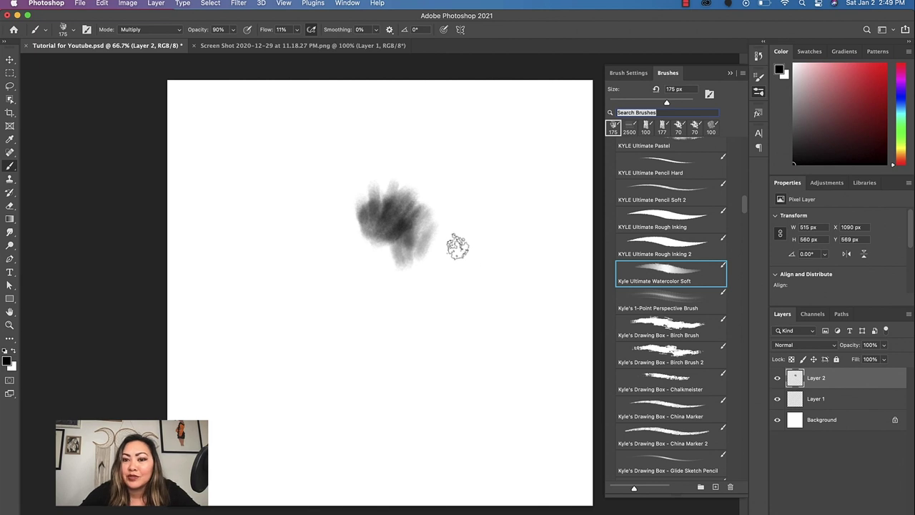
- View the tie-dye sweatshirt screenshot at 200%, centred on its lower half, with a 50 px brush
click(385, 46)
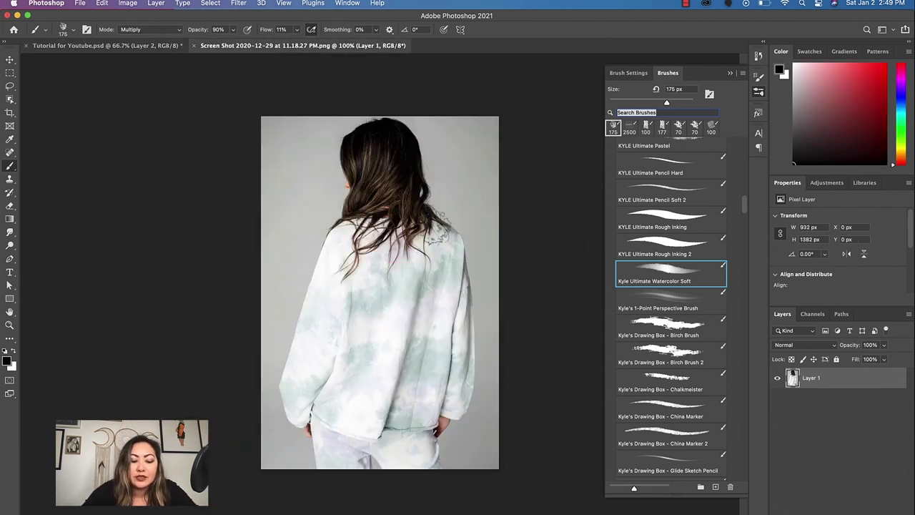
key(super+equal)
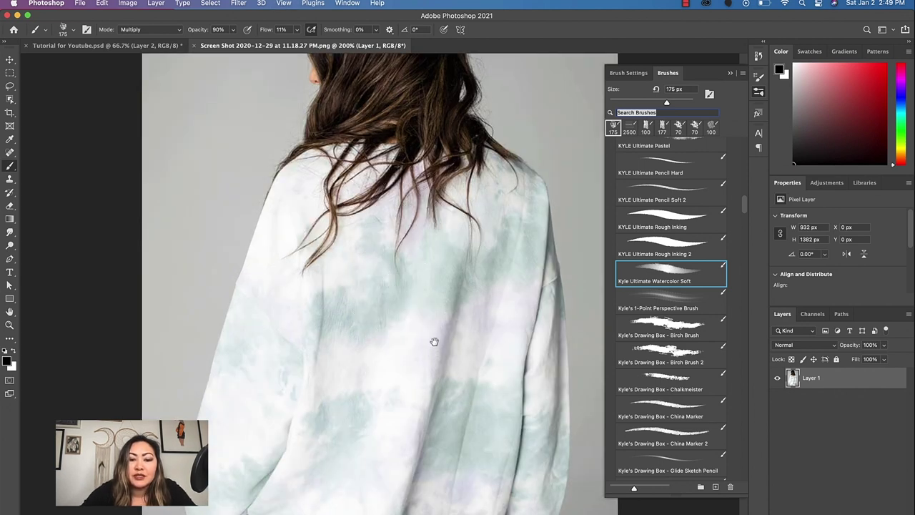
mouse_move(435, 339)
mouse_down()
mouse_move(394, 171)
mouse_move(412, 216)
mouse_up()
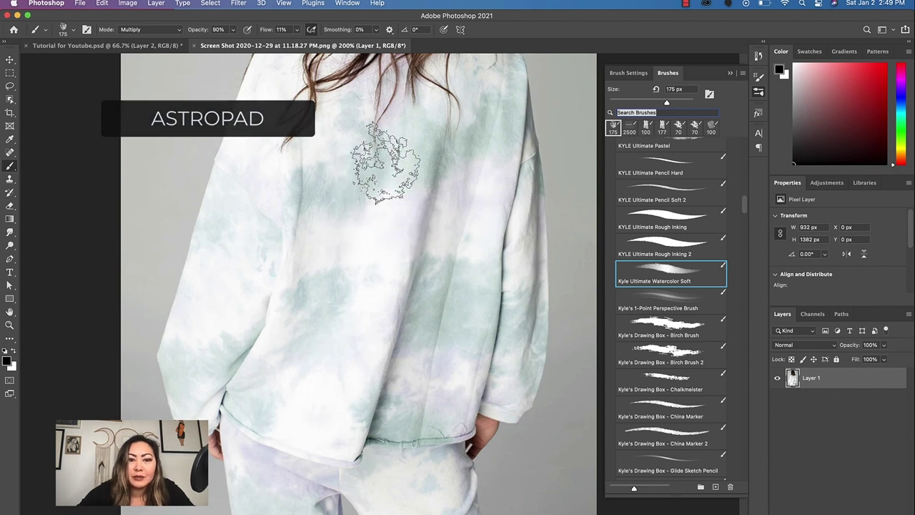
key(bracketleft)
key(bracketleft)
key(bracketleft)
key(bracketleft)
key(bracketleft)
key(bracketleft)
key(bracketleft)
key(bracketleft)
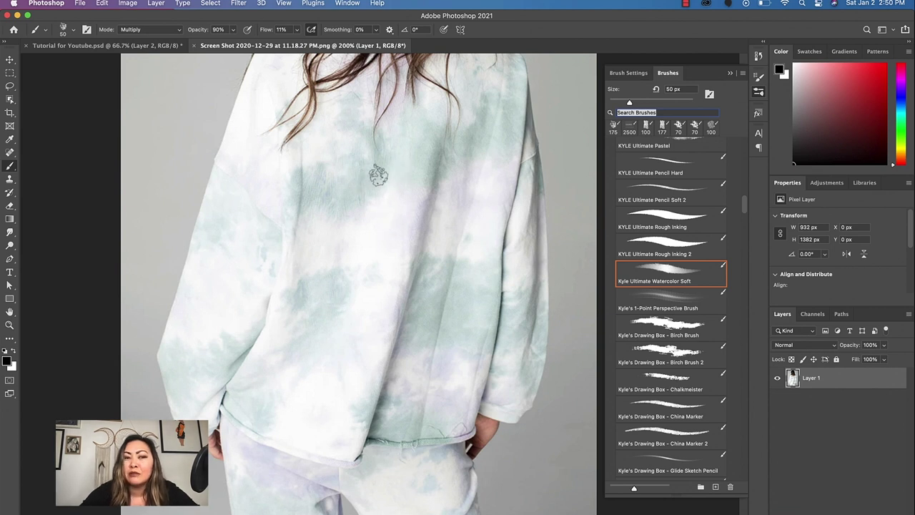
- In the Tutorial document, hide Layer 2, add an empty Layer 3, and set the brush to 250 px
click(154, 46)
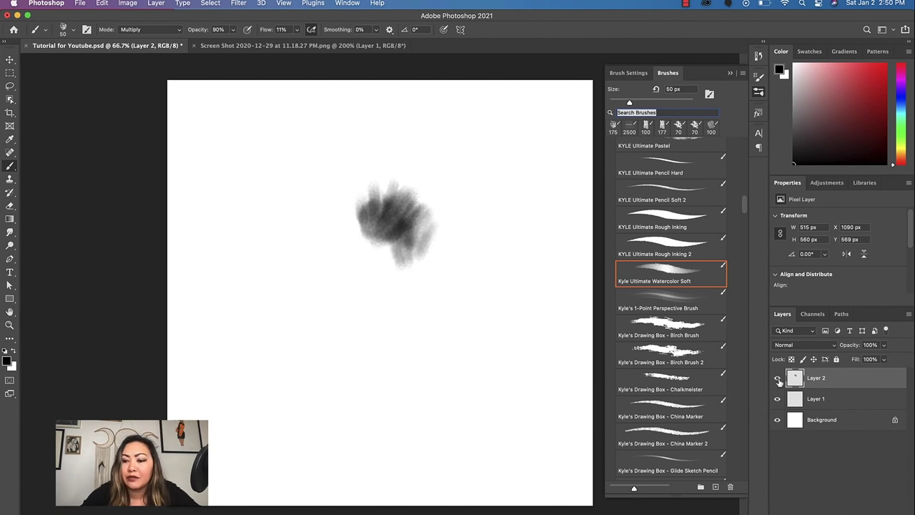
click(778, 378)
key(alt+shift+super+n)
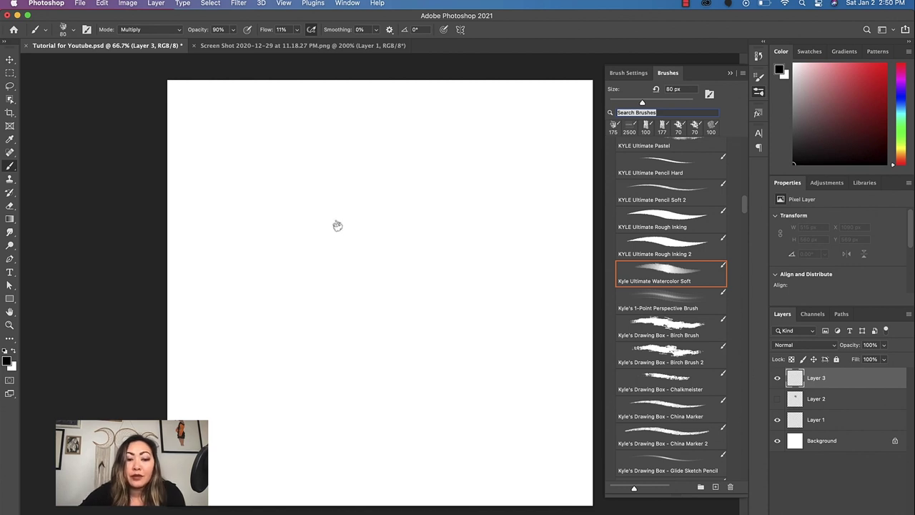
key(bracketright)
key(bracketright)
key(bracketright)
key(bracketright)
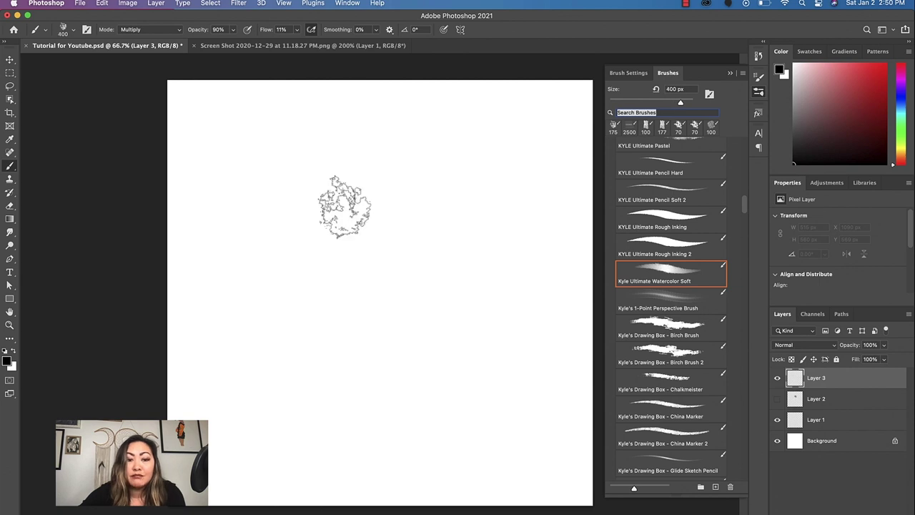
key(bracketleft)
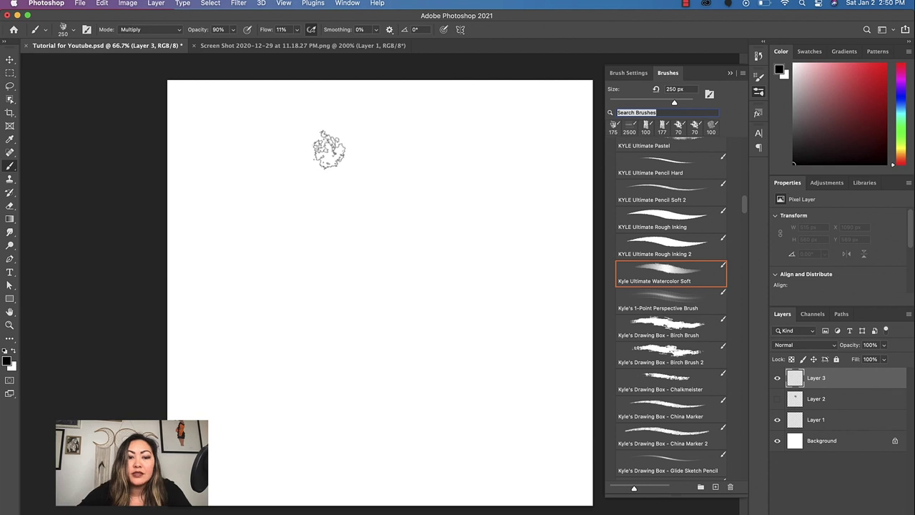
- Float the tie-dye screenshot beside the Tutorial canvas, widen the canvas pane, and pan the photo
click(323, 45)
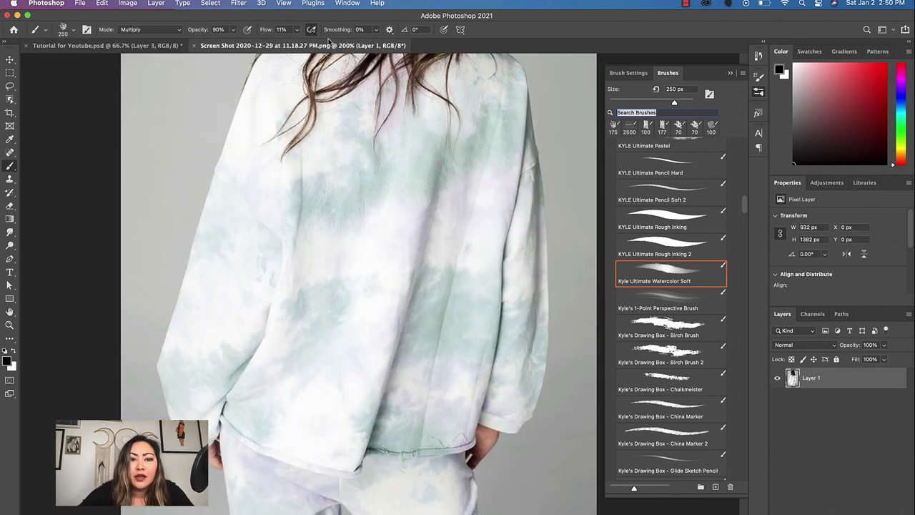
drag(327, 41, 13, 91)
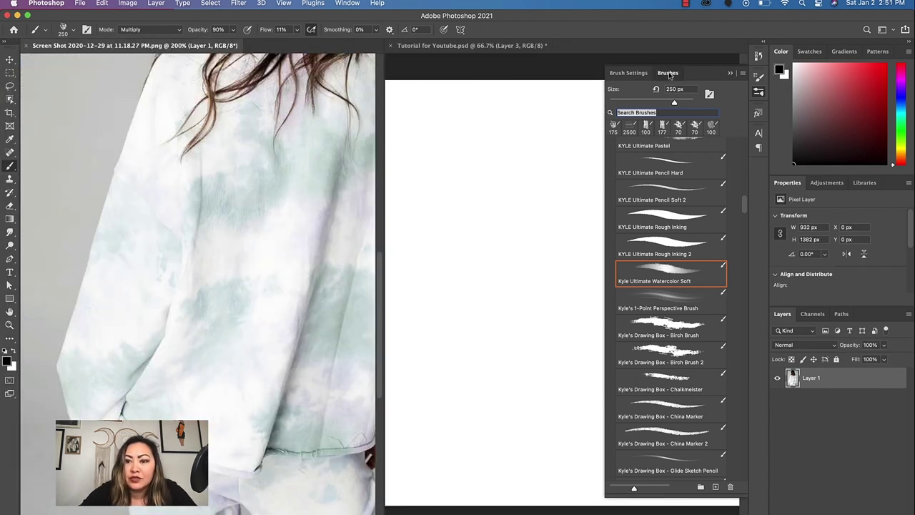
click(668, 73)
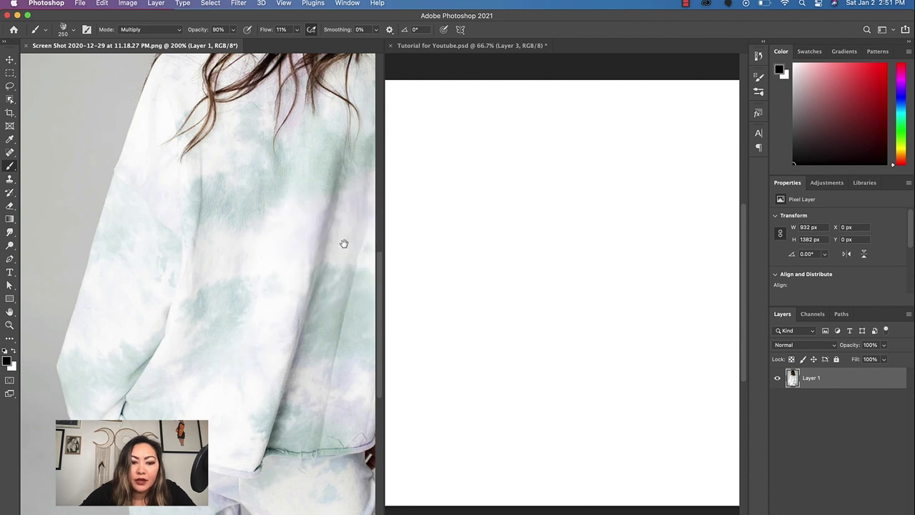
drag(384, 211, 289, 221)
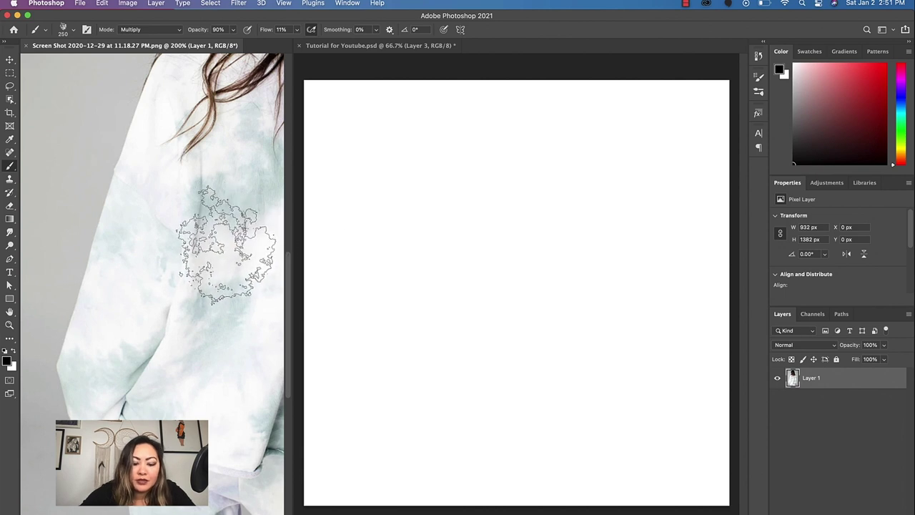
key(v)
drag(241, 259, 133, 256)
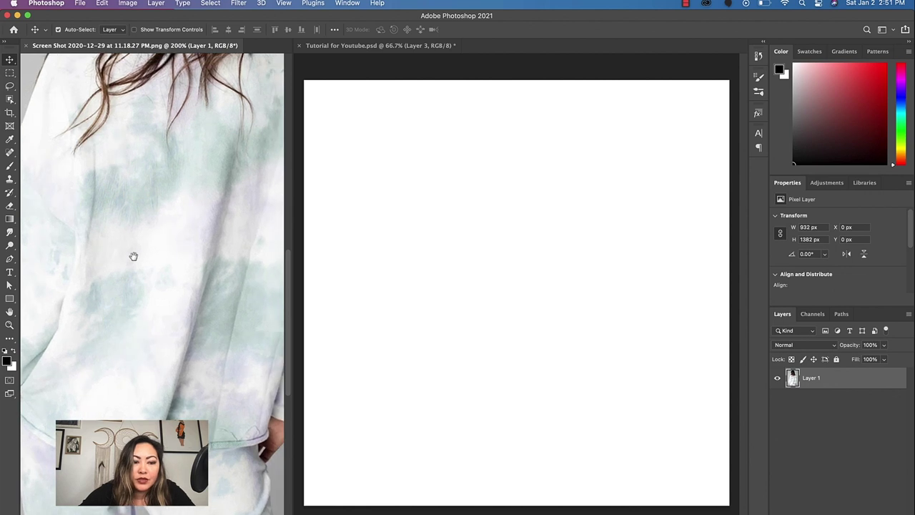
mouse_move(133, 256)
mouse_down()
mouse_move(176, 258)
mouse_move(147, 256)
mouse_up()
- Dab soft grey watercolor strokes on Layer 3, forming two blobs near the canvas's upper left
click(386, 221)
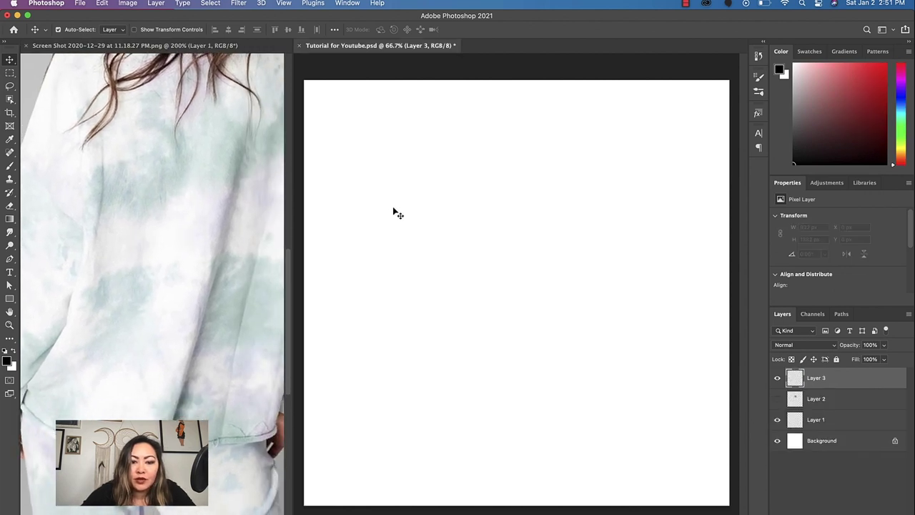
key(b)
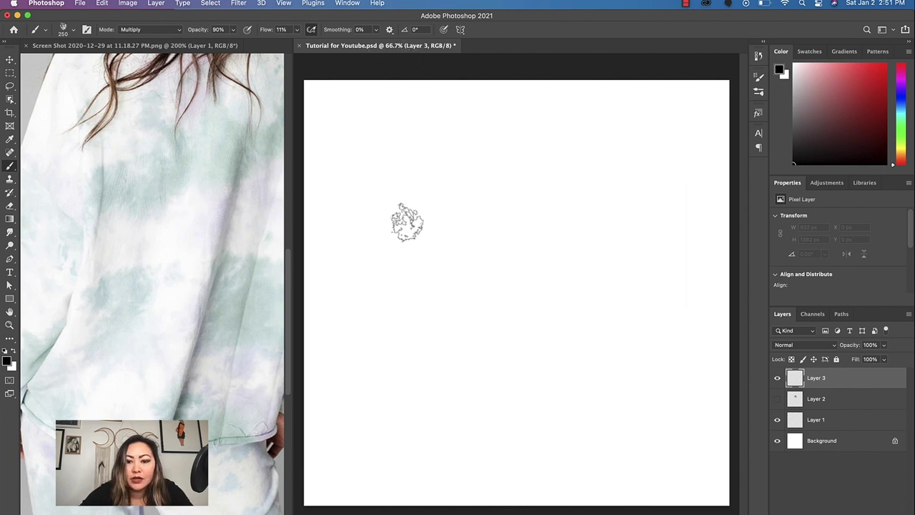
key(bracketright)
key(bracketright)
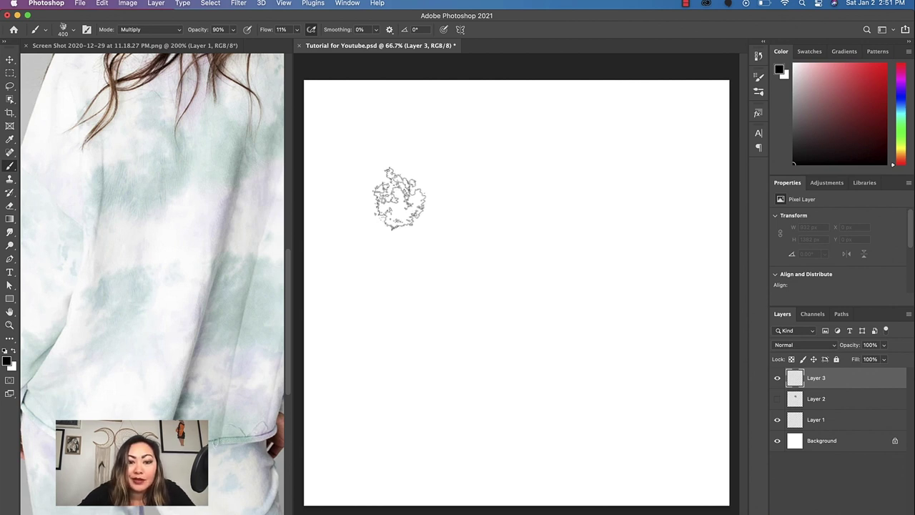
drag(399, 198, 389, 276)
drag(389, 198, 395, 198)
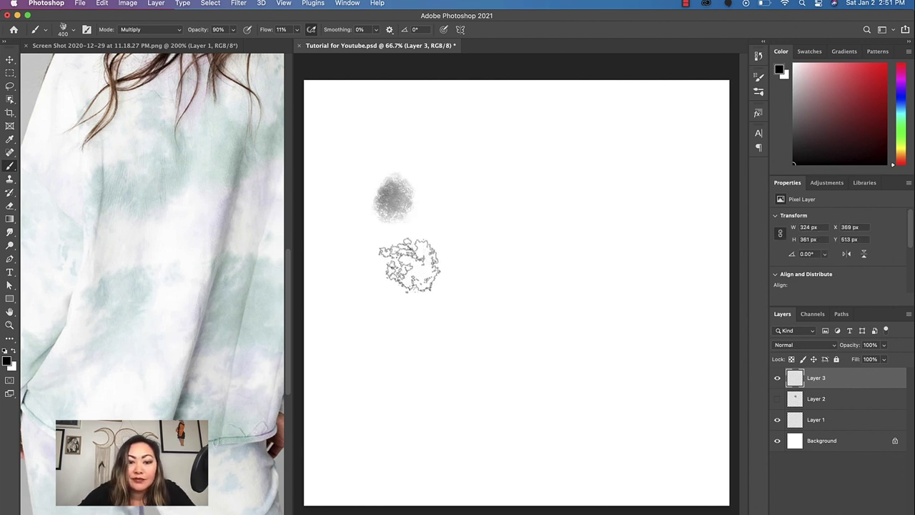
mouse_move(420, 246)
mouse_down()
mouse_move(408, 235)
mouse_move(419, 207)
mouse_move(427, 242)
mouse_up()
key(bracketleft)
key(bracketleft)
key(bracketleft)
key(bracketleft)
key(bracketleft)
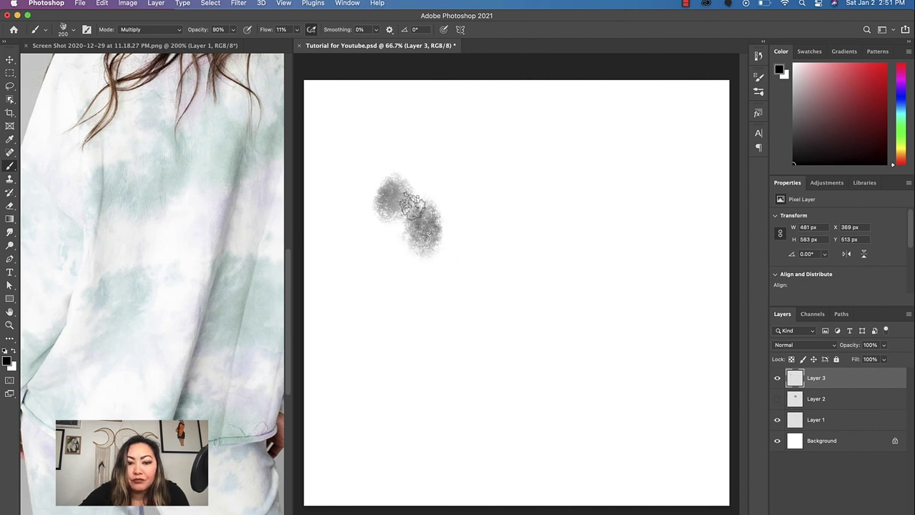
mouse_move(413, 206)
mouse_down()
mouse_move(403, 228)
mouse_move(431, 247)
mouse_move(448, 223)
mouse_up()
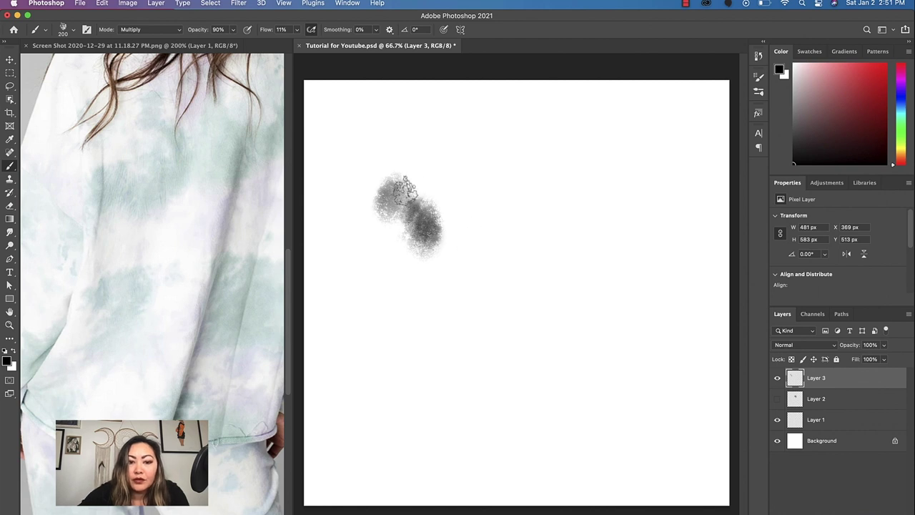
drag(404, 190, 404, 200)
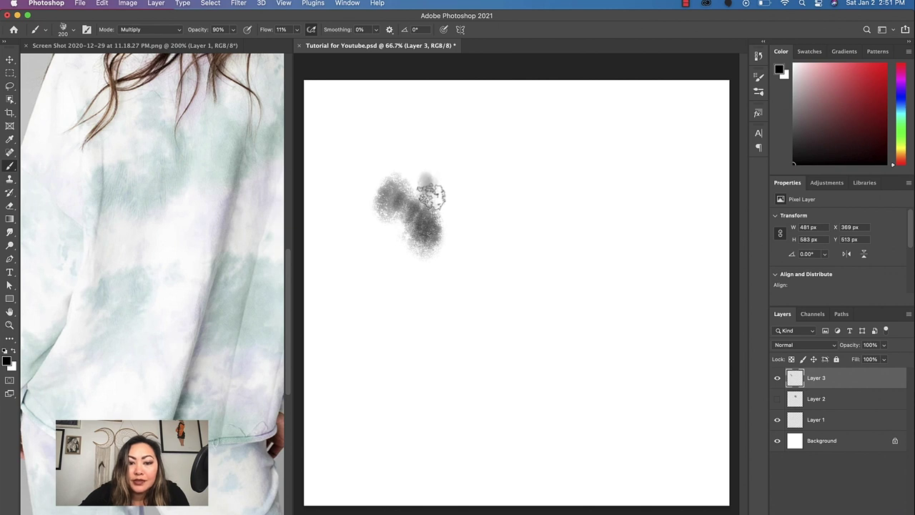
drag(437, 201, 449, 201)
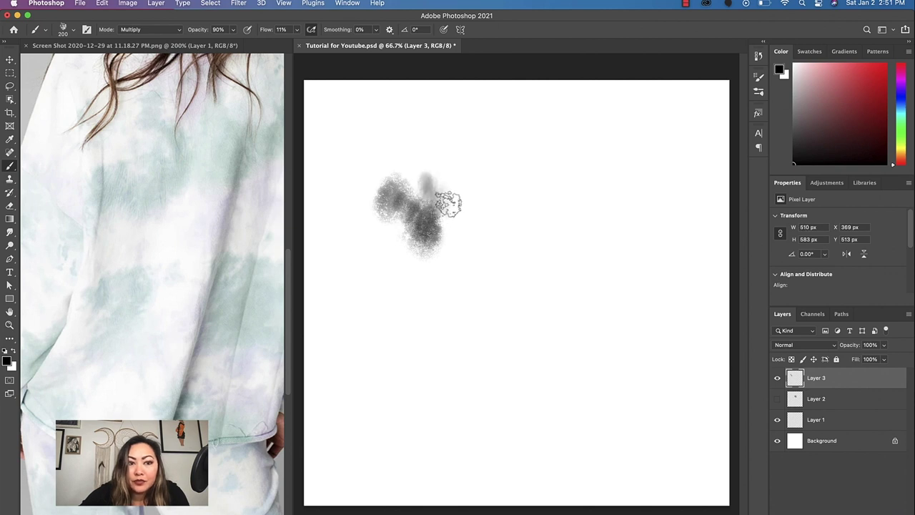
- At 60% opacity and a 200 px brush, darken the cloud's left side and extend it downward
click(233, 30)
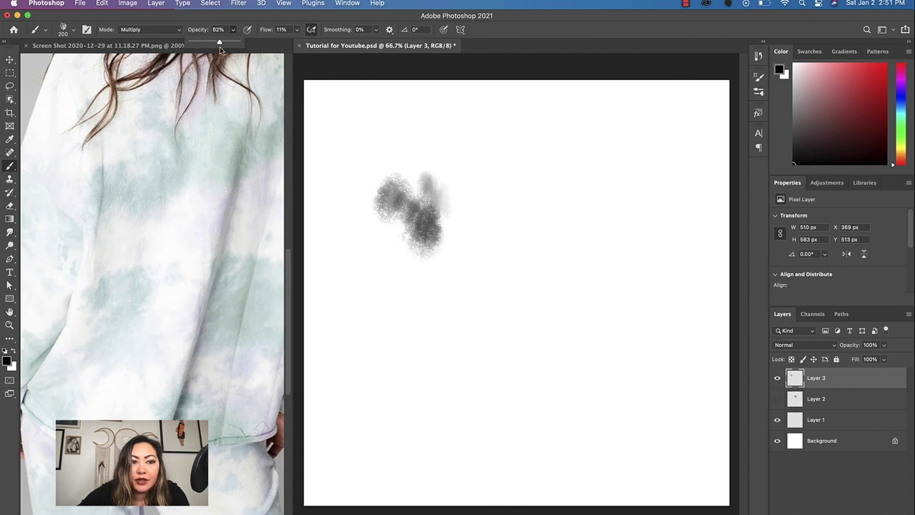
key(bracketright)
key(bracketright)
key(bracketright)
key(bracketright)
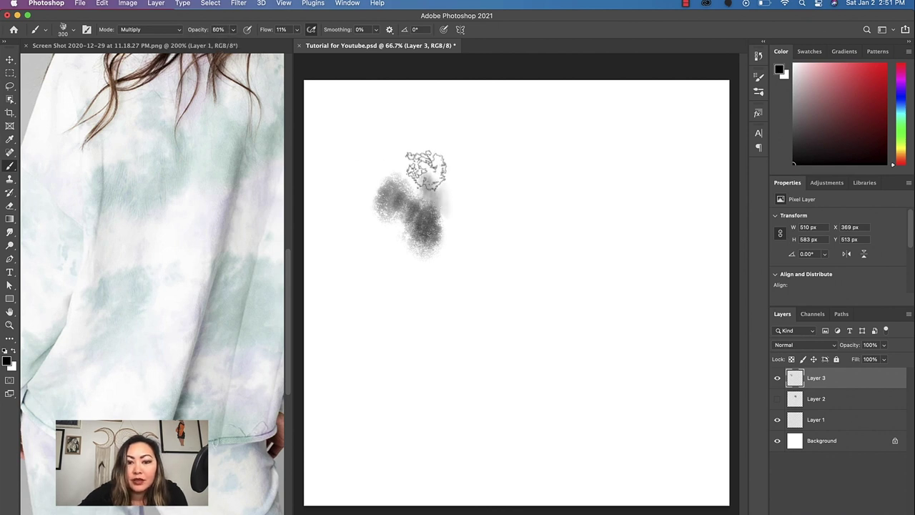
mouse_move(419, 147)
mouse_down()
mouse_move(445, 151)
mouse_move(437, 165)
mouse_move(434, 145)
mouse_move(417, 142)
mouse_move(443, 178)
mouse_move(435, 137)
mouse_move(413, 139)
mouse_move(422, 134)
mouse_move(443, 157)
mouse_move(427, 152)
mouse_move(424, 163)
mouse_move(435, 175)
mouse_move(435, 230)
mouse_move(423, 182)
mouse_move(427, 204)
mouse_move(414, 204)
mouse_move(438, 201)
mouse_move(445, 182)
mouse_move(424, 190)
mouse_move(434, 158)
mouse_move(432, 213)
mouse_move(448, 230)
mouse_move(445, 188)
mouse_move(443, 218)
mouse_move(442, 206)
mouse_move(457, 201)
mouse_move(454, 249)
mouse_move(464, 213)
mouse_move(463, 234)
mouse_move(472, 227)
mouse_move(482, 110)
mouse_move(481, 197)
mouse_move(450, 181)
mouse_move(452, 211)
mouse_move(463, 194)
mouse_move(449, 211)
mouse_move(457, 224)
mouse_move(465, 179)
mouse_move(476, 178)
mouse_move(479, 162)
mouse_move(464, 181)
mouse_move(464, 156)
mouse_move(471, 210)
mouse_move(465, 215)
mouse_move(470, 172)
mouse_move(462, 245)
mouse_move(449, 116)
mouse_move(440, 167)
mouse_move(450, 164)
mouse_move(423, 143)
mouse_up()
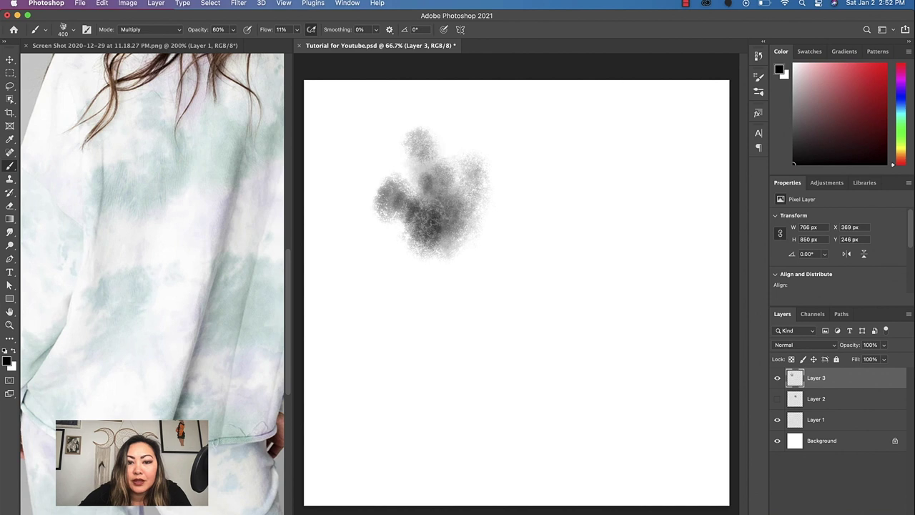
key(bracketleft)
key(bracketleft)
key(bracketleft)
key(bracketleft)
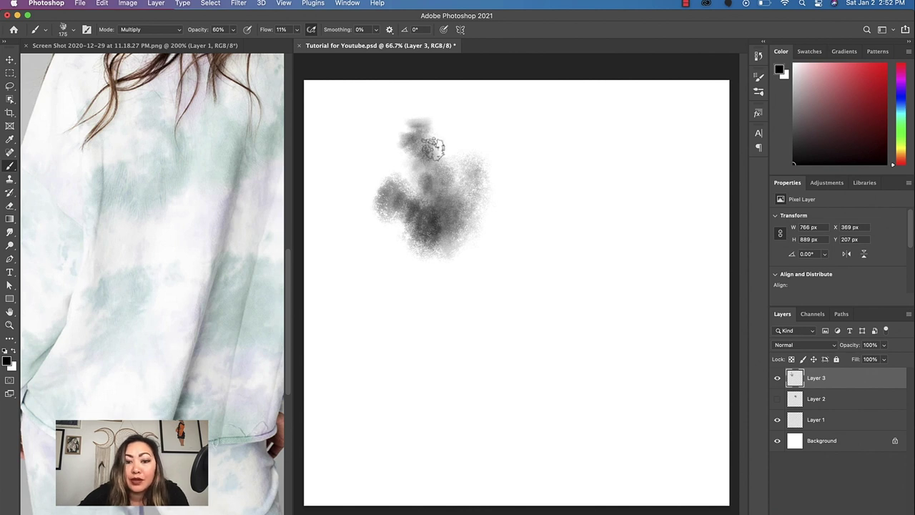
key(bracketright)
mouse_move(415, 168)
mouse_down()
mouse_move(404, 190)
mouse_move(377, 186)
mouse_move(384, 177)
mouse_move(374, 192)
mouse_move(389, 171)
mouse_move(370, 197)
mouse_move(383, 169)
mouse_move(374, 180)
mouse_move(388, 177)
mouse_move(368, 194)
mouse_move(399, 245)
mouse_move(394, 222)
mouse_move(391, 234)
mouse_move(410, 229)
mouse_move(393, 238)
mouse_move(370, 216)
mouse_move(371, 179)
mouse_up()
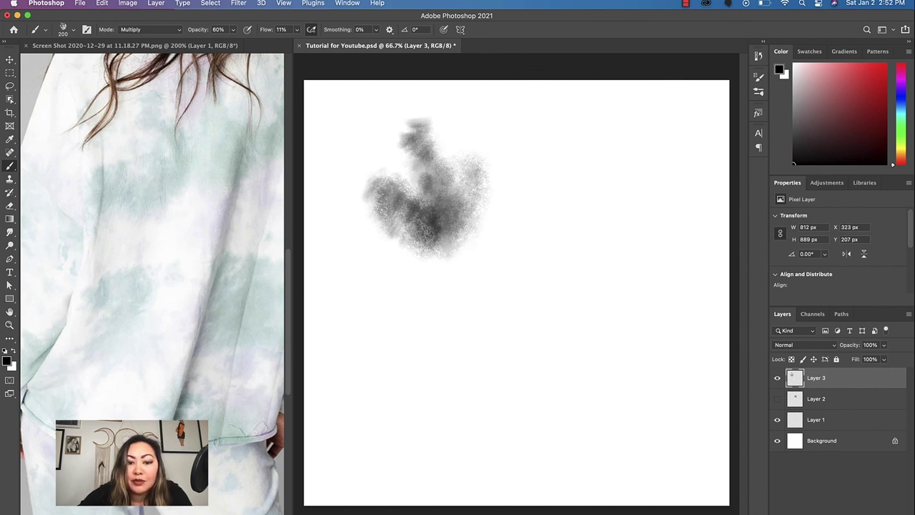
mouse_move(424, 229)
mouse_down()
mouse_move(416, 269)
mouse_move(419, 247)
mouse_move(414, 268)
mouse_move(409, 237)
mouse_move(406, 253)
mouse_move(404, 243)
mouse_move(445, 264)
mouse_up()
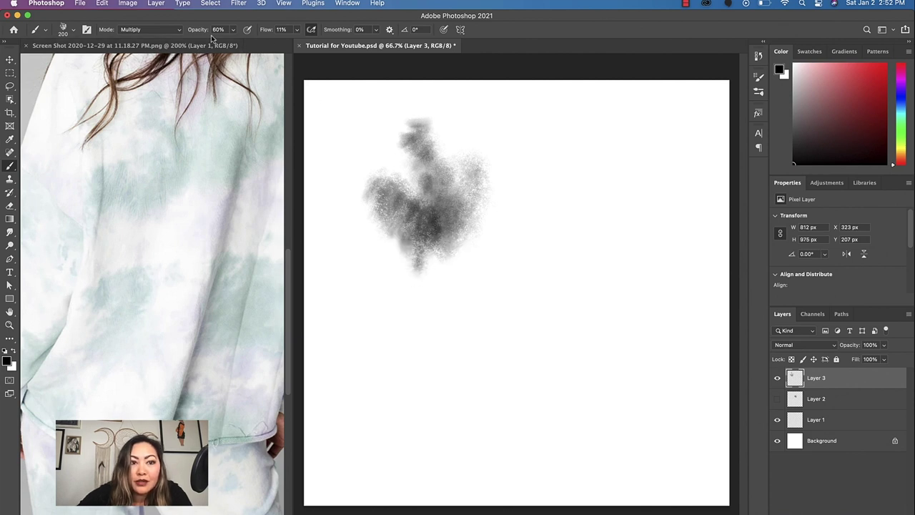
- Adjust brush opacity and paint grey texture over the cloud's right side with a 400 px brush
click(233, 33)
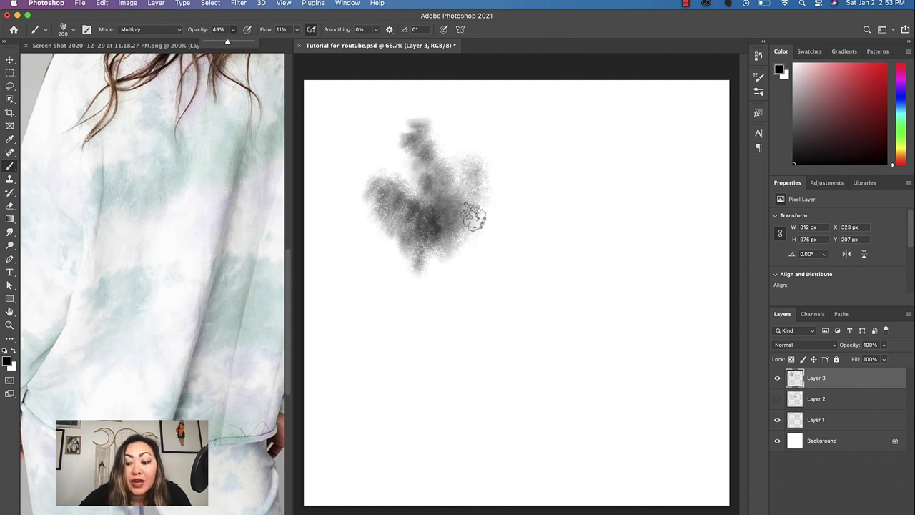
key(bracketright)
key(bracketright)
key(bracketright)
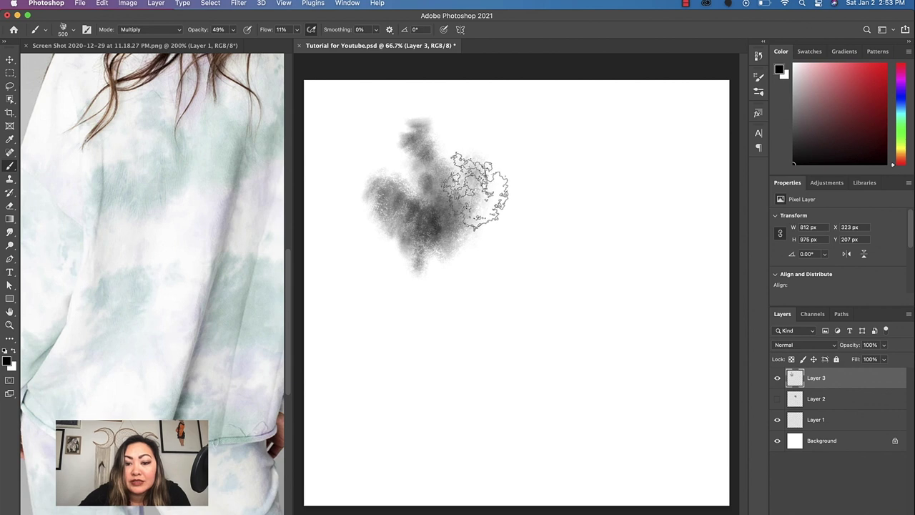
mouse_move(476, 197)
mouse_down()
mouse_move(492, 193)
mouse_move(474, 156)
mouse_move(472, 241)
mouse_up()
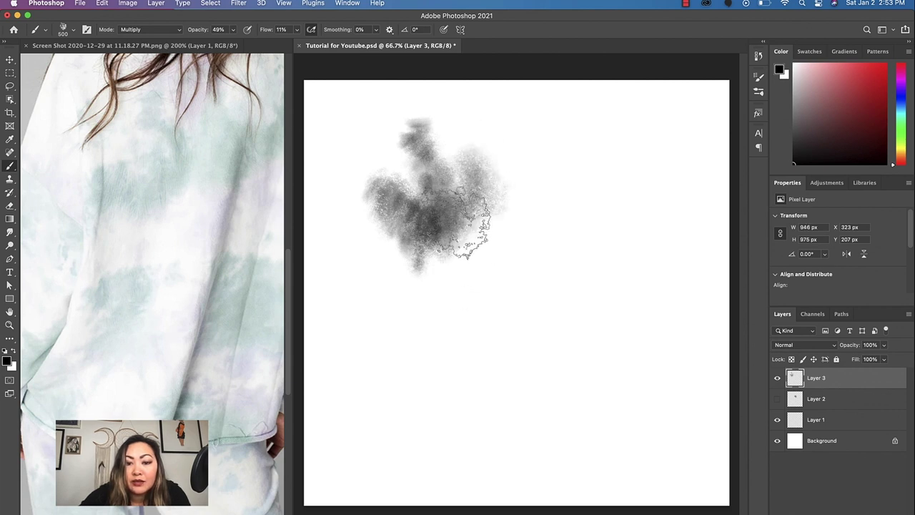
key(bracketleft)
key(bracketleft)
key(bracketleft)
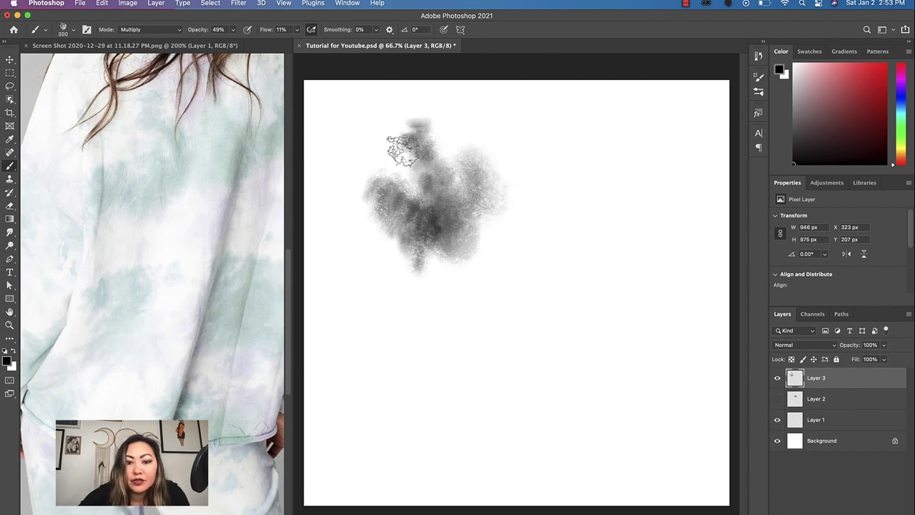
click(233, 30)
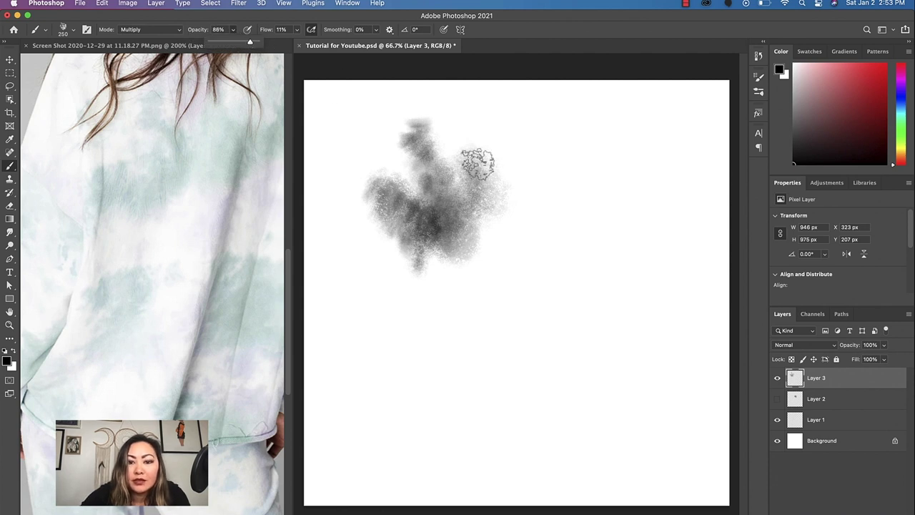
key(bracketright)
key(bracketright)
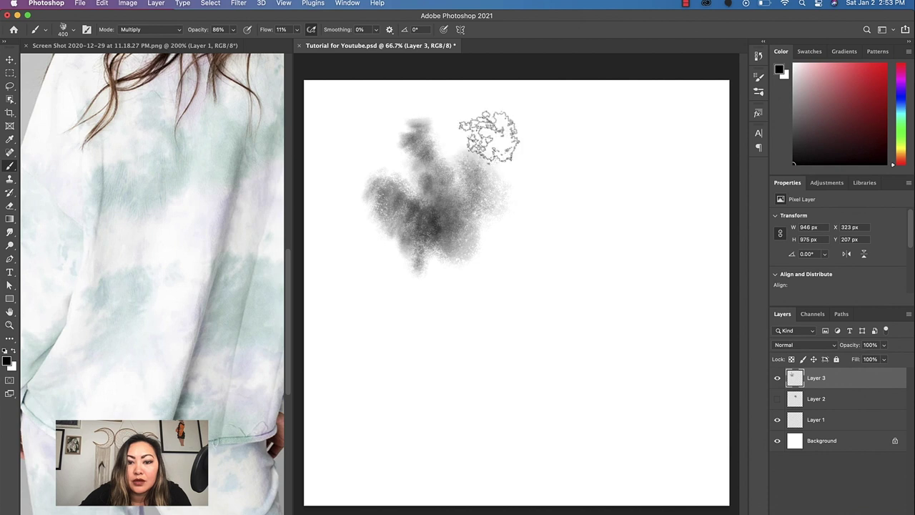
mouse_move(491, 133)
mouse_down()
mouse_move(474, 184)
mouse_move(420, 194)
mouse_move(443, 180)
mouse_up()
- Darken the cloud's top, lower-left, lower and right areas with brush sizes from 150 to 300 px
key(bracketleft)
key(bracketleft)
key(bracketleft)
key(bracketleft)
key(bracketleft)
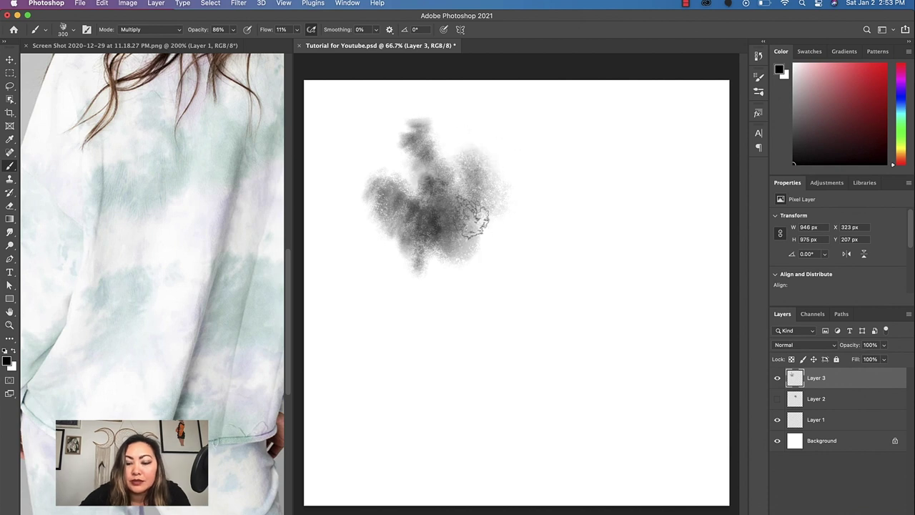
drag(409, 119, 438, 159)
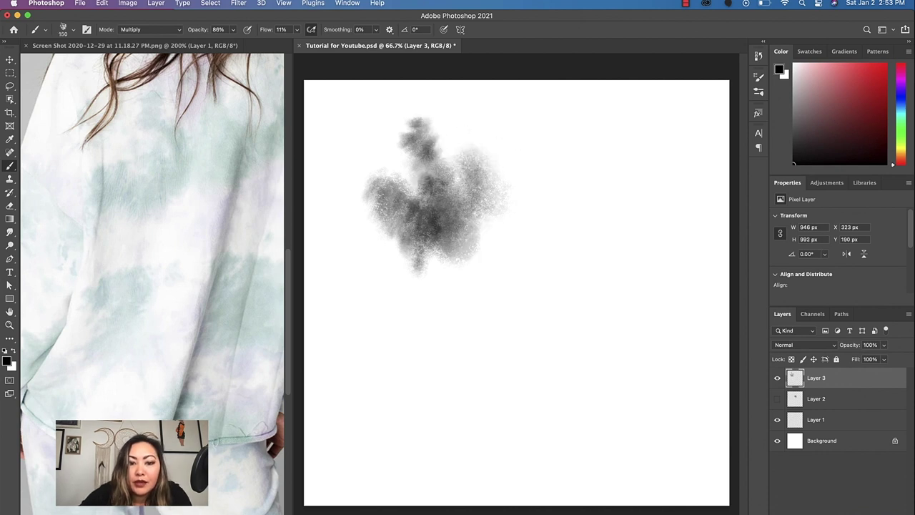
drag(397, 215, 388, 180)
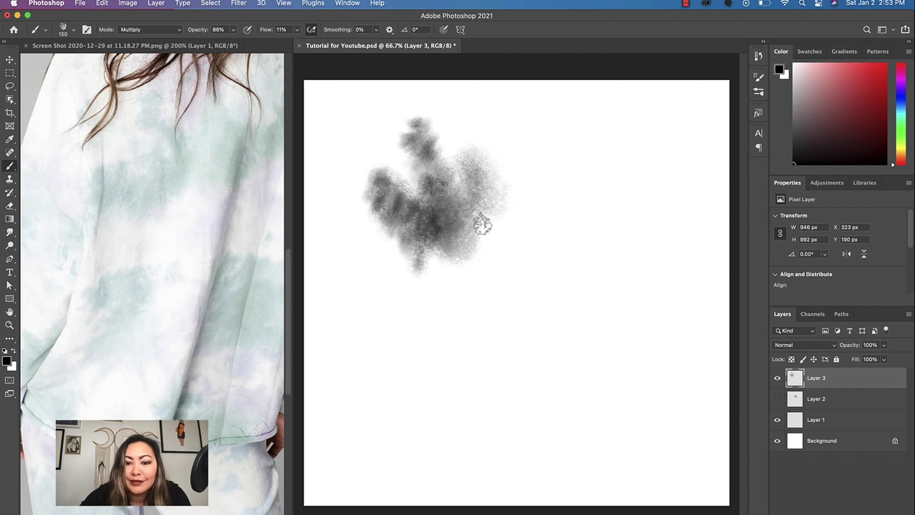
key(bracketright)
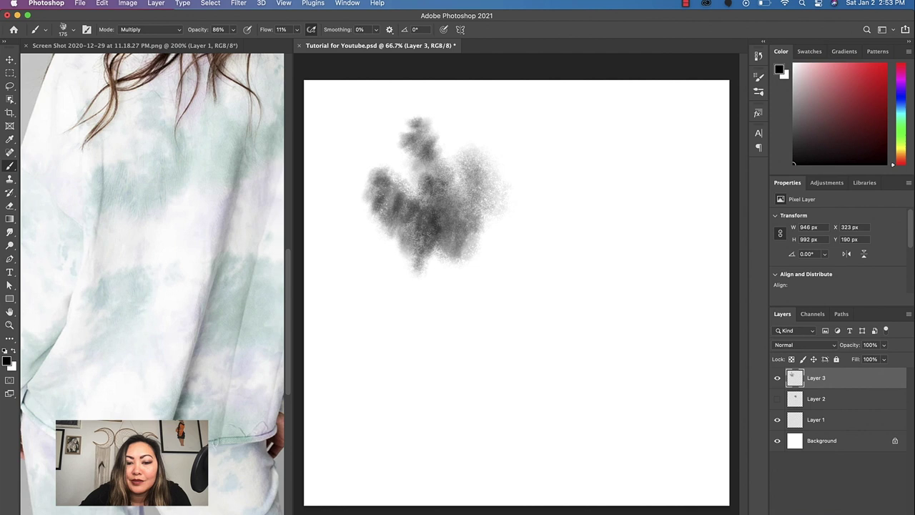
mouse_move(460, 253)
mouse_down()
mouse_move(475, 283)
mouse_move(469, 235)
mouse_move(464, 250)
mouse_move(477, 243)
mouse_move(484, 206)
mouse_move(491, 220)
mouse_move(502, 198)
mouse_move(502, 184)
mouse_move(466, 185)
mouse_move(464, 151)
mouse_up()
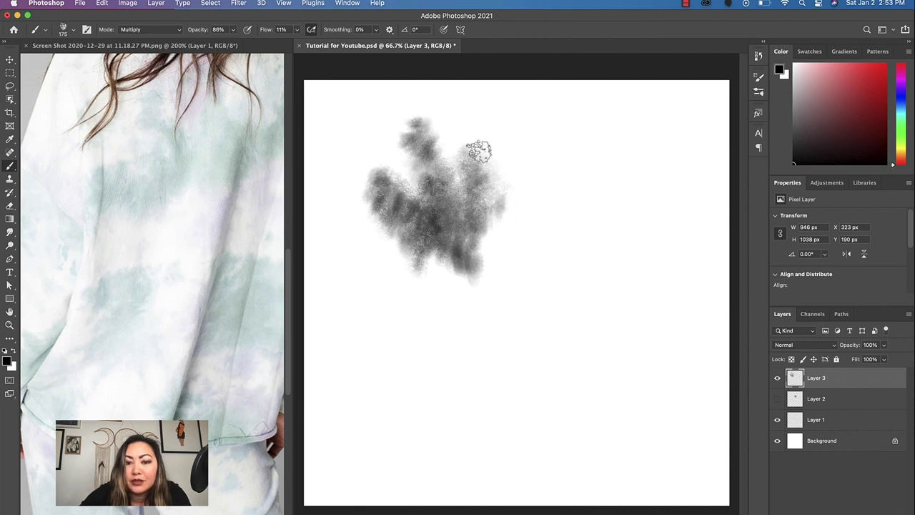
key(bracketright)
key(bracketright)
key(bracketright)
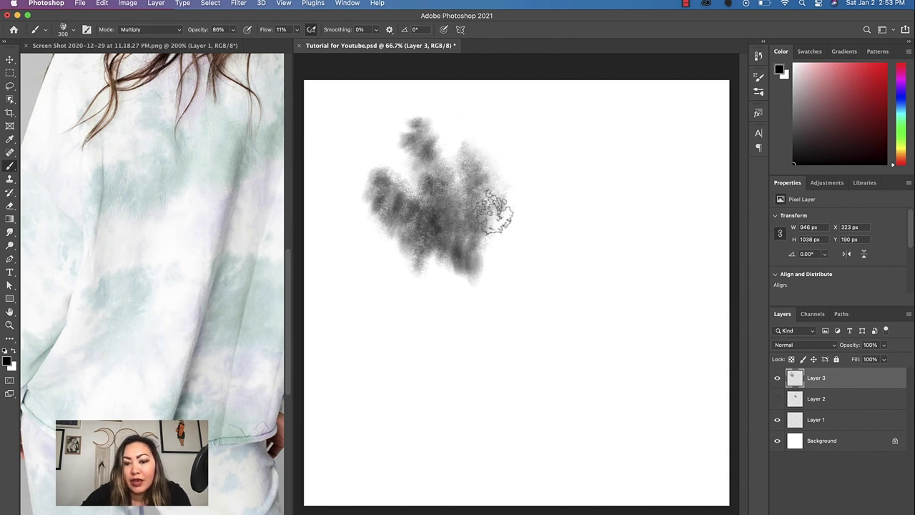
mouse_move(493, 211)
mouse_down()
mouse_move(491, 241)
mouse_move(411, 220)
mouse_move(393, 149)
mouse_move(426, 187)
mouse_move(402, 186)
mouse_move(389, 155)
mouse_move(351, 166)
mouse_move(392, 149)
mouse_move(381, 174)
mouse_move(361, 184)
mouse_move(371, 224)
mouse_move(375, 138)
mouse_up()
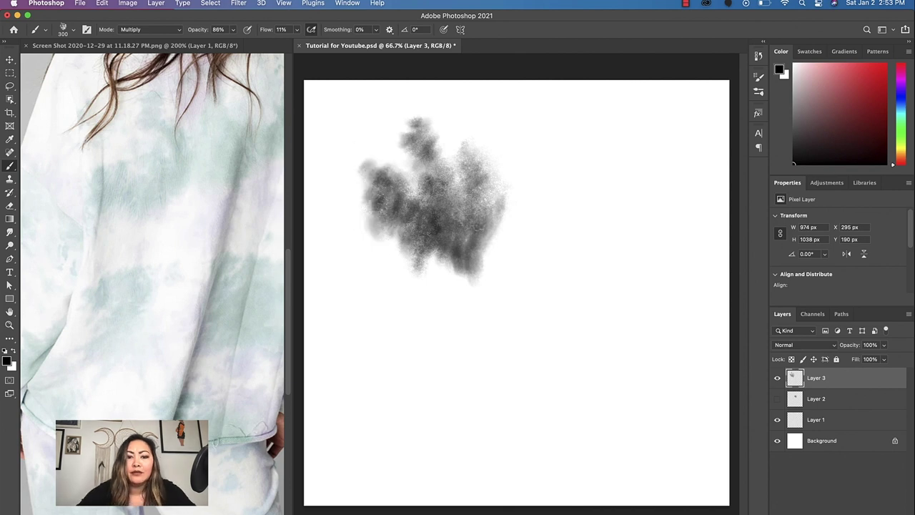
- Apply a 2.6-pixel Gaussian Blur to the grey cloud, then return to the Brush tool
click(244, 4)
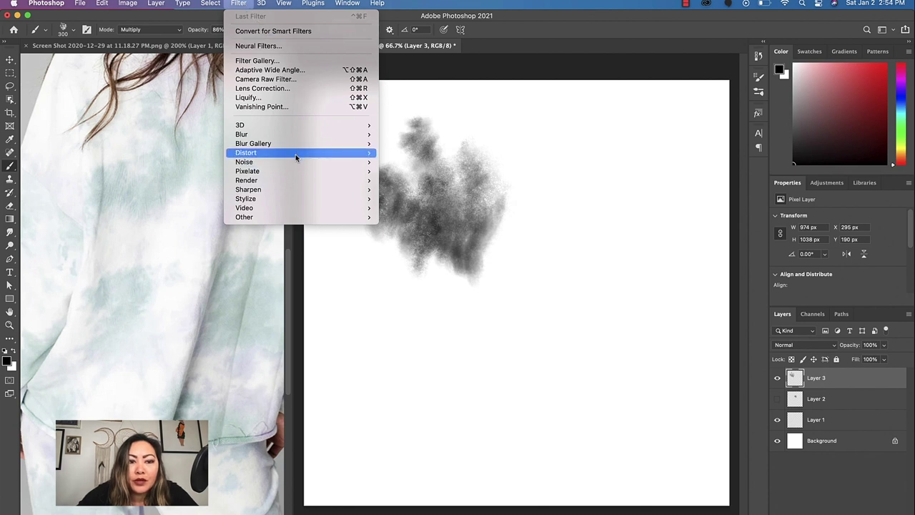
mouse_move(296, 152)
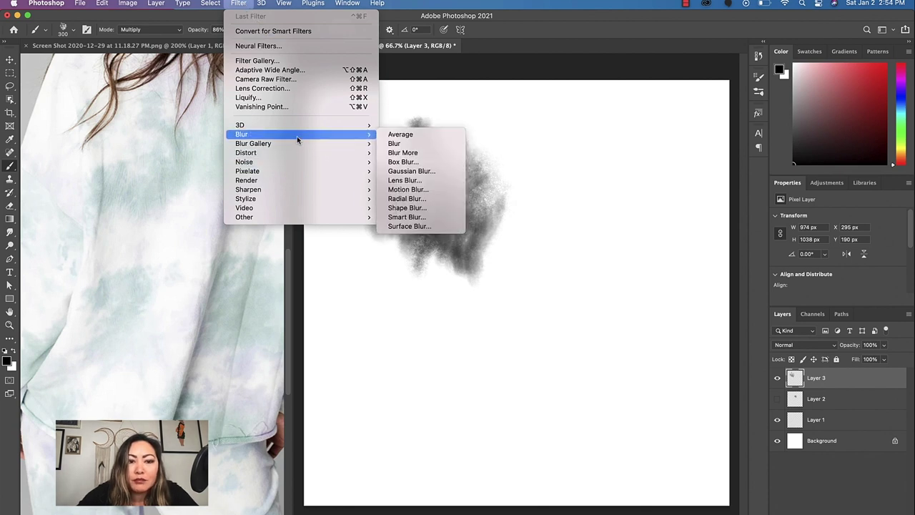
mouse_move(368, 134)
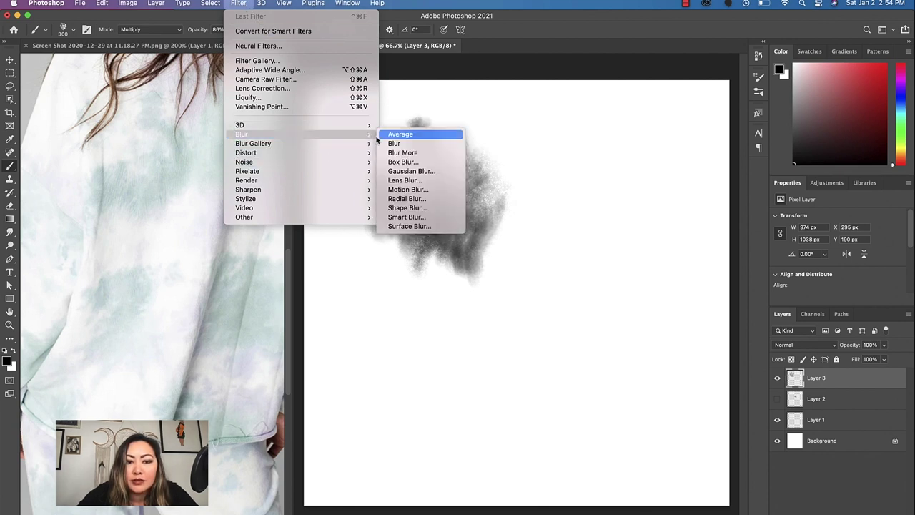
click(411, 172)
mouse_move(520, 129)
mouse_down()
mouse_move(633, 116)
mouse_move(647, 104)
mouse_up()
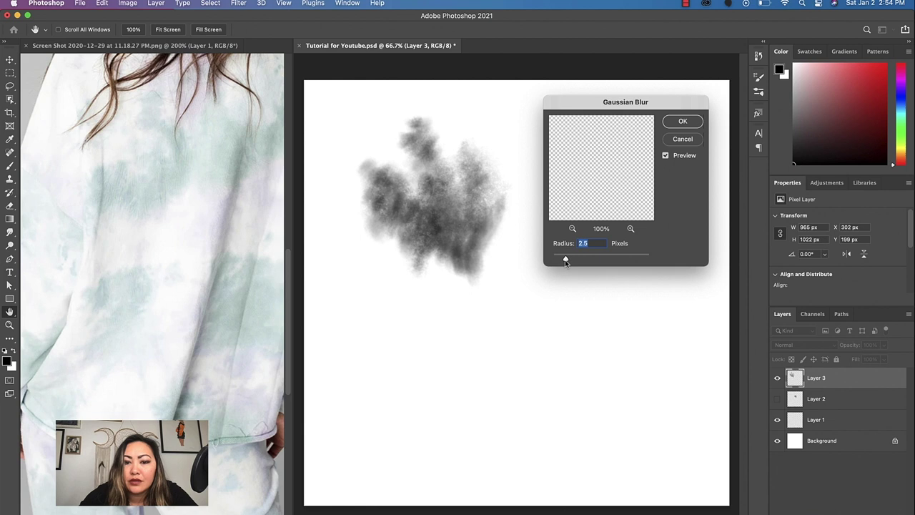
drag(565, 260, 566, 261)
click(685, 124)
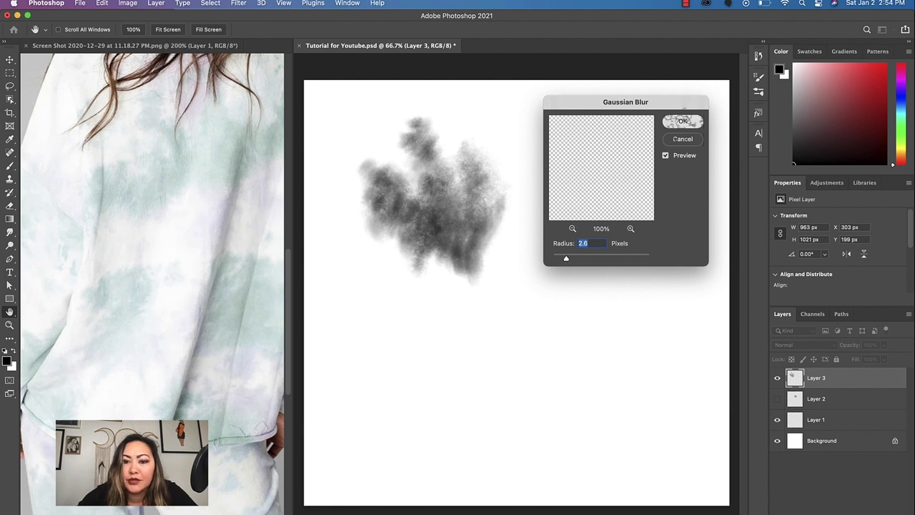
key(b)
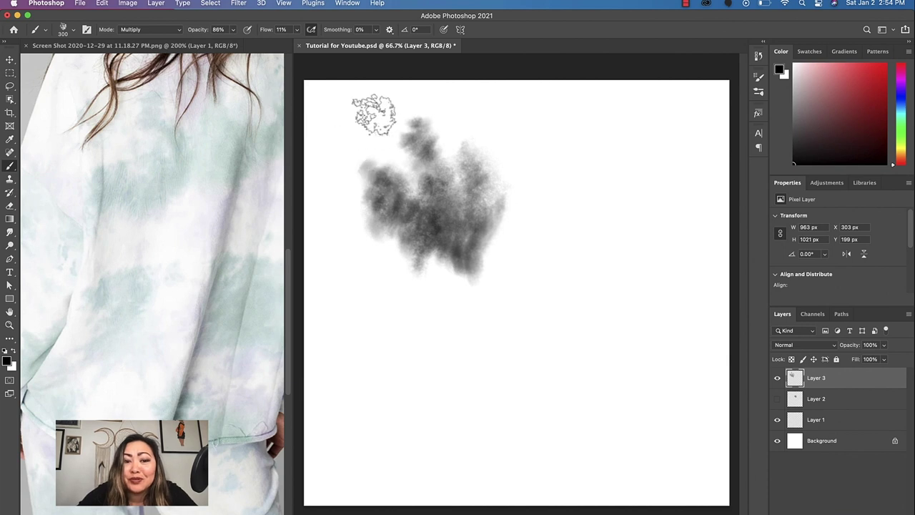
click(178, 33)
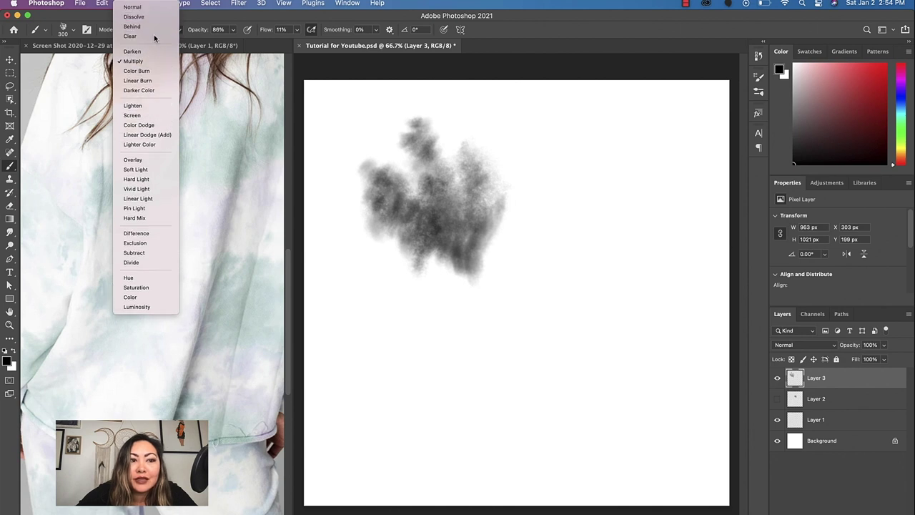
- Set the brush to Clear mode at 65% opacity with a smaller size
click(153, 35)
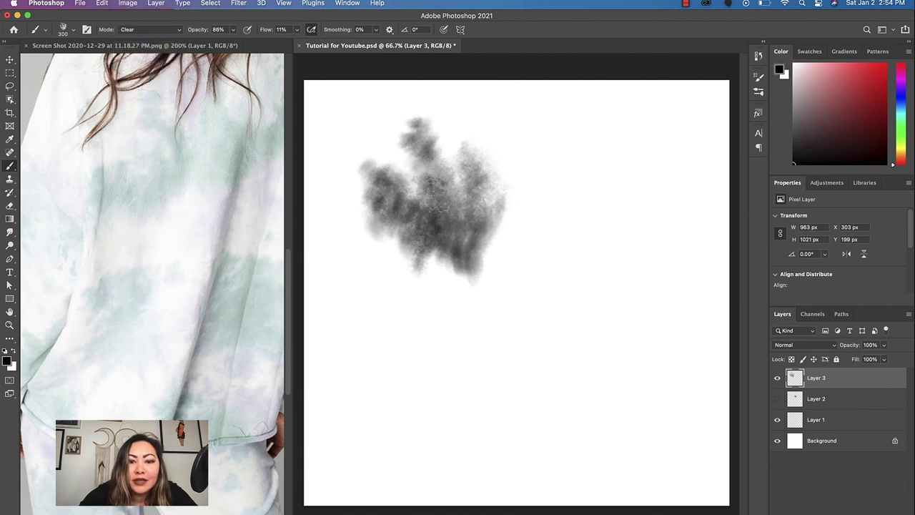
click(233, 30)
drag(227, 41, 222, 41)
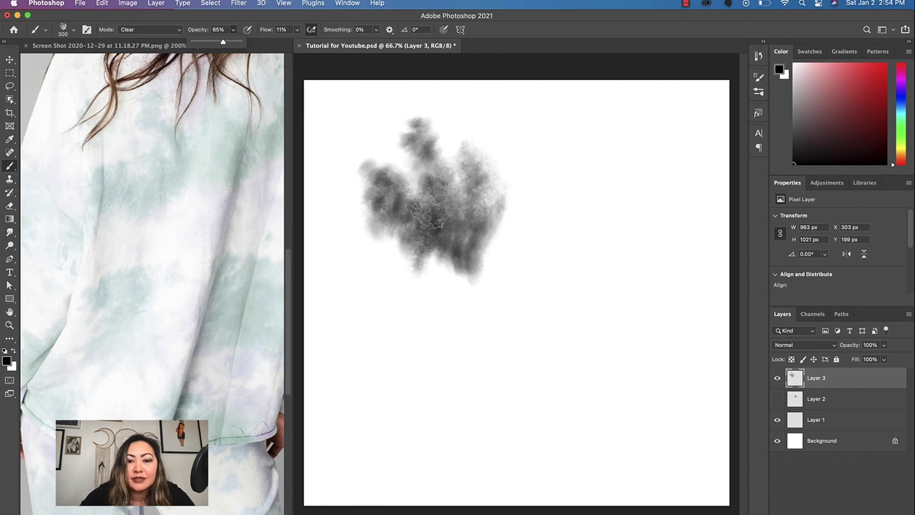
key(bracketleft)
key(bracketleft)
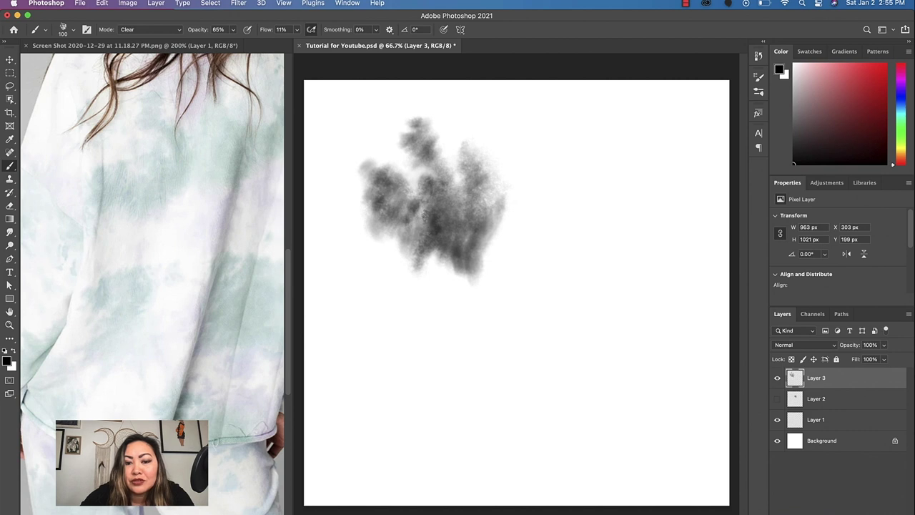
- Softly erase lighter patches from the cloud's centre, top and dark left part
drag(422, 213, 433, 223)
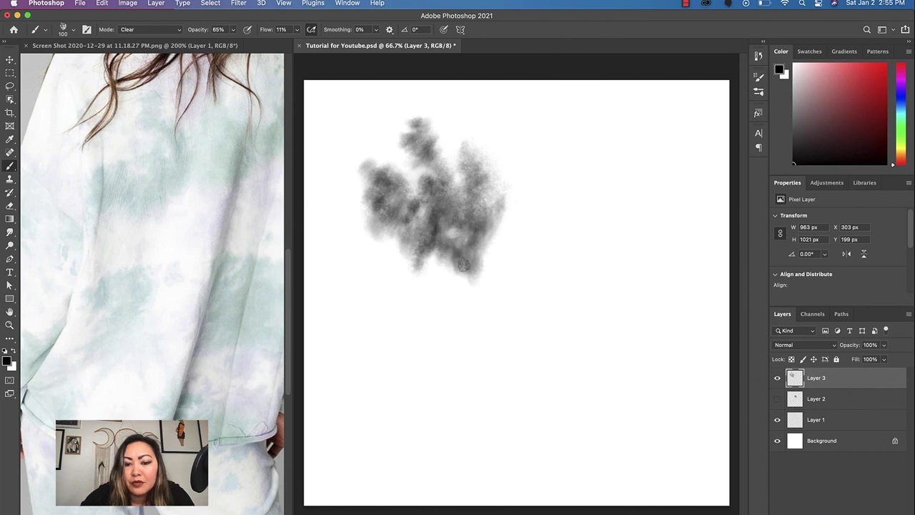
mouse_move(414, 166)
mouse_down()
mouse_move(429, 140)
mouse_move(429, 153)
mouse_move(431, 136)
mouse_move(405, 143)
mouse_up()
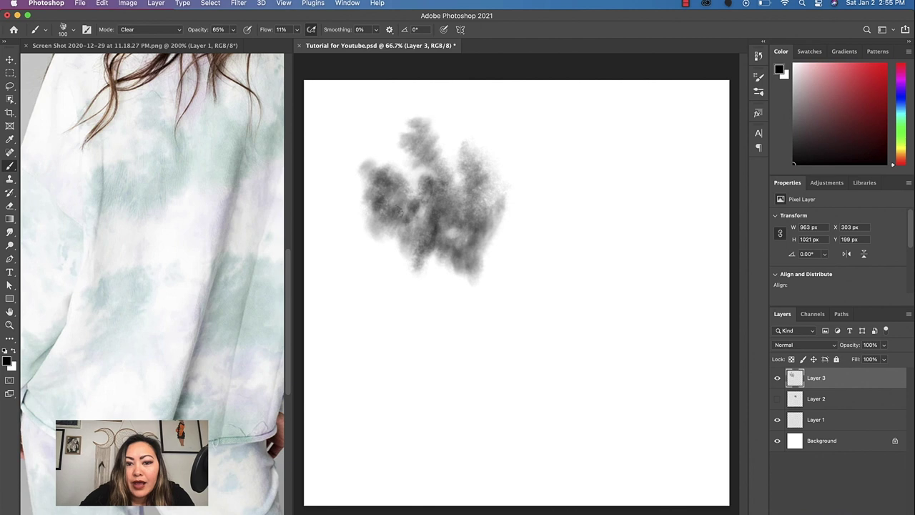
mouse_move(379, 177)
mouse_down()
mouse_move(389, 195)
mouse_move(395, 184)
mouse_move(408, 211)
mouse_up()
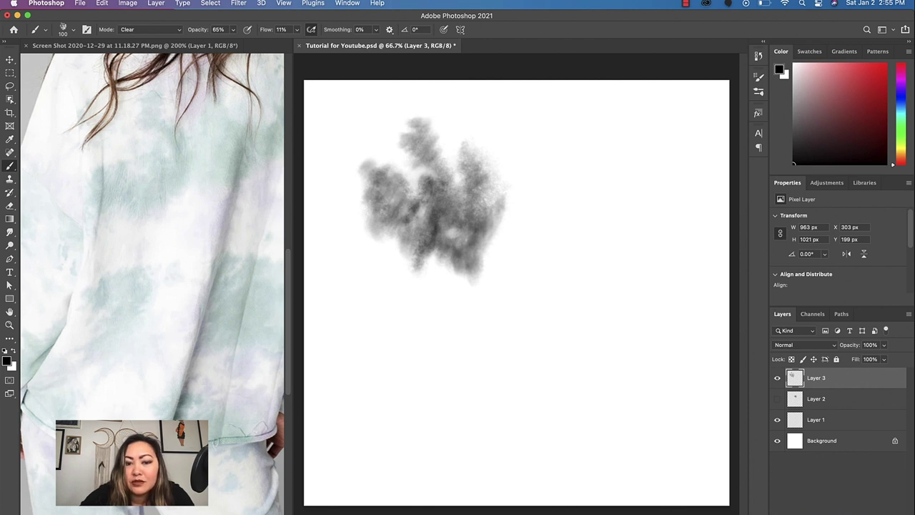
mouse_move(459, 198)
mouse_down()
mouse_move(498, 208)
mouse_move(402, 205)
mouse_move(421, 221)
mouse_move(446, 190)
mouse_up()
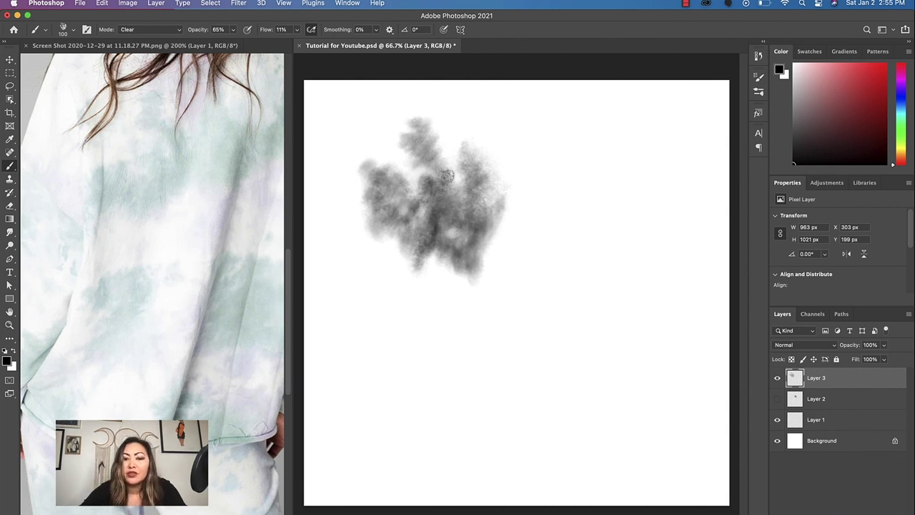
- Free-transform the grey cloud up to about 241% and position it to fill the canvas
key(v)
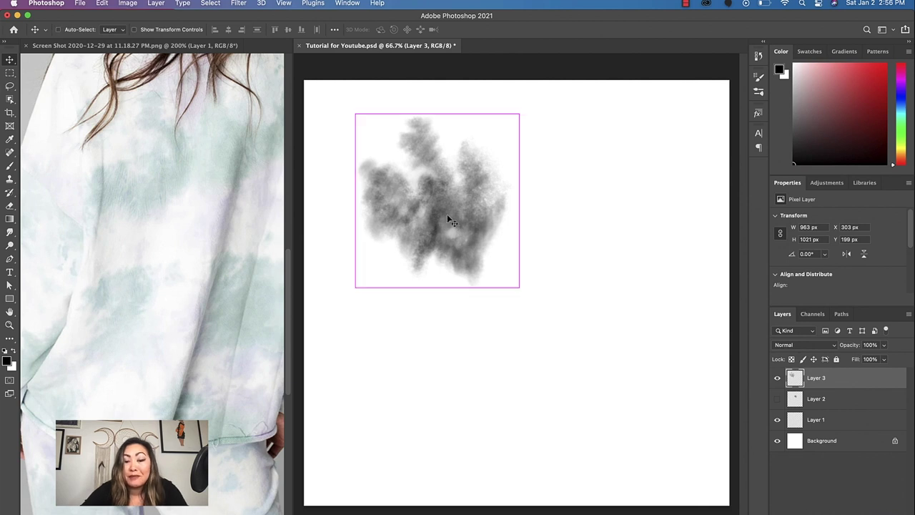
key(super+t)
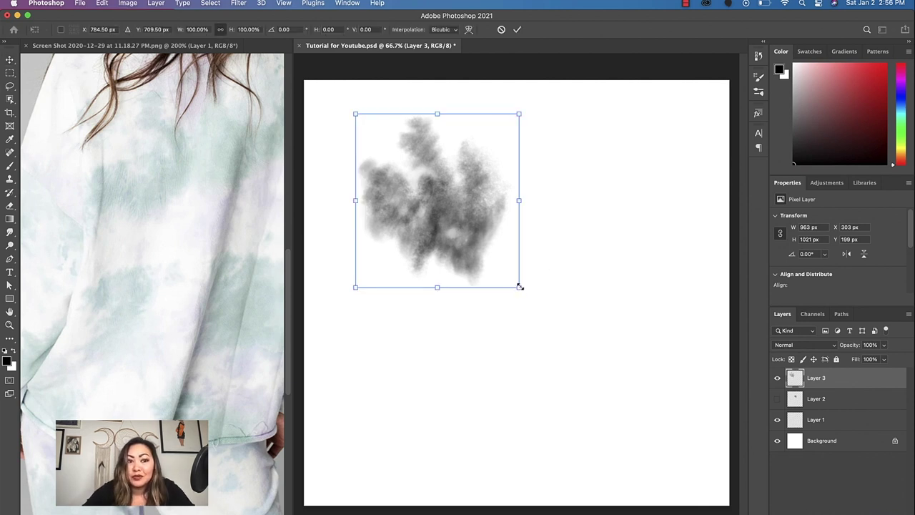
drag(520, 287, 721, 502)
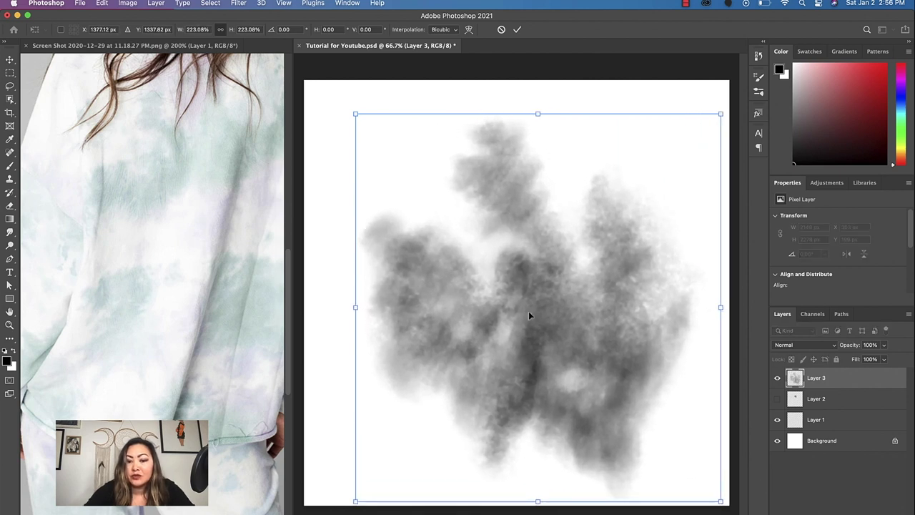
drag(355, 114, 321, 81)
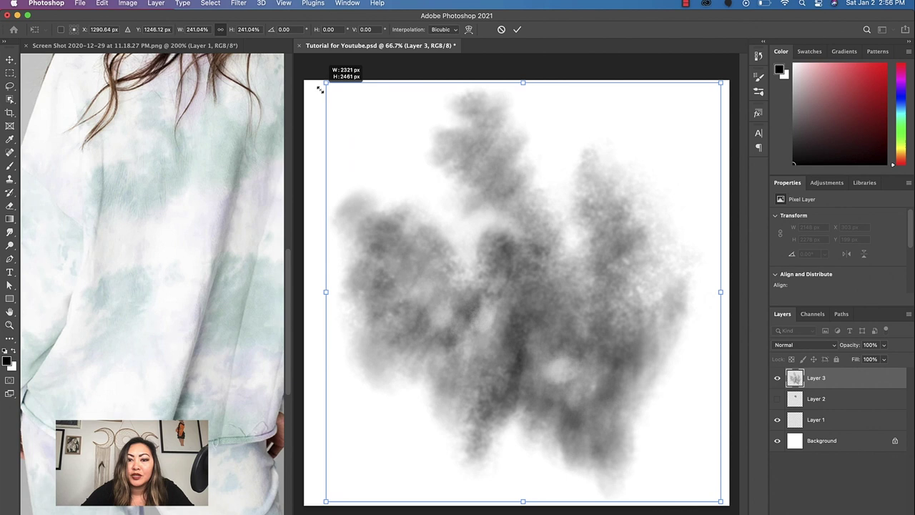
drag(472, 147, 476, 144)
key(Return)
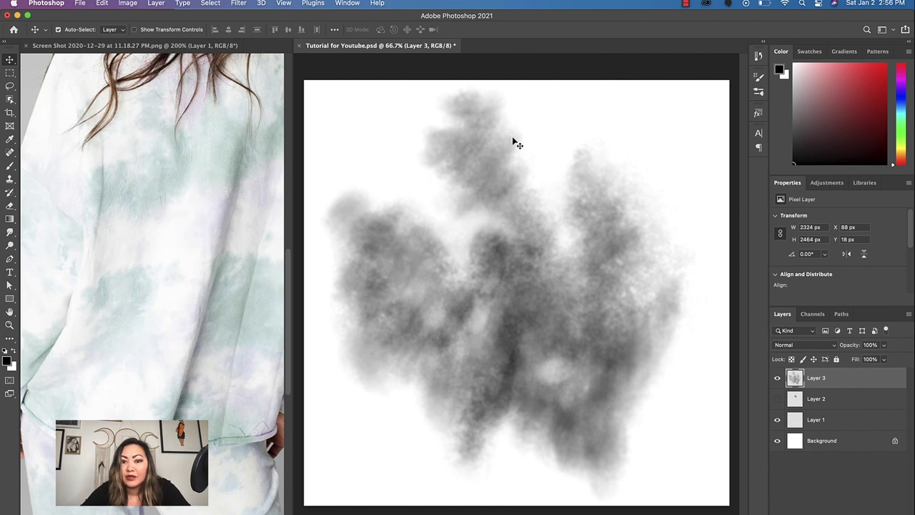
- Hide the Background and define the cloud as the 2464 px brush preset 'Tutorial for Youtube.psd'
click(778, 441)
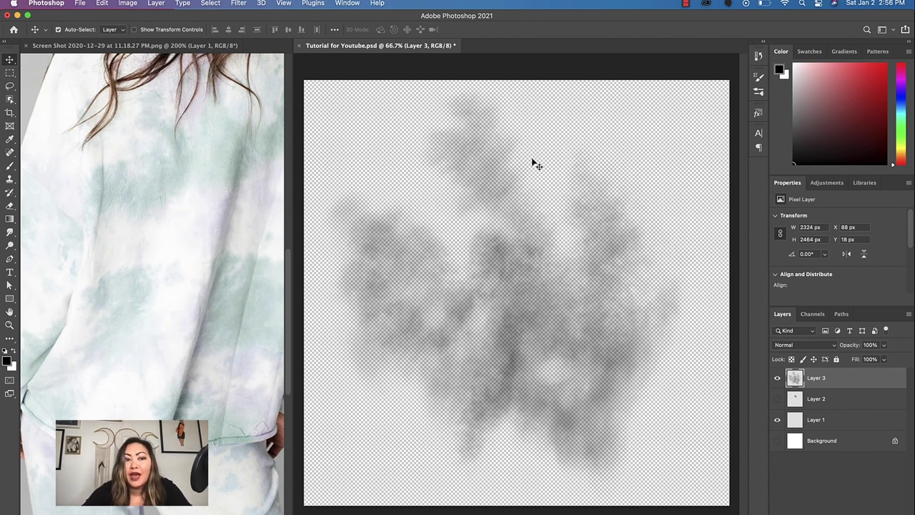
click(102, 3)
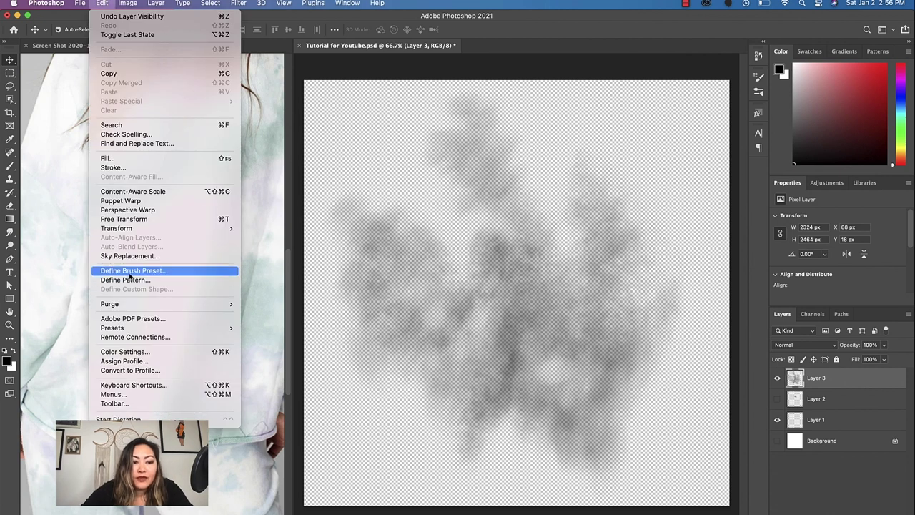
key(Escape)
click(102, 3)
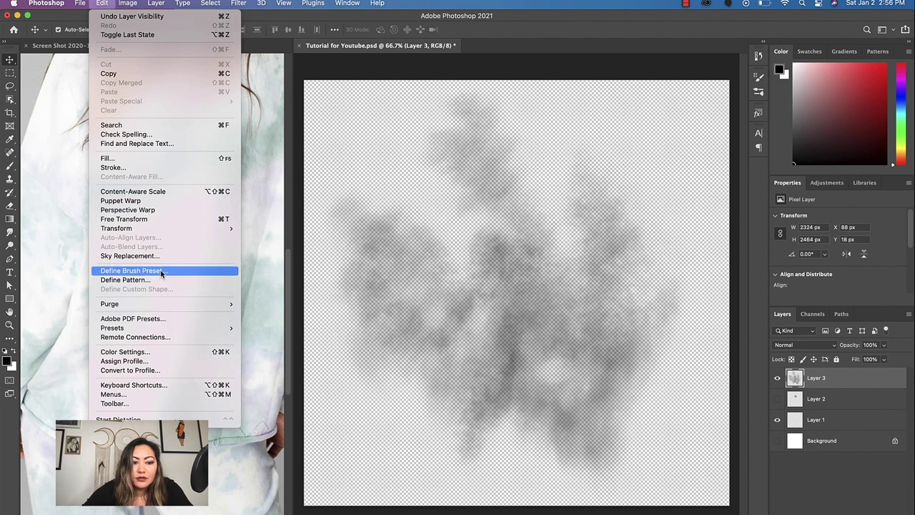
key(Escape)
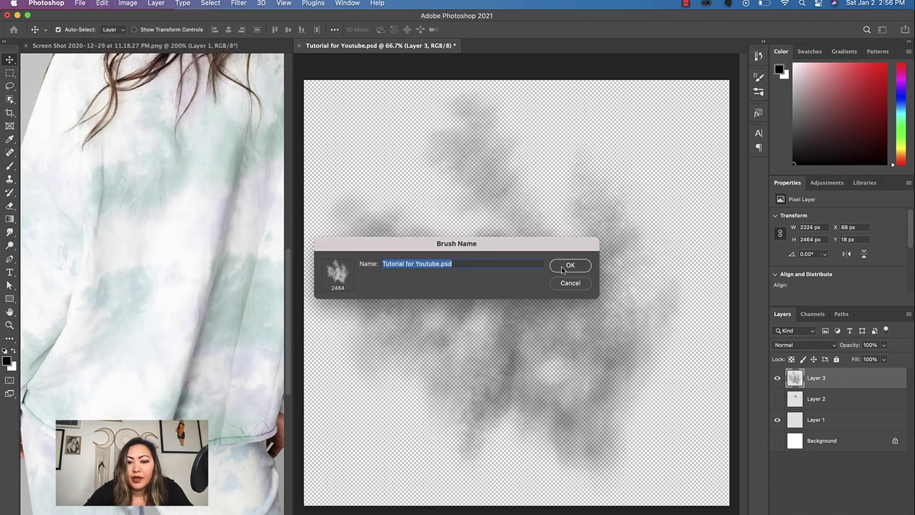
click(570, 265)
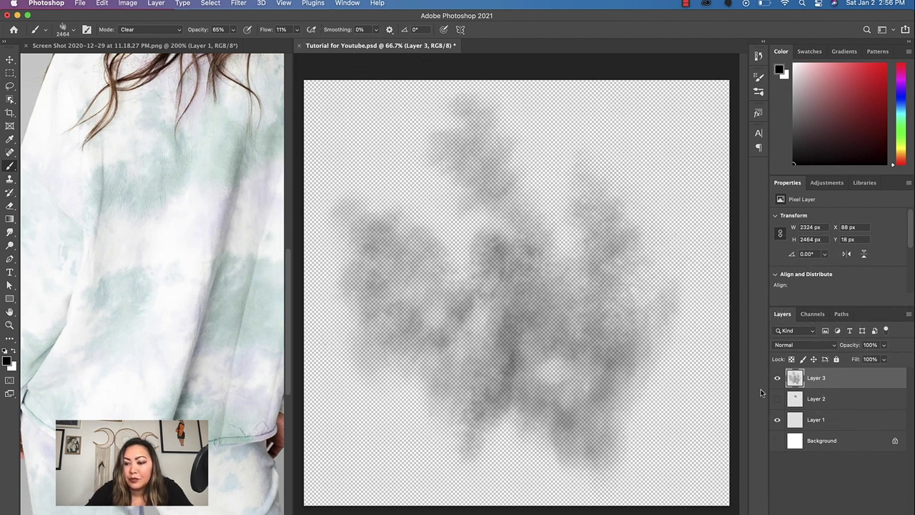
- Show the Background, hide the grey cloud on Layer 3, and add an empty Layer 4
click(777, 441)
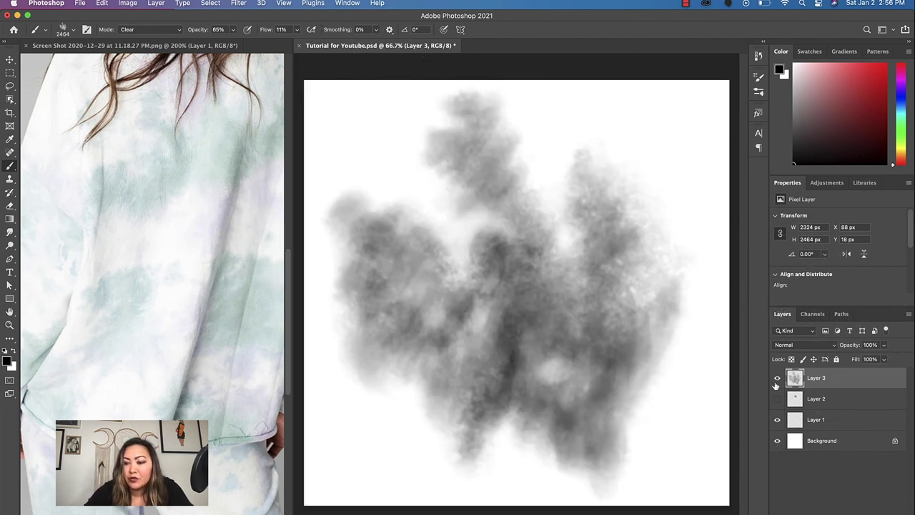
click(777, 379)
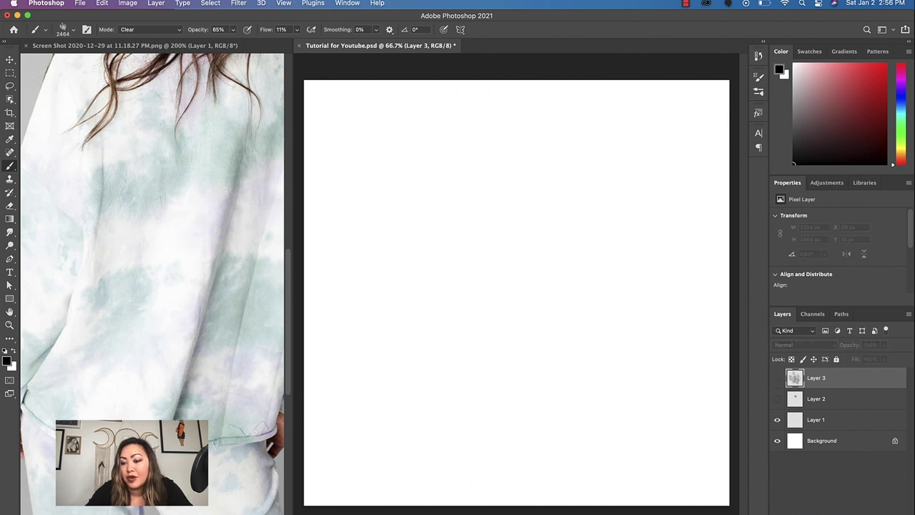
key(super+shift+alt+n)
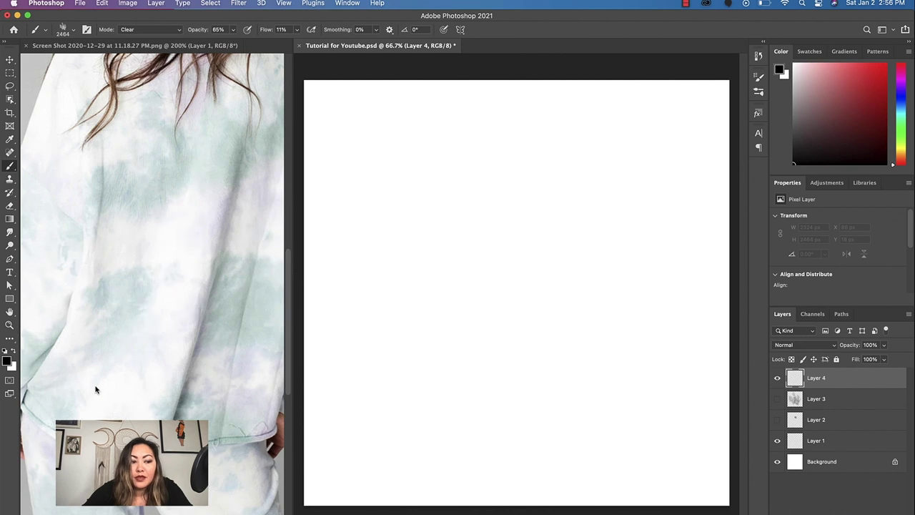
- Set the foreground painting colour to light purple e0a5e9
click(8, 361)
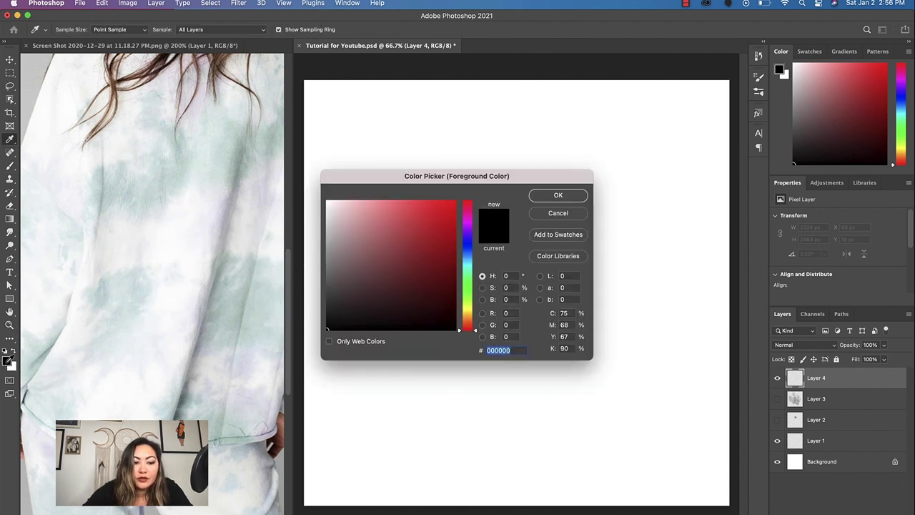
drag(466, 325, 461, 228)
click(363, 208)
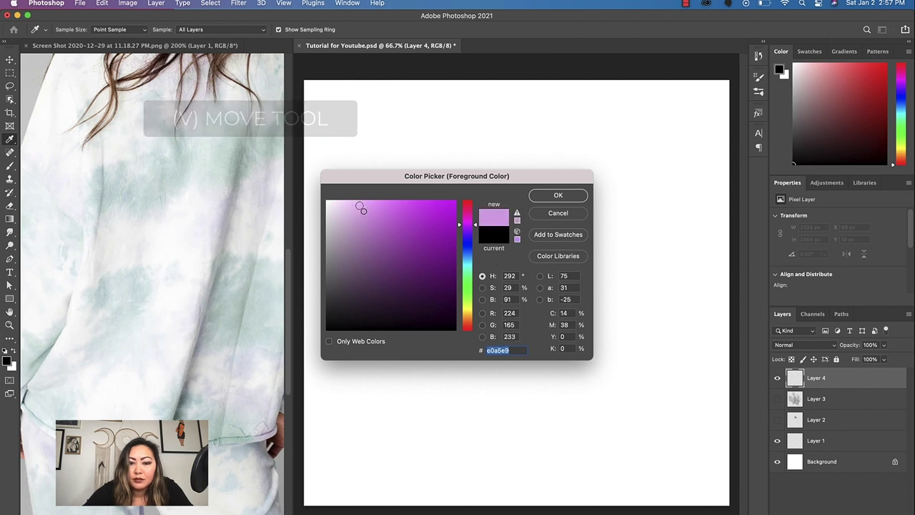
click(558, 195)
mouse_move(492, 344)
mouse_down()
mouse_move(472, 325)
mouse_move(478, 319)
mouse_move(478, 329)
mouse_move(475, 308)
mouse_move(131, 4)
mouse_up()
- Set the brush to Normal mode, 100% opacity and flow, 1800 px; hide Layer 4 and add Layer 5
click(156, 32)
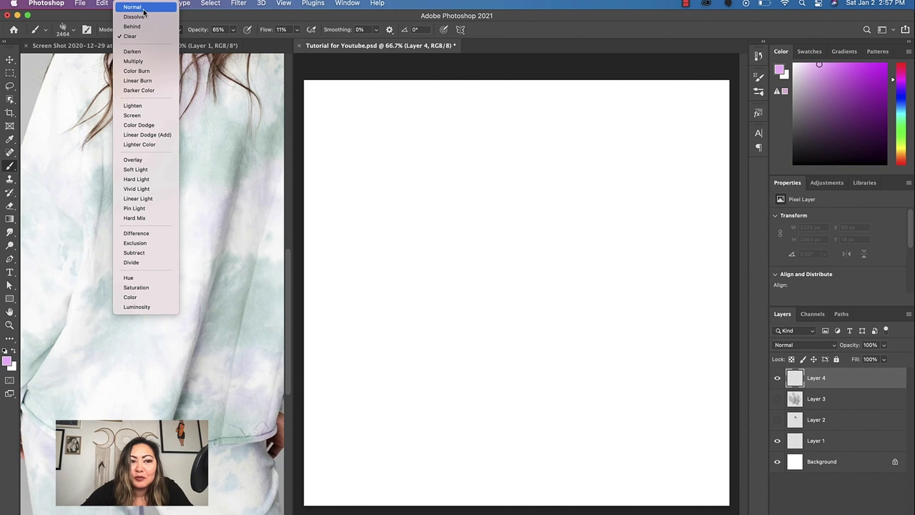
click(136, 7)
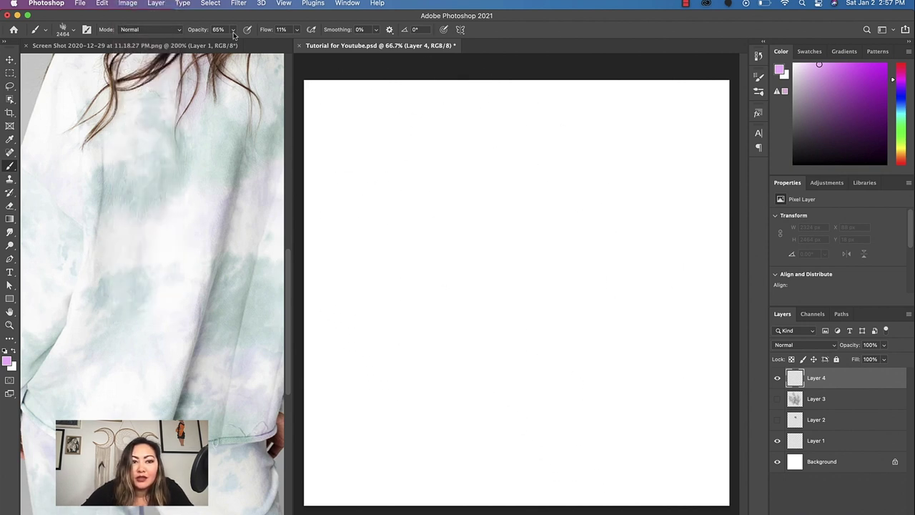
click(233, 32)
drag(244, 44, 250, 44)
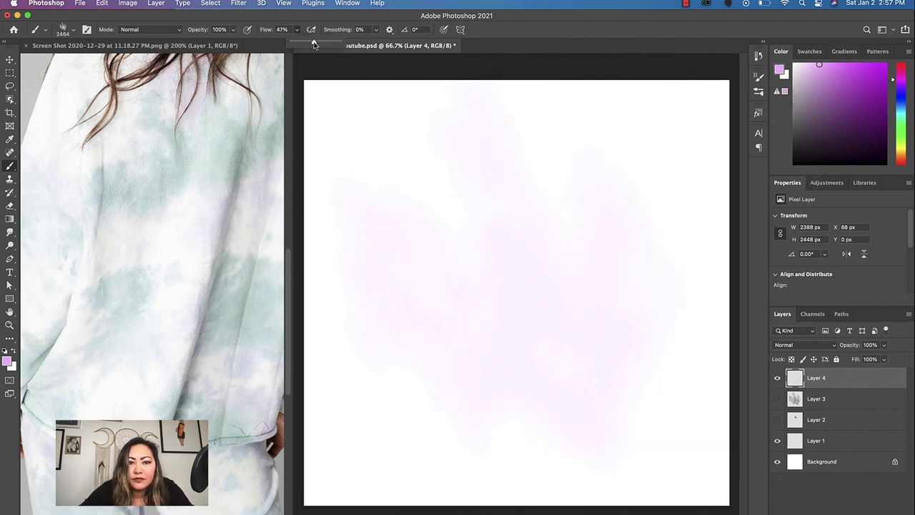
drag(314, 44, 340, 46)
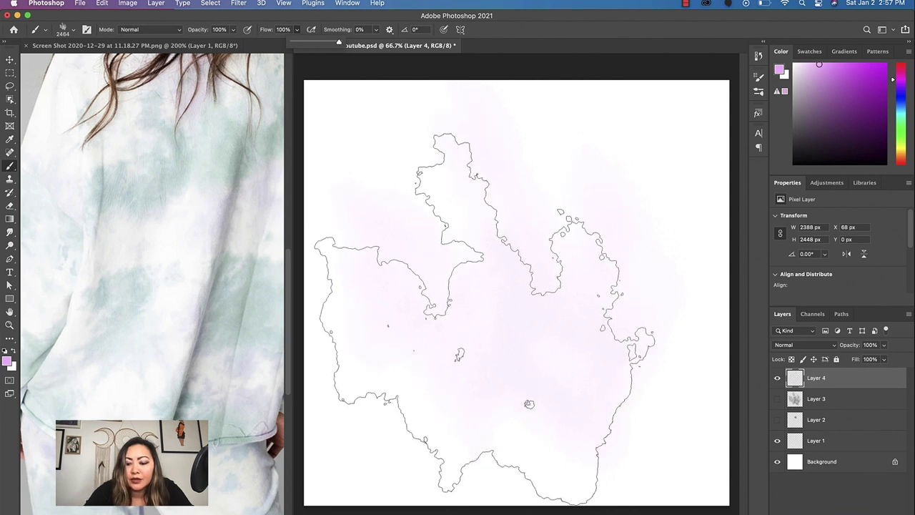
key(bracketleft)
key(bracketleft)
key(bracketleft)
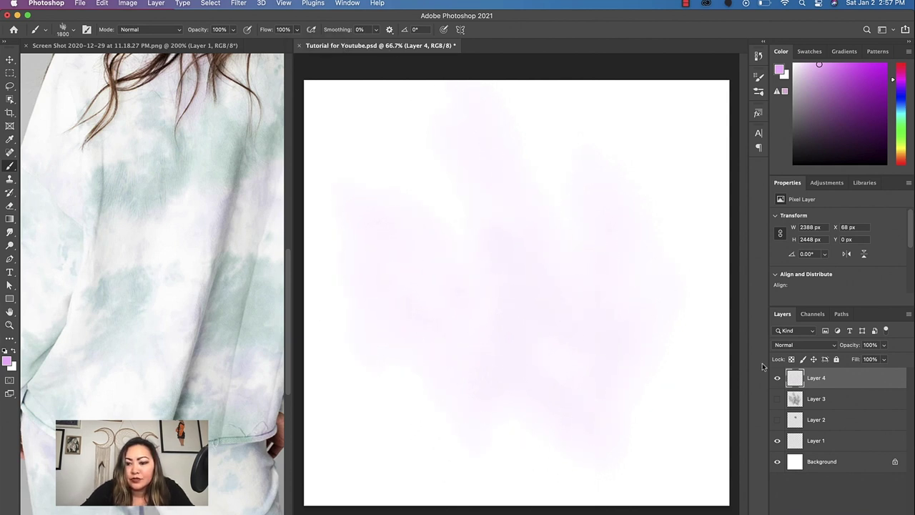
click(778, 378)
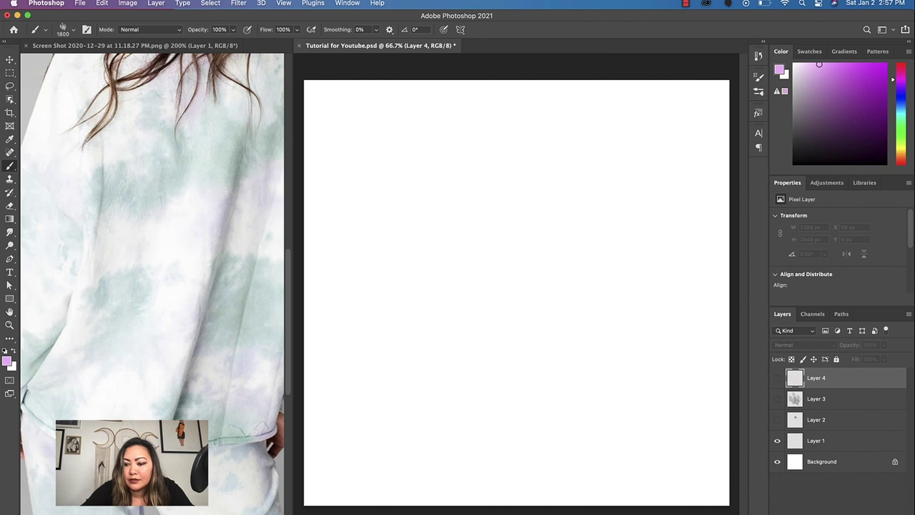
key(super+shift+alt+n)
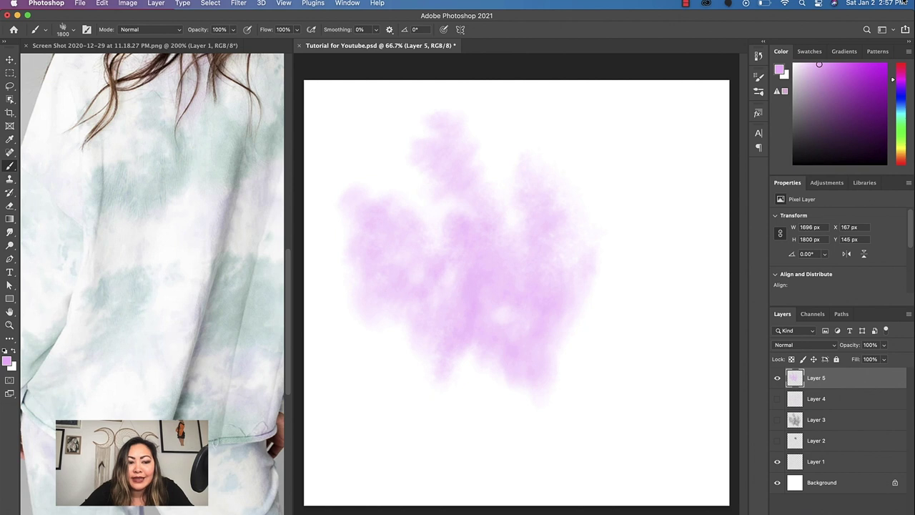
- Choose the Add Water Slowly blending brush from the brush presets
click(759, 95)
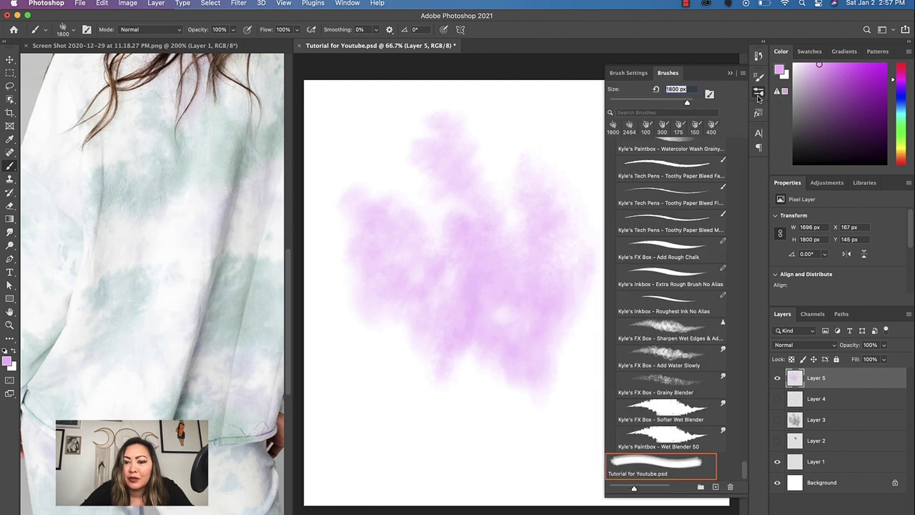
click(678, 236)
click(668, 331)
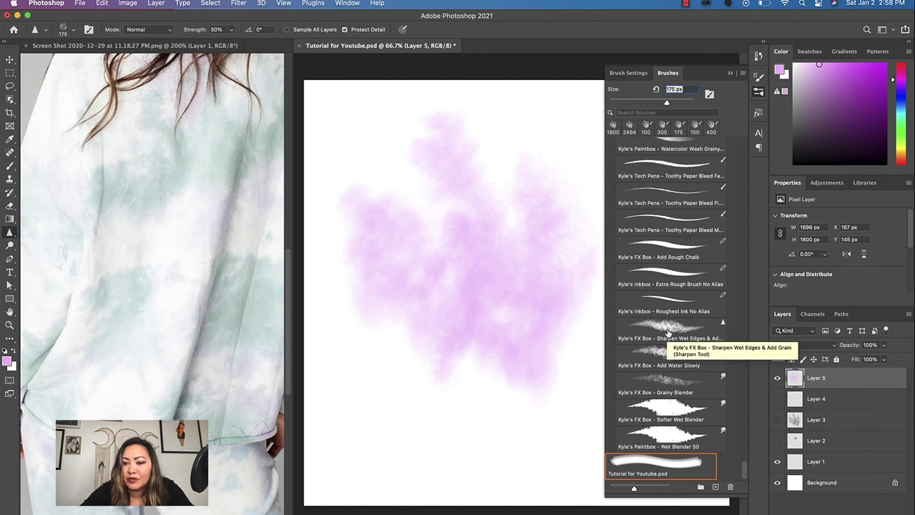
click(668, 358)
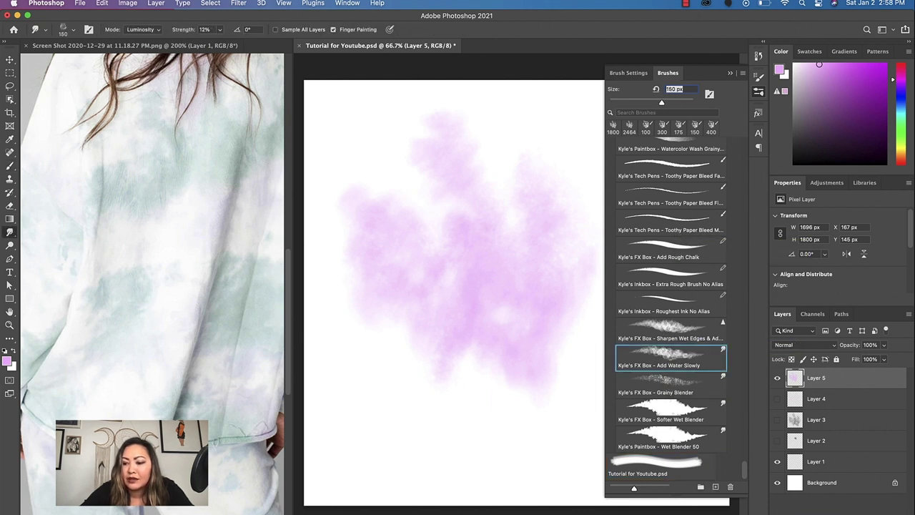
- Add an empty Layer 6, hide the purple Layer 5, and show and select Layer 3
key(super+shift+alt+n)
click(778, 398)
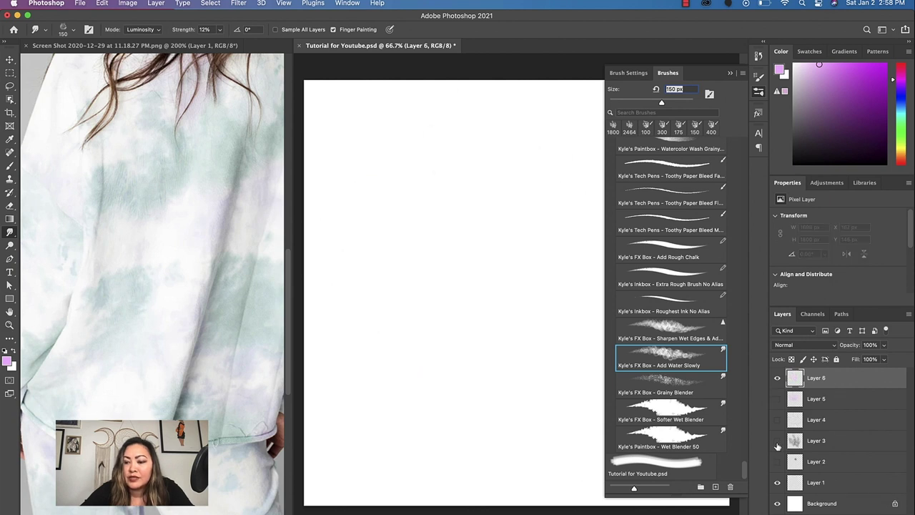
click(778, 440)
click(841, 442)
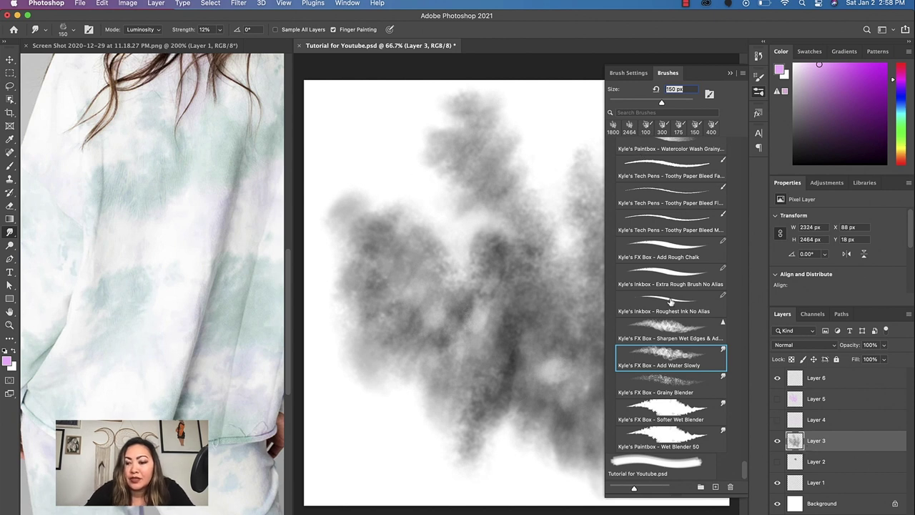
- Smear trial dark streaks and blobs across the grey cloud with the smudge brush
click(445, 145)
key(super+z)
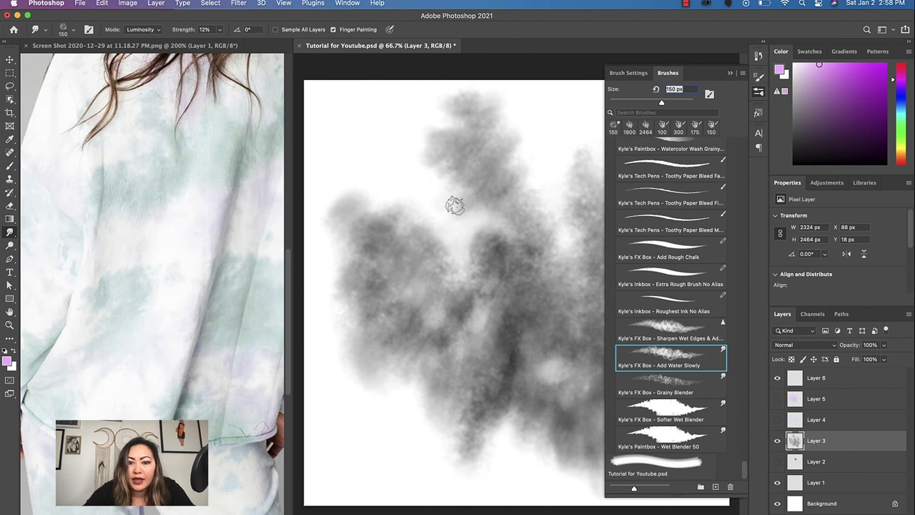
mouse_move(461, 171)
mouse_down()
mouse_move(446, 155)
mouse_move(419, 127)
mouse_up()
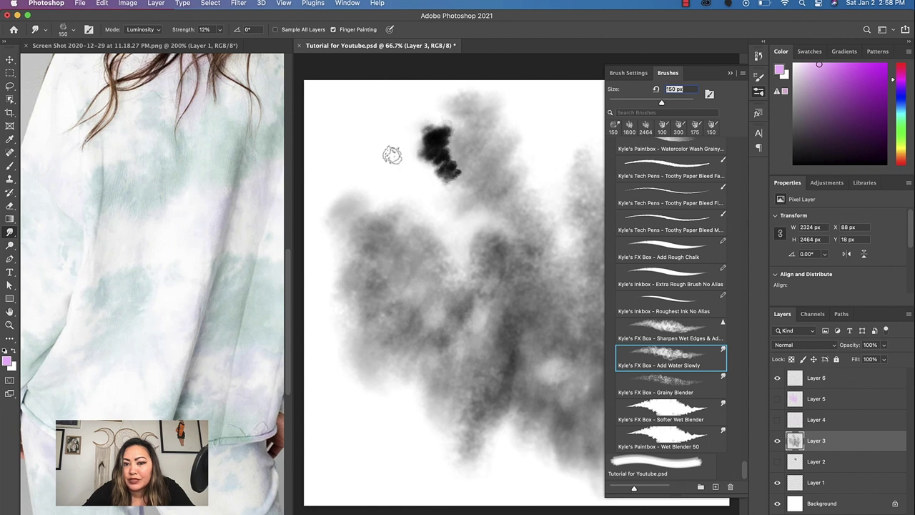
click(354, 195)
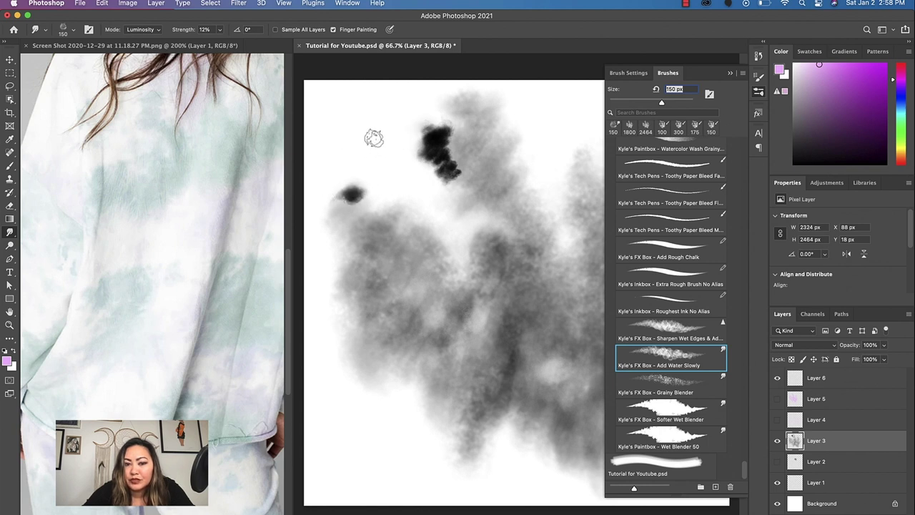
drag(419, 167, 427, 178)
drag(386, 214, 410, 197)
drag(458, 158, 501, 101)
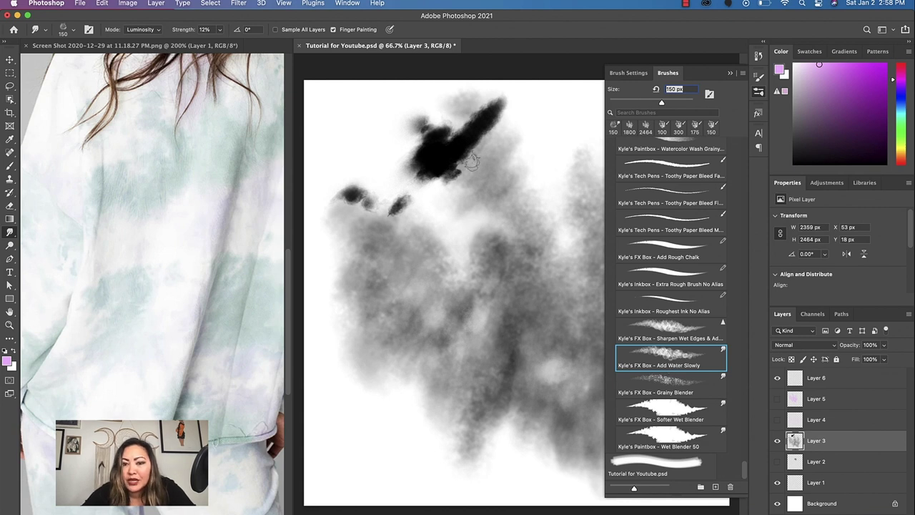
mouse_move(502, 168)
mouse_down()
mouse_move(522, 123)
mouse_move(521, 218)
mouse_move(547, 205)
mouse_up()
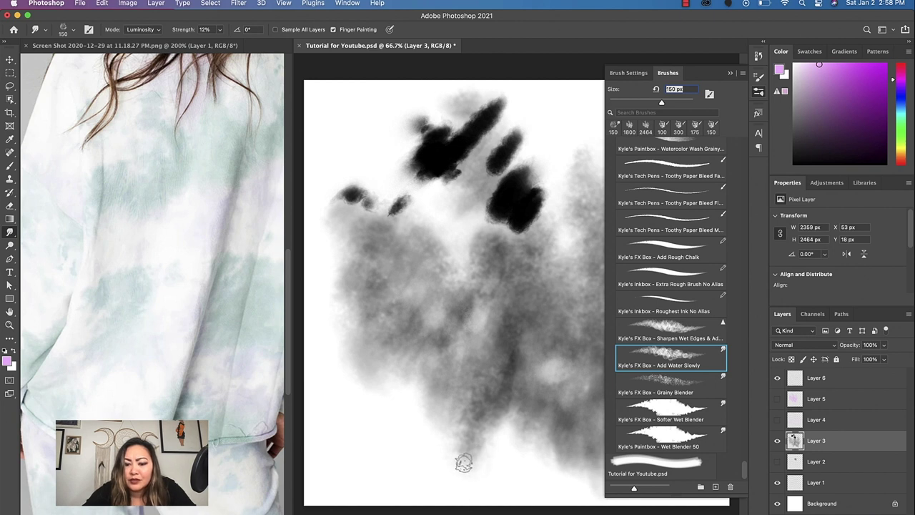
drag(450, 486, 437, 505)
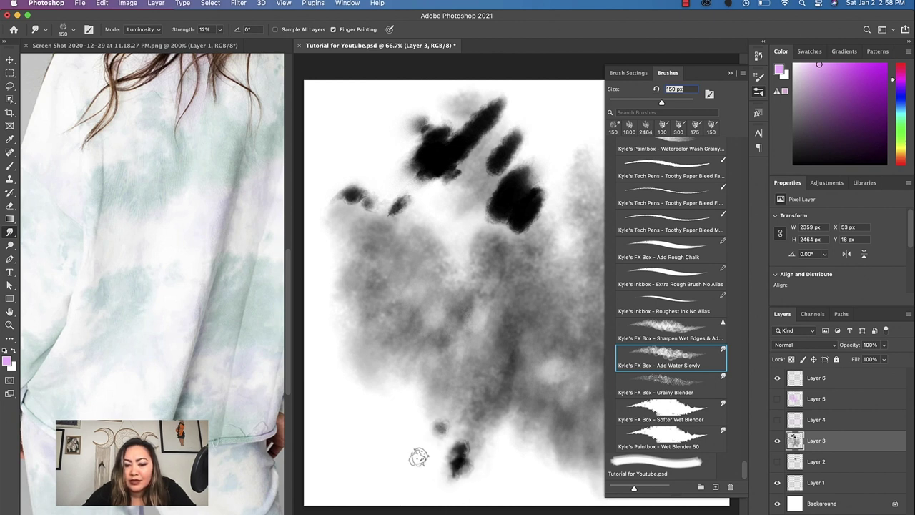
drag(427, 409, 413, 430)
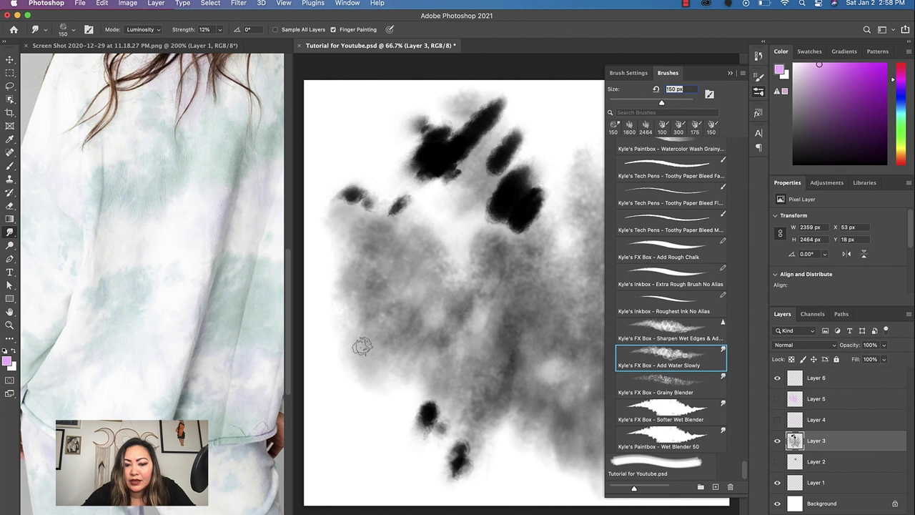
mouse_move(387, 357)
mouse_down()
mouse_move(372, 393)
mouse_move(389, 366)
mouse_move(380, 372)
mouse_up()
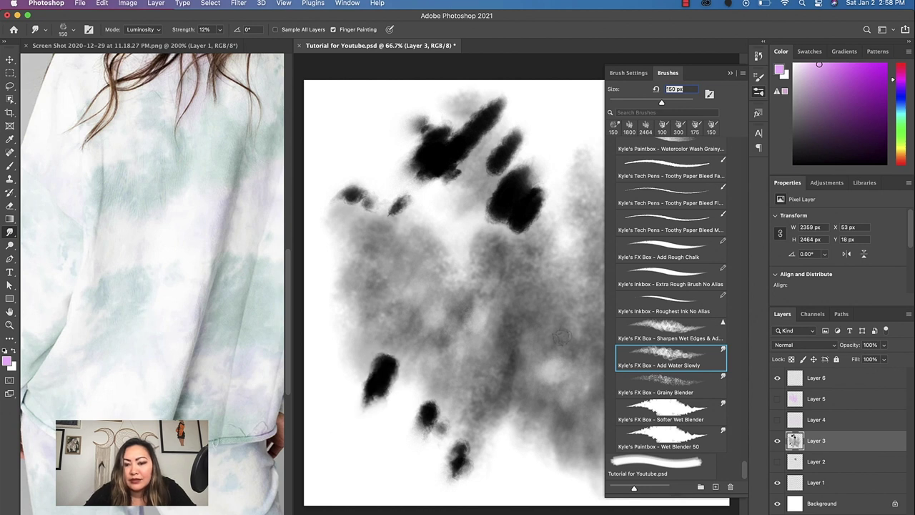
- Undo the dark smudge marks with four Cmd+Z presses
key(super+z)
key(super+z)
key(super+z)
key(super+z)
key(super+z)
key(super+z)
key(super+z)
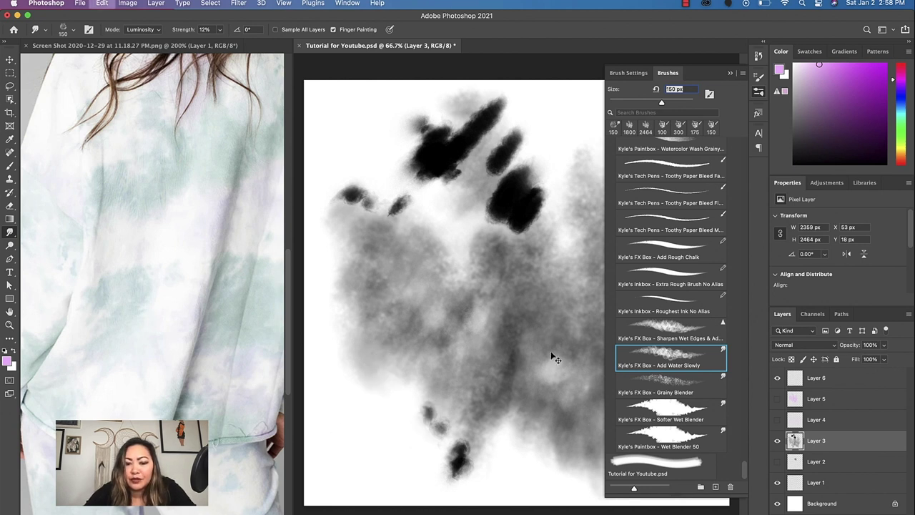
key(super+z)
key(super+z)
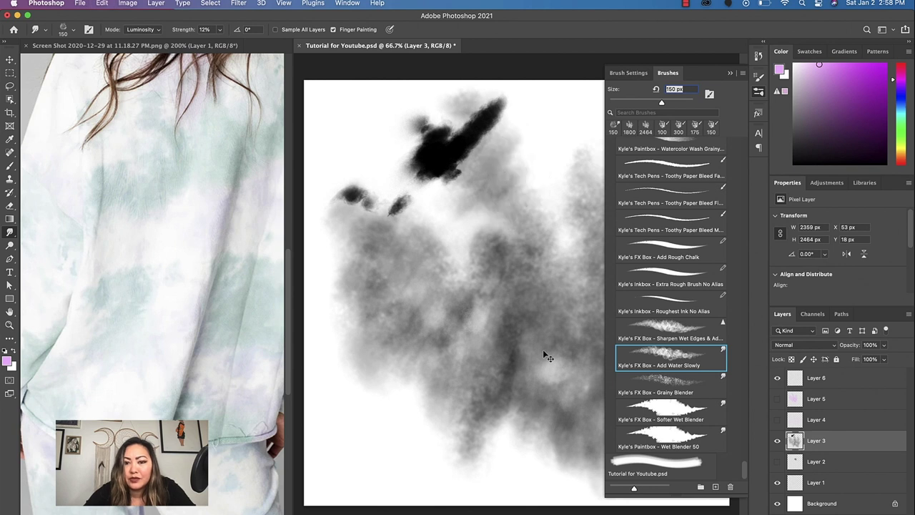
key(super+z)
key(super+z)
key(super+z)
key(super+z)
key(super+z)
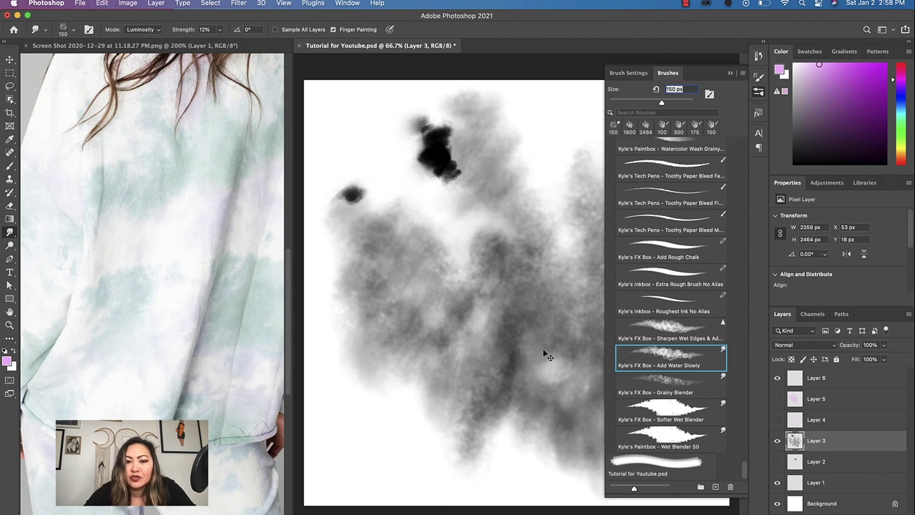
key(super+z)
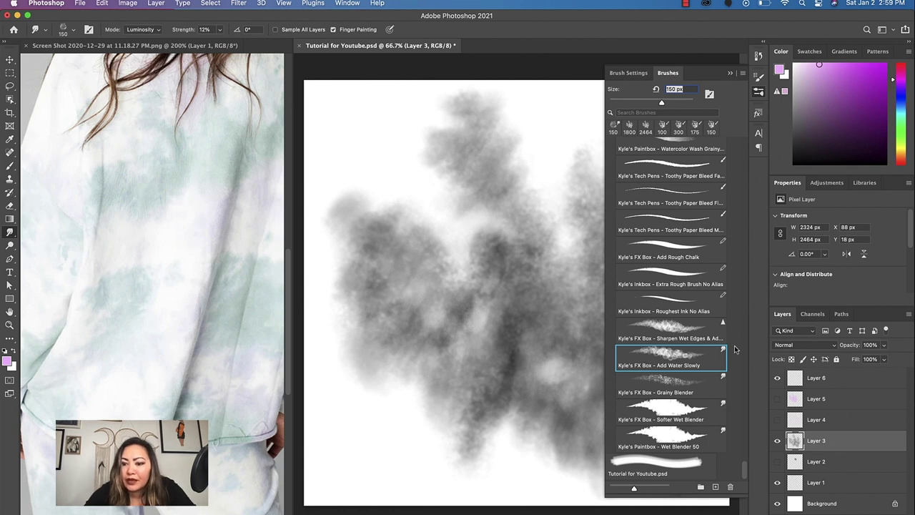
- Switch to the Kyle Ultimate Watercolor Soft brush, hide Layer 3, and add an empty Layer 7
drag(746, 468, 745, 432)
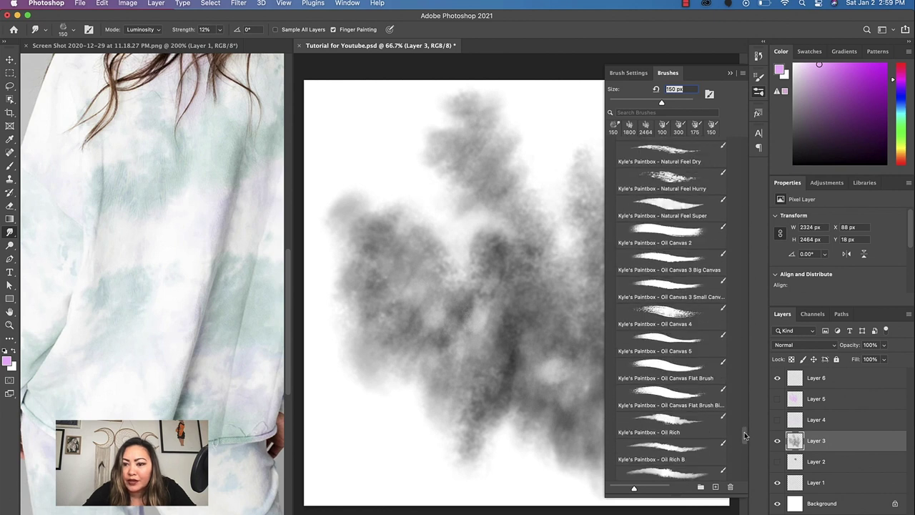
key(b)
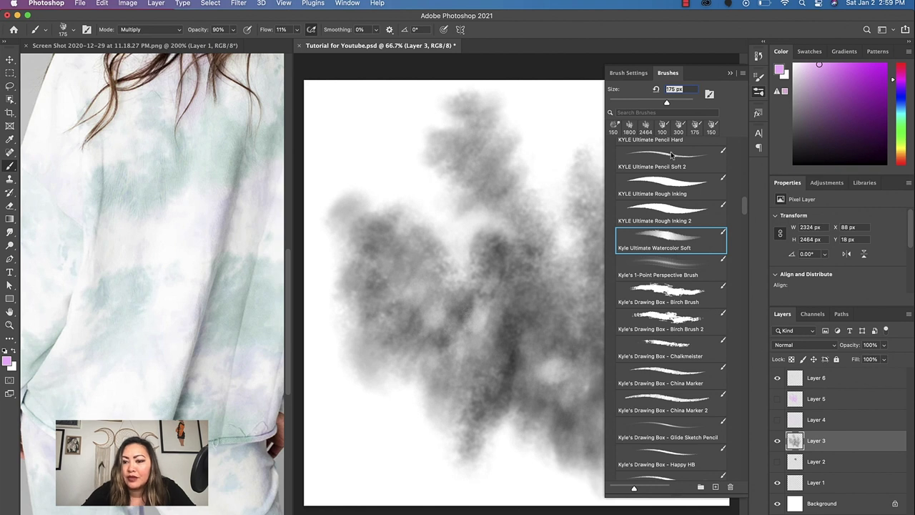
click(668, 73)
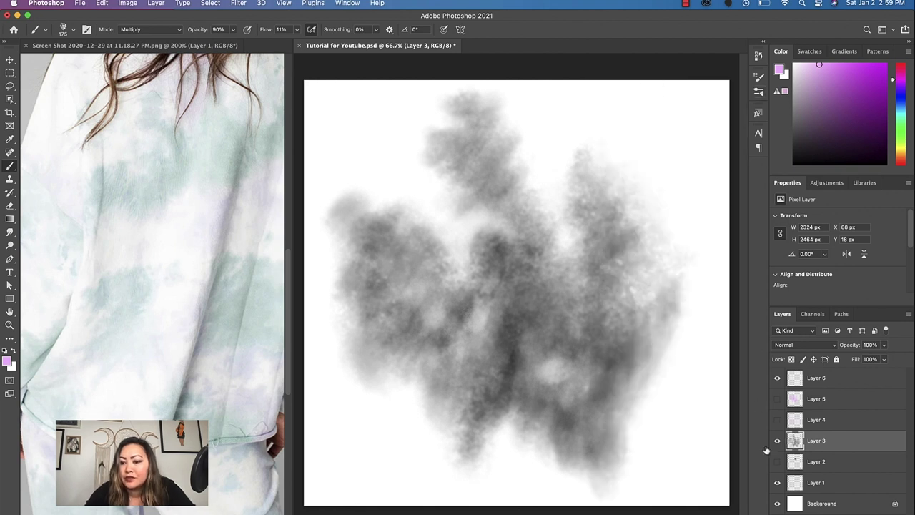
click(777, 441)
key(super+alt+shift+n)
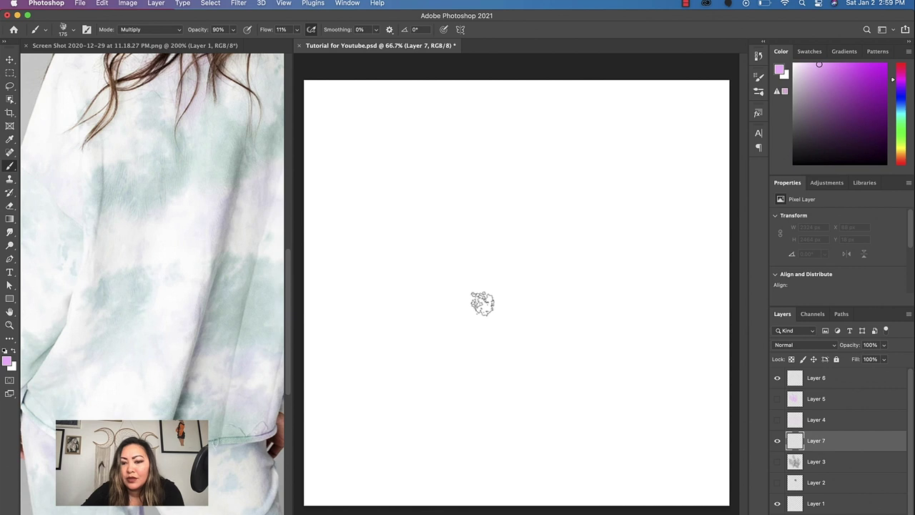
- Set the brush to 400 px at 75% opacity with black as the foreground colour
key(bracketright)
key(bracketright)
key(bracketright)
key(bracketright)
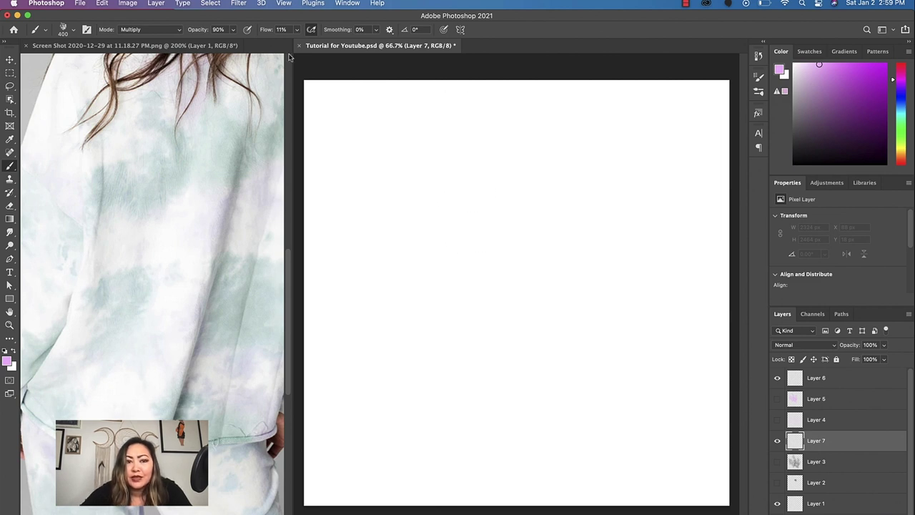
click(233, 31)
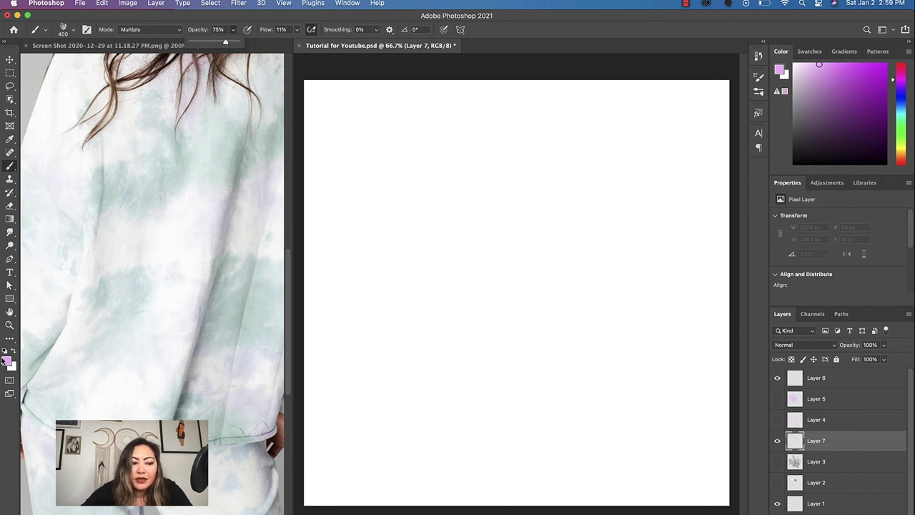
click(7, 361)
click(327, 330)
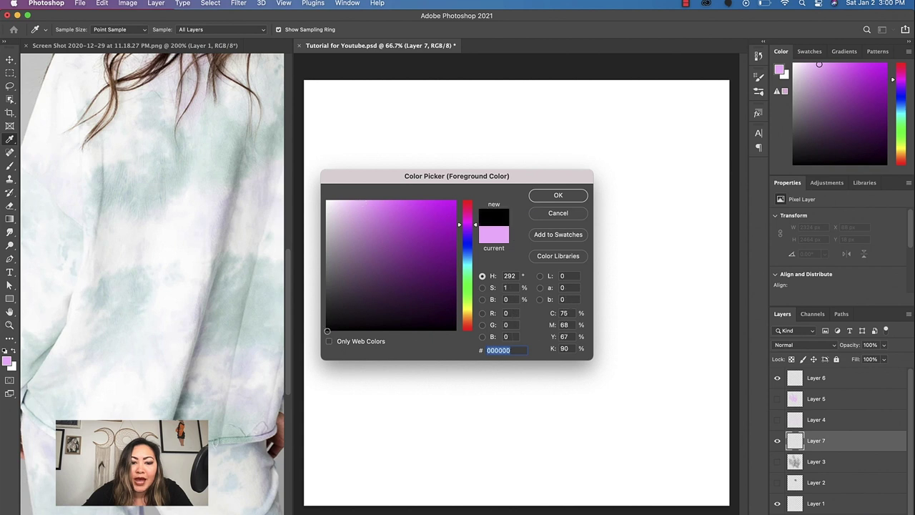
click(559, 196)
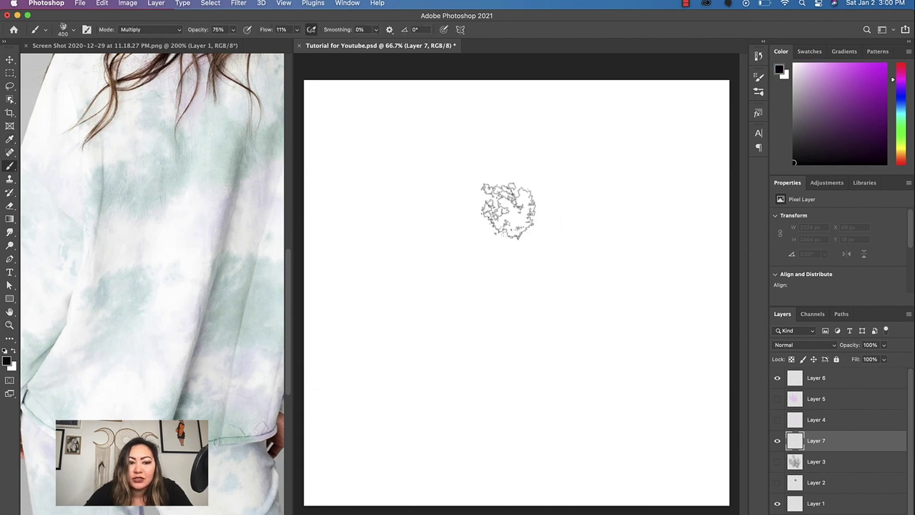
- Paint soft grey strokes on Layer 7 to form a cloud about 958 × 907 px
drag(423, 260, 439, 278)
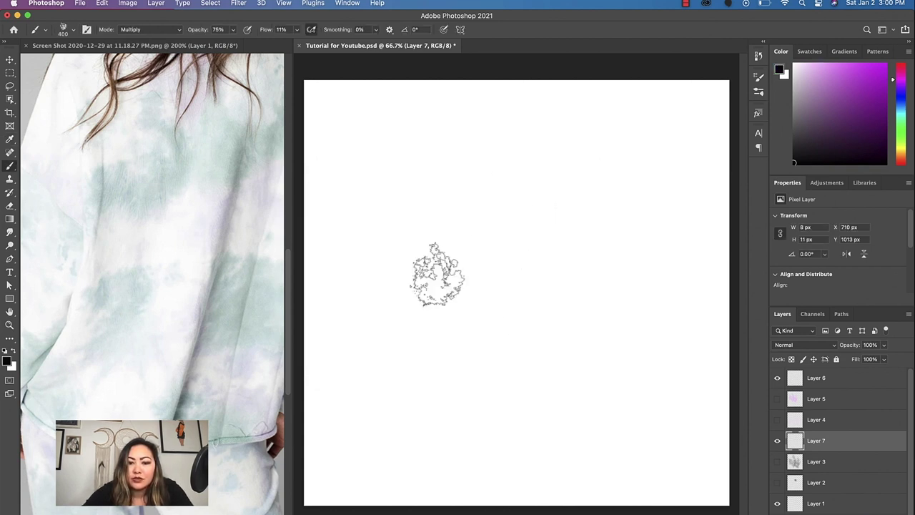
mouse_move(424, 243)
mouse_down()
mouse_move(435, 214)
mouse_move(442, 267)
mouse_move(442, 232)
mouse_move(445, 264)
mouse_move(439, 236)
mouse_up()
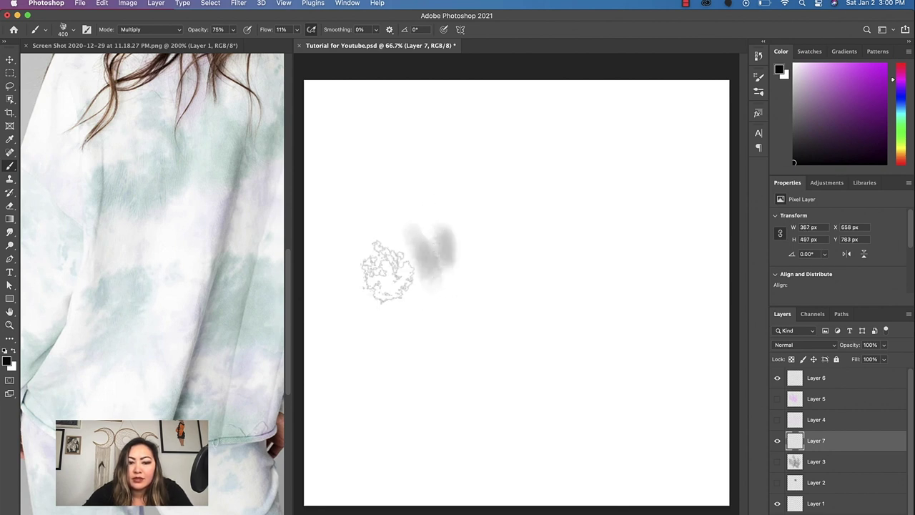
mouse_move(389, 265)
mouse_down()
mouse_move(432, 244)
mouse_move(438, 293)
mouse_move(448, 285)
mouse_move(450, 244)
mouse_move(444, 274)
mouse_move(434, 259)
mouse_move(461, 319)
mouse_move(424, 281)
mouse_move(445, 312)
mouse_move(466, 262)
mouse_up()
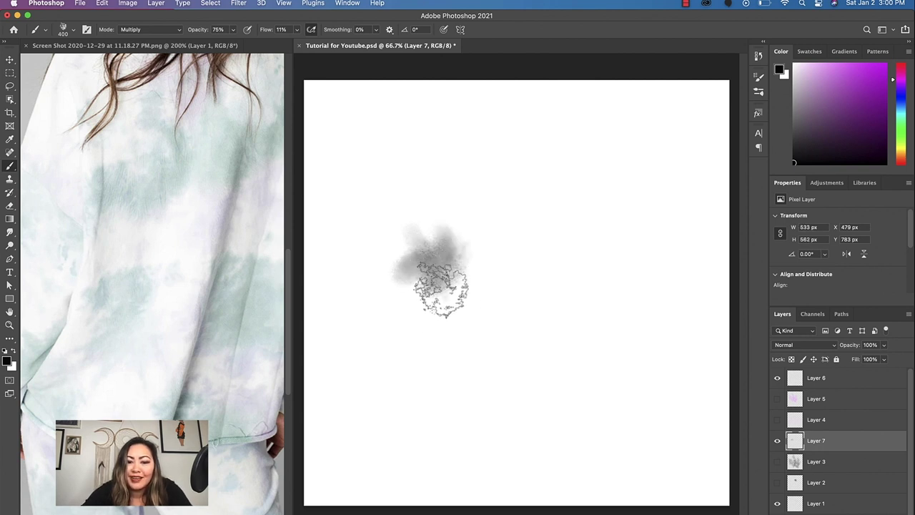
mouse_move(436, 314)
mouse_down()
mouse_move(446, 306)
mouse_move(425, 296)
mouse_move(400, 317)
mouse_move(465, 292)
mouse_move(484, 334)
mouse_move(522, 325)
mouse_move(453, 276)
mouse_move(507, 296)
mouse_move(429, 348)
mouse_up()
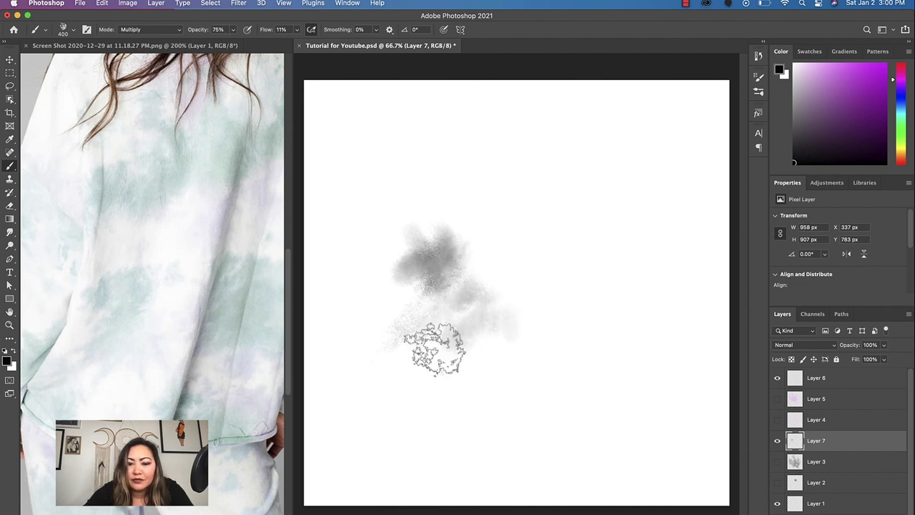
- Lower brush opacity to 33% and add strokes, then fill the cloud's lower right at 175 px
click(232, 31)
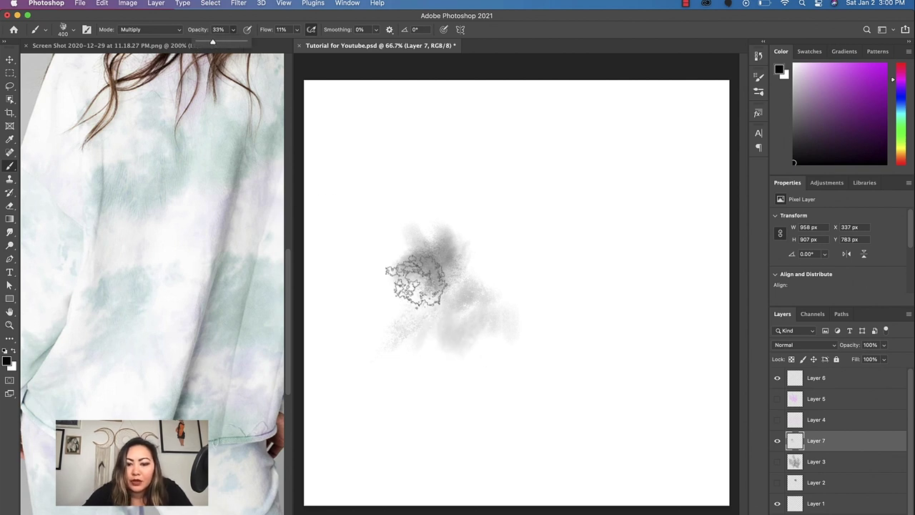
mouse_move(408, 276)
mouse_down()
mouse_move(419, 306)
mouse_move(491, 321)
mouse_move(460, 327)
mouse_move(465, 351)
mouse_move(478, 336)
mouse_move(476, 351)
mouse_move(460, 337)
mouse_move(474, 352)
mouse_move(484, 347)
mouse_up()
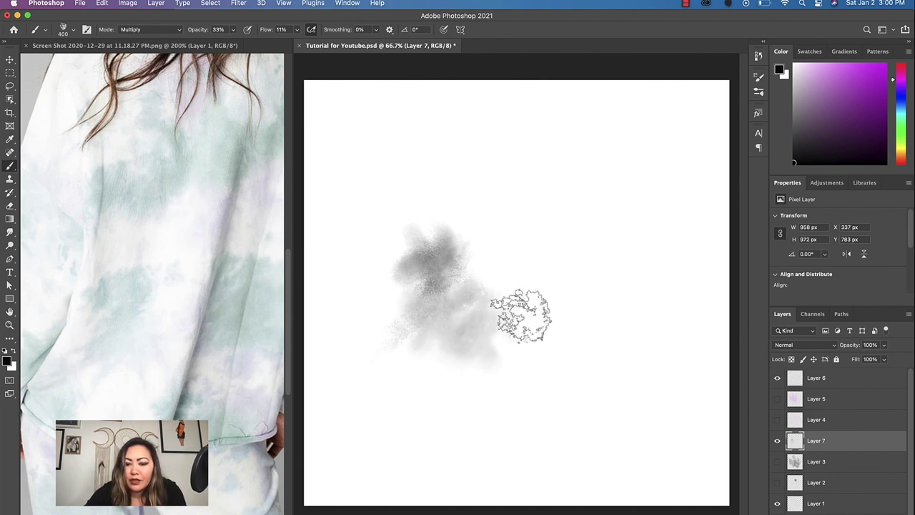
key(bracketleft)
key(bracketleft)
key(bracketleft)
key(bracketleft)
key(bracketleft)
key(bracketleft)
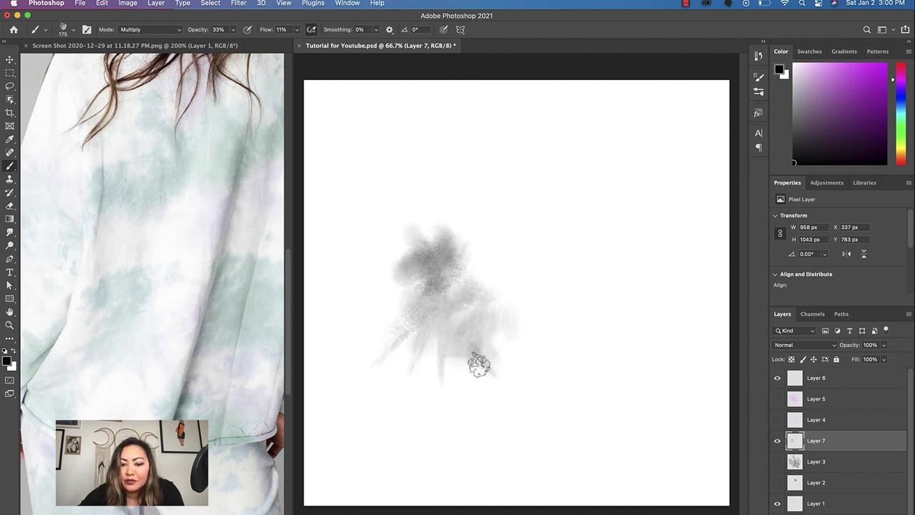
key(bracketright)
key(bracketright)
key(bracketright)
mouse_move(501, 384)
mouse_down()
mouse_move(492, 332)
mouse_move(483, 333)
mouse_move(528, 352)
mouse_move(497, 338)
mouse_move(523, 341)
mouse_move(505, 317)
mouse_move(519, 338)
mouse_move(493, 322)
mouse_move(490, 305)
mouse_move(497, 328)
mouse_move(511, 309)
mouse_move(528, 339)
mouse_move(525, 321)
mouse_move(505, 313)
mouse_move(497, 271)
mouse_move(480, 276)
mouse_move(492, 299)
mouse_move(489, 272)
mouse_move(497, 337)
mouse_move(475, 295)
mouse_move(479, 317)
mouse_move(466, 281)
mouse_move(472, 269)
mouse_move(442, 294)
mouse_move(407, 302)
mouse_move(413, 274)
mouse_move(397, 275)
mouse_move(411, 262)
mouse_move(387, 269)
mouse_move(387, 258)
mouse_move(397, 299)
mouse_move(383, 257)
mouse_move(403, 271)
mouse_move(387, 264)
mouse_move(403, 296)
mouse_move(415, 285)
mouse_move(399, 256)
mouse_move(387, 296)
mouse_move(383, 262)
mouse_move(460, 241)
mouse_move(475, 258)
mouse_move(484, 243)
mouse_move(470, 228)
mouse_move(482, 264)
mouse_move(479, 246)
mouse_move(517, 227)
mouse_move(466, 239)
mouse_move(474, 214)
mouse_move(450, 238)
mouse_move(435, 203)
mouse_move(422, 202)
mouse_move(445, 235)
mouse_move(421, 306)
mouse_move(418, 281)
mouse_move(437, 303)
mouse_move(500, 302)
mouse_move(491, 310)
mouse_move(500, 274)
mouse_move(482, 276)
mouse_move(476, 255)
mouse_move(472, 307)
mouse_move(431, 369)
mouse_move(444, 335)
mouse_move(405, 307)
mouse_move(392, 312)
mouse_move(470, 293)
mouse_move(454, 324)
mouse_move(460, 296)
mouse_move(474, 303)
mouse_move(487, 348)
mouse_move(504, 336)
mouse_move(490, 341)
mouse_move(494, 374)
mouse_up()
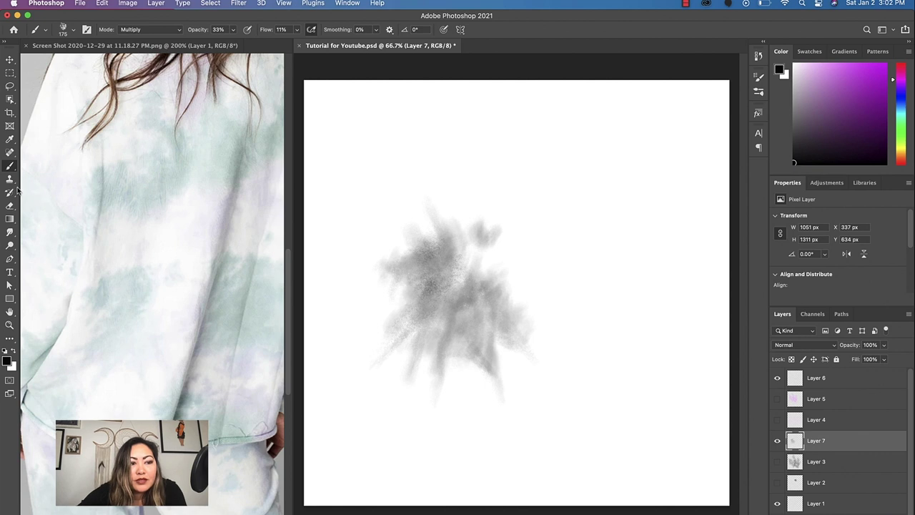
- Smudge the cloud's upper left, then choose Kyle's FX Box – Grainy Blender at 150 px, 40% strength
click(10, 233)
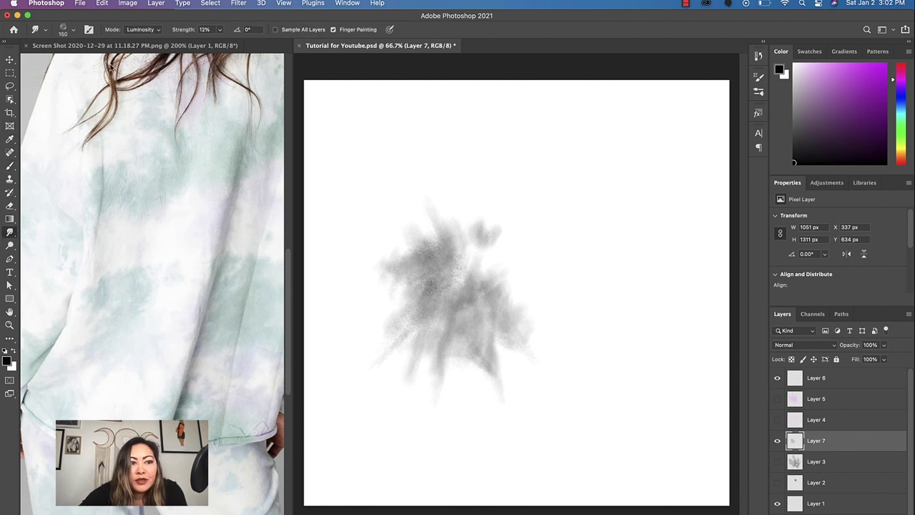
drag(419, 228, 449, 285)
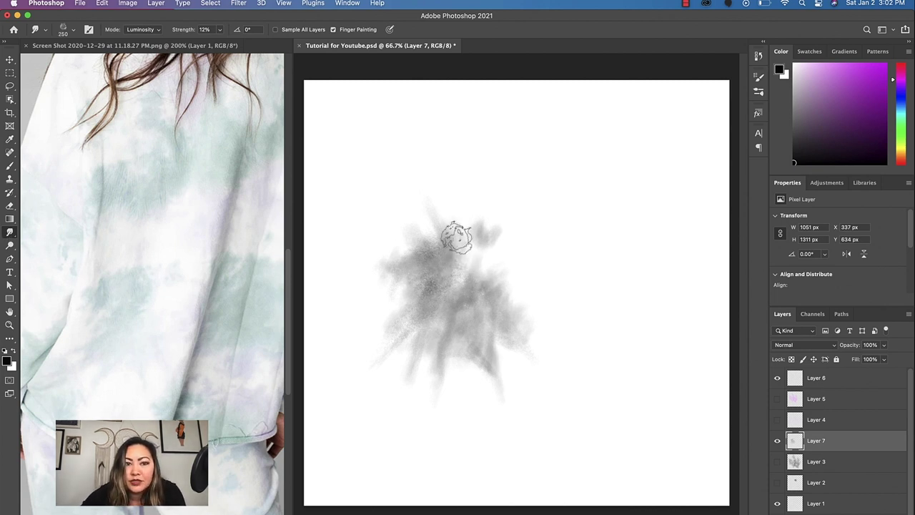
click(760, 93)
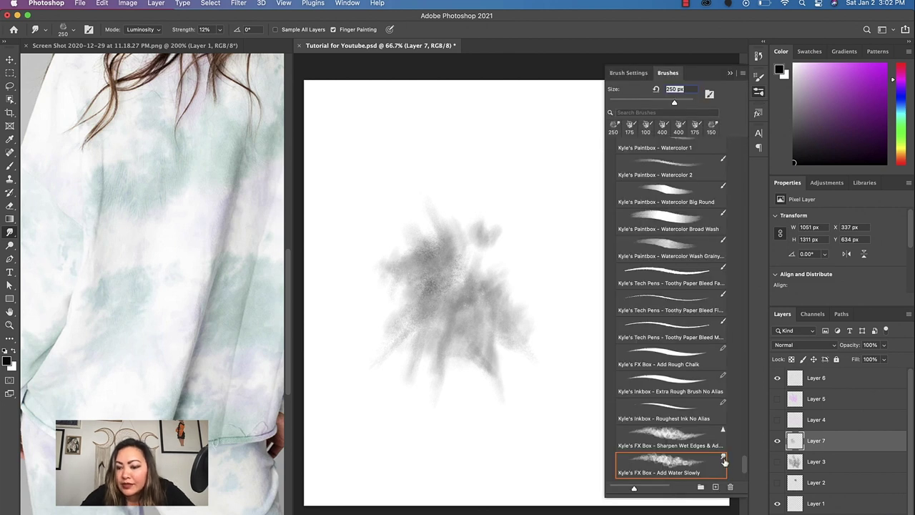
drag(744, 466, 743, 472)
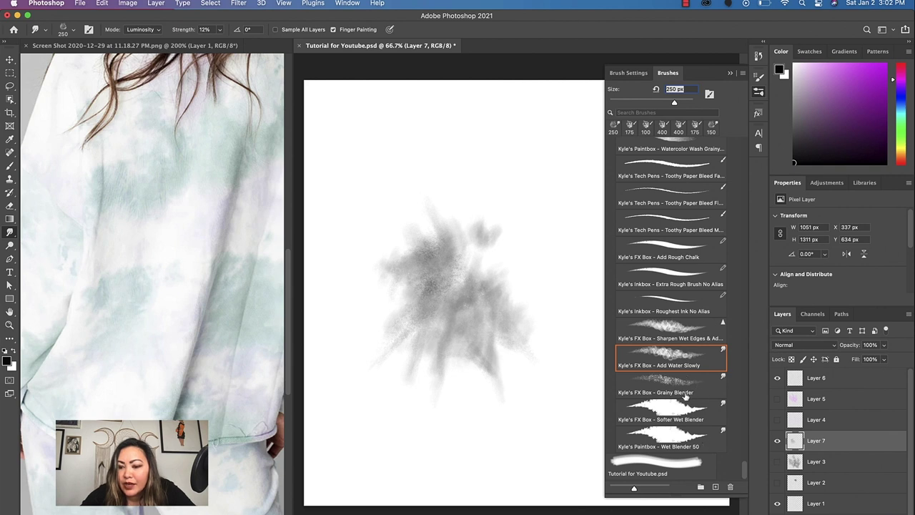
click(673, 384)
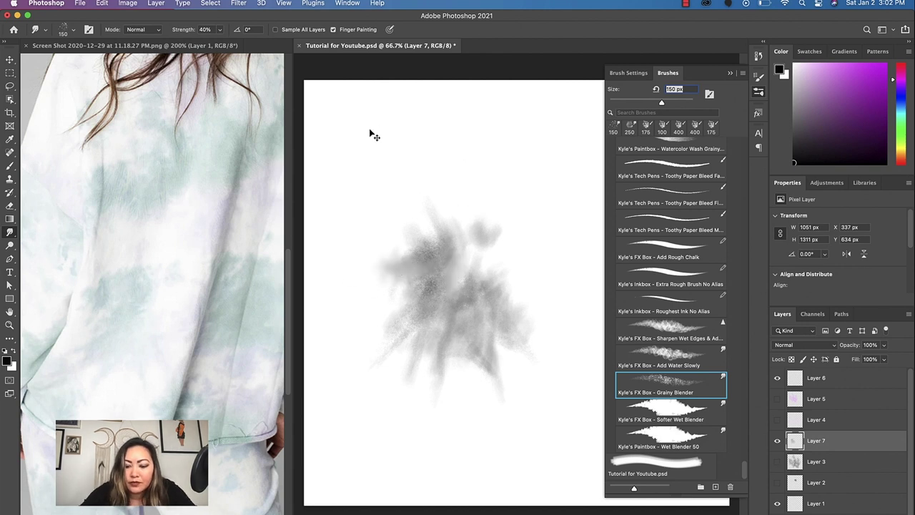
- Zoom to 200% and smudge the grey smoke with an 80 px Grainy Blender for spiky edges
key(super+equal)
key(super+equal)
drag(365, 127, 457, 207)
drag(517, 245, 574, 285)
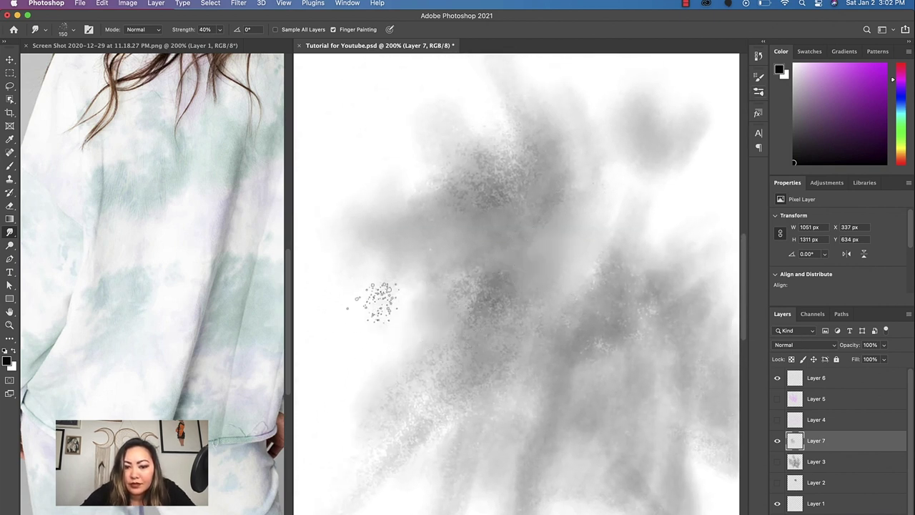
scroll(438, 309, down, 5)
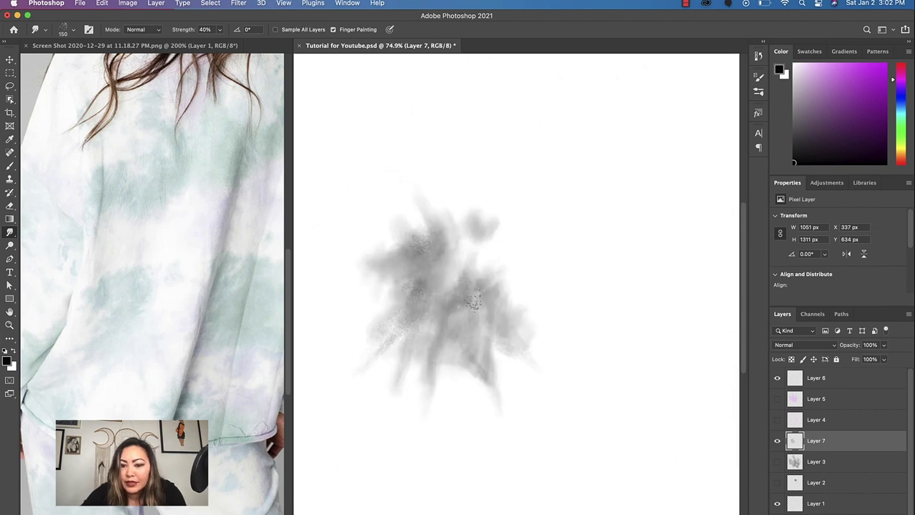
scroll(524, 268, up, 2)
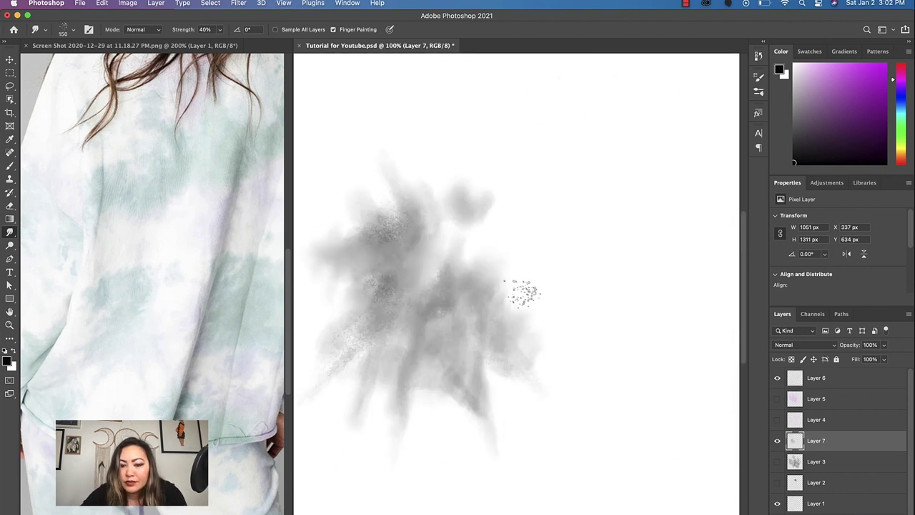
scroll(509, 285, up, 2)
scroll(508, 368, down, 3)
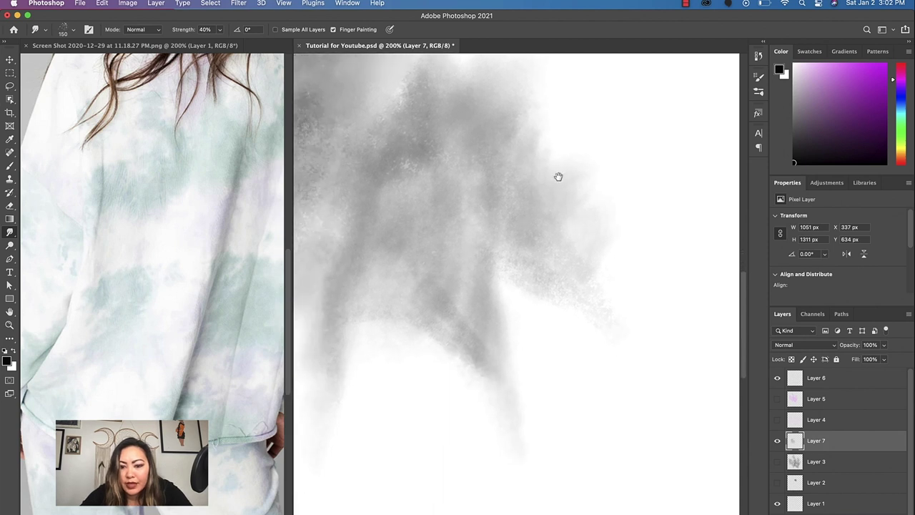
key(bracketleft)
key(bracketleft)
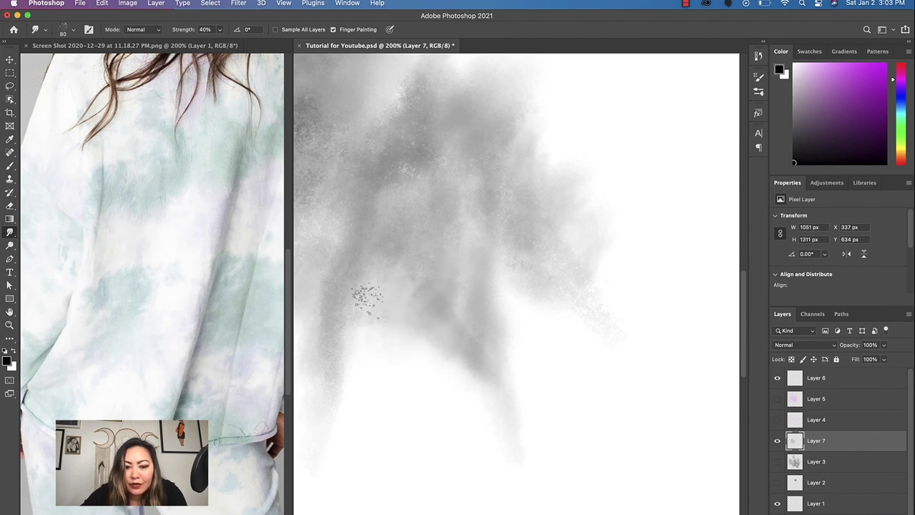
mouse_move(409, 334)
mouse_down()
mouse_move(448, 307)
mouse_move(450, 251)
mouse_up()
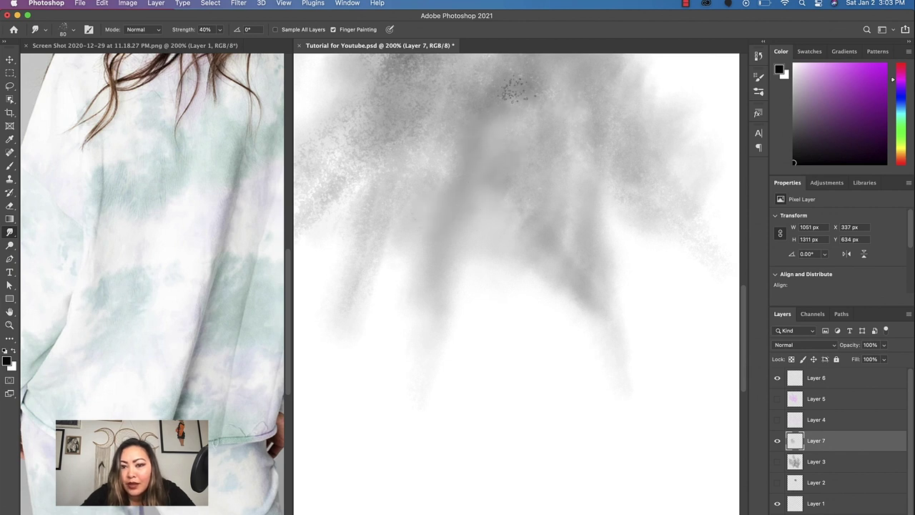
drag(445, 182, 549, 211)
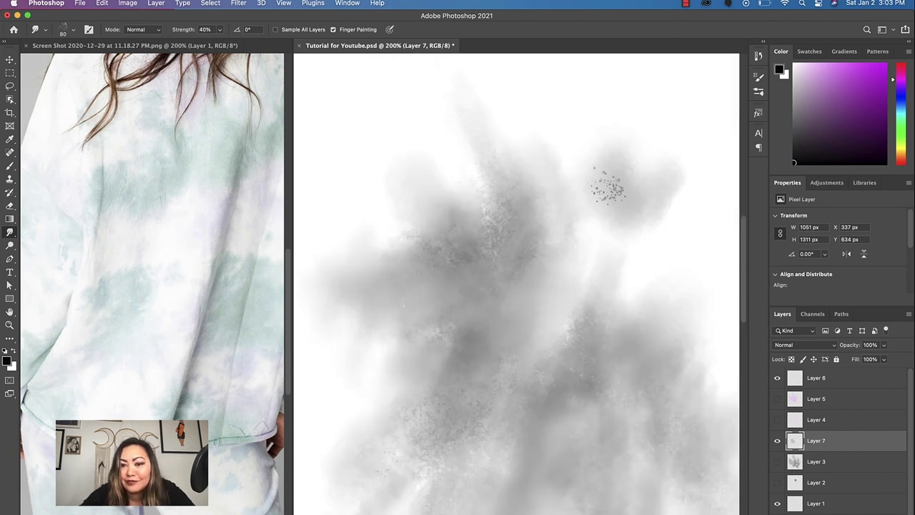
key(super+minus)
key(super+minus)
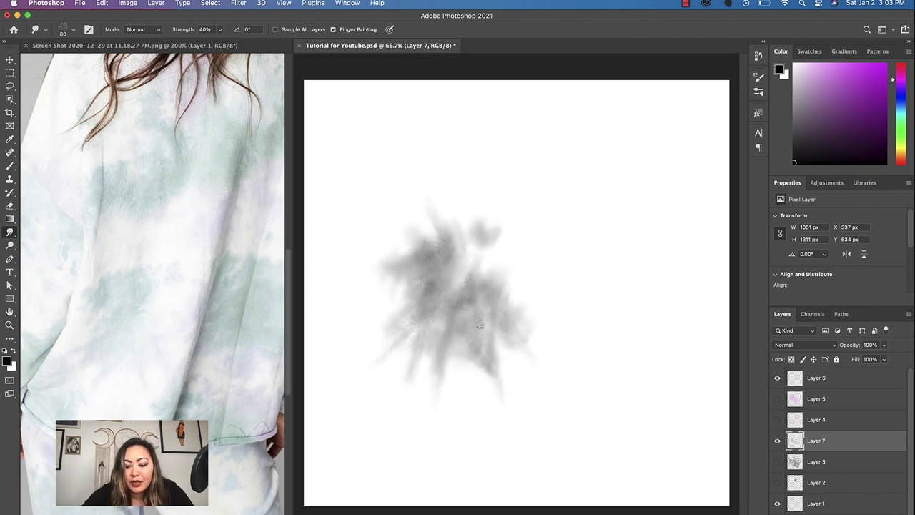
- Free-transform the grey smoke to about 188% (1978 × 2467 px) and centre it on the canvas
key(v)
key(super+y)
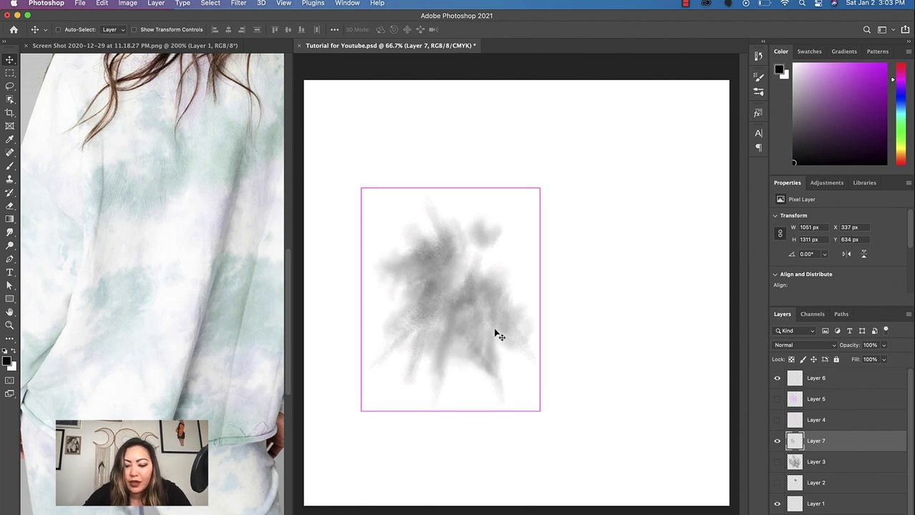
key(super+t)
drag(501, 335, 462, 235)
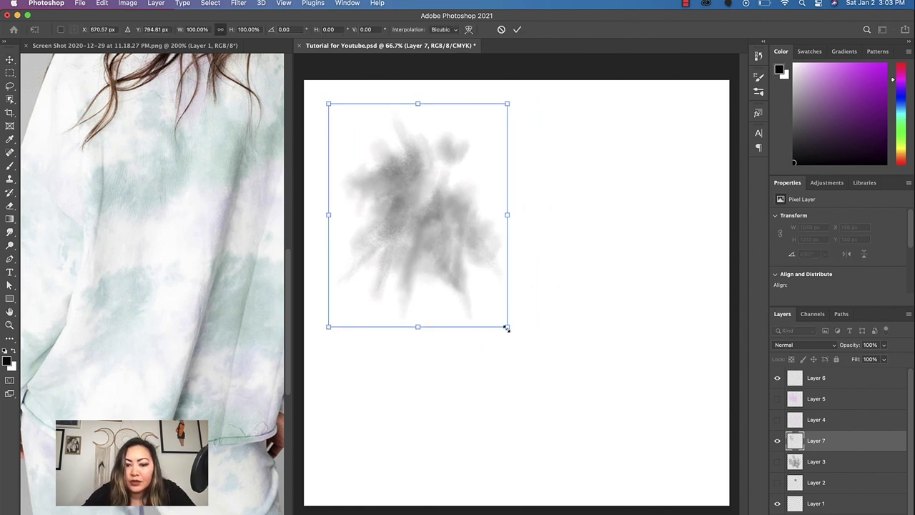
drag(507, 329, 652, 487)
drag(648, 106, 666, 91)
drag(585, 213, 613, 208)
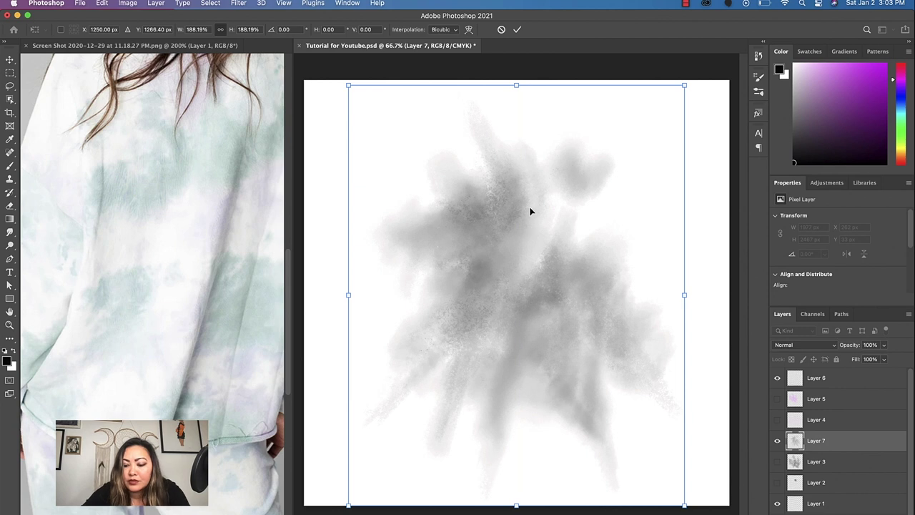
key(Return)
key(b)
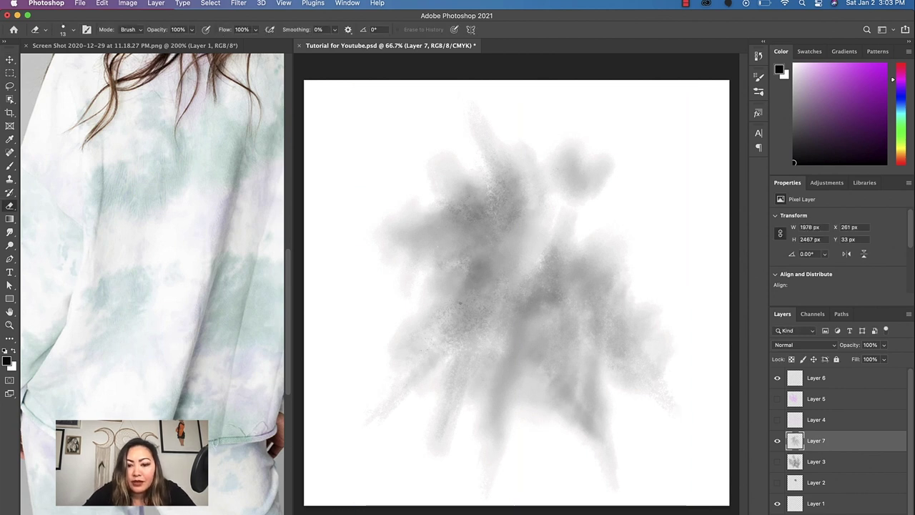
click(139, 29)
- Set the brush to Clear mode at 100% opacity to lift lighter patches from the smoke
click(131, 35)
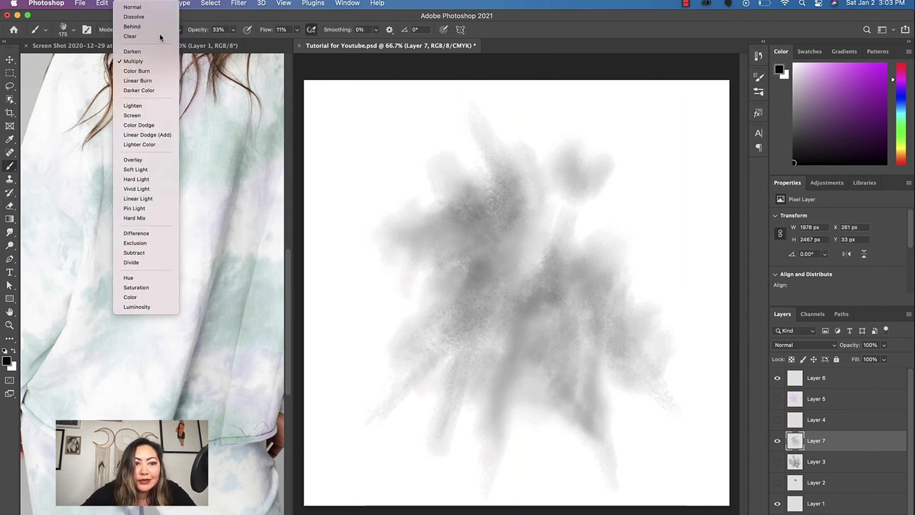
click(233, 30)
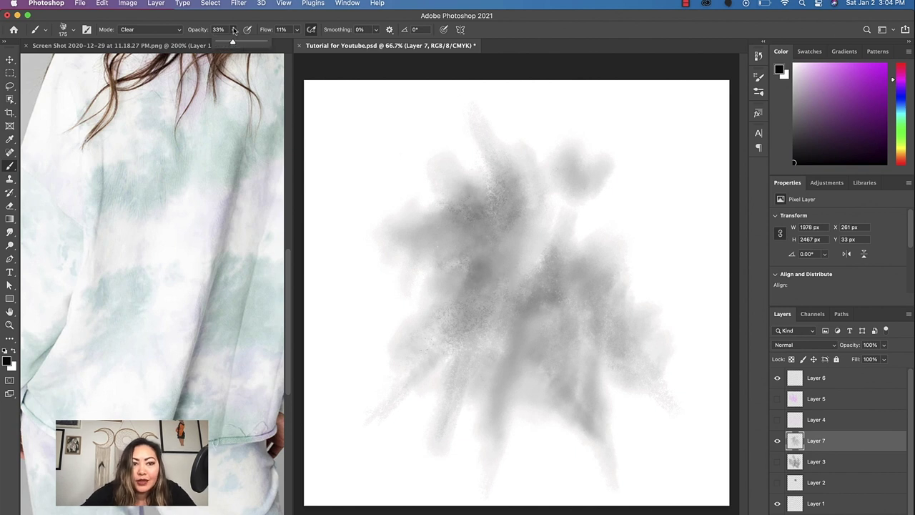
click(466, 258)
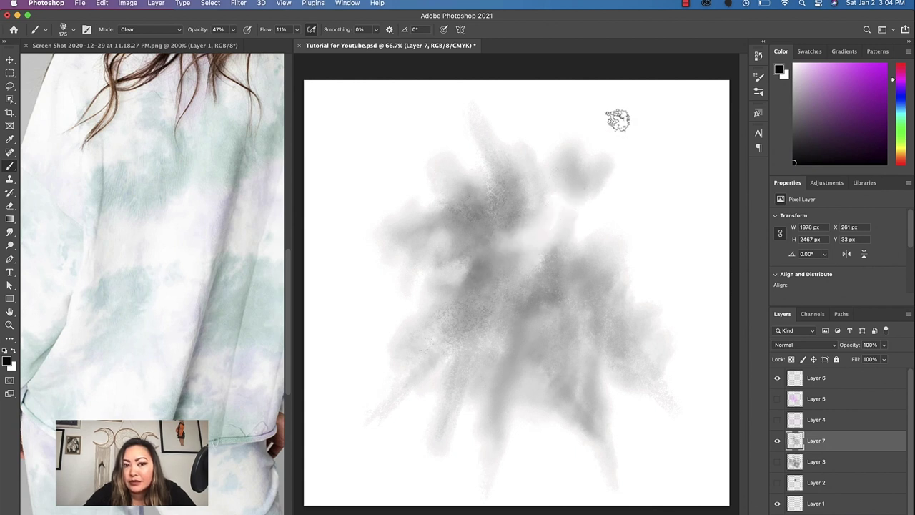
click(233, 29)
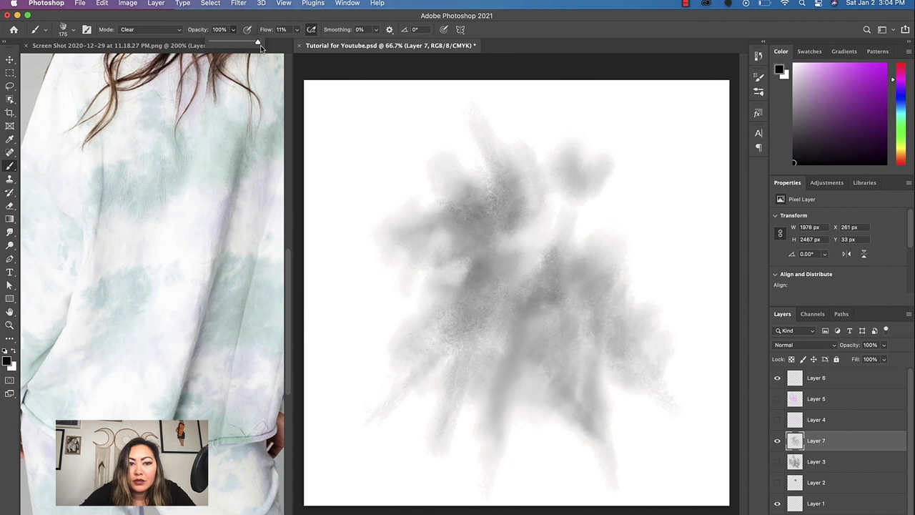
click(535, 229)
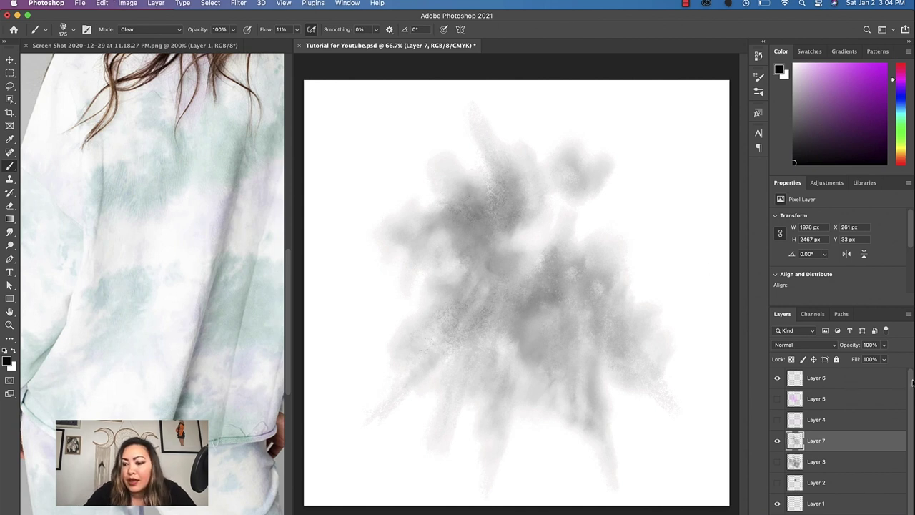
- Hide the white background and define the smoke as brush preset 'Tutorial for Youtube.psd'
drag(913, 383, 909, 405)
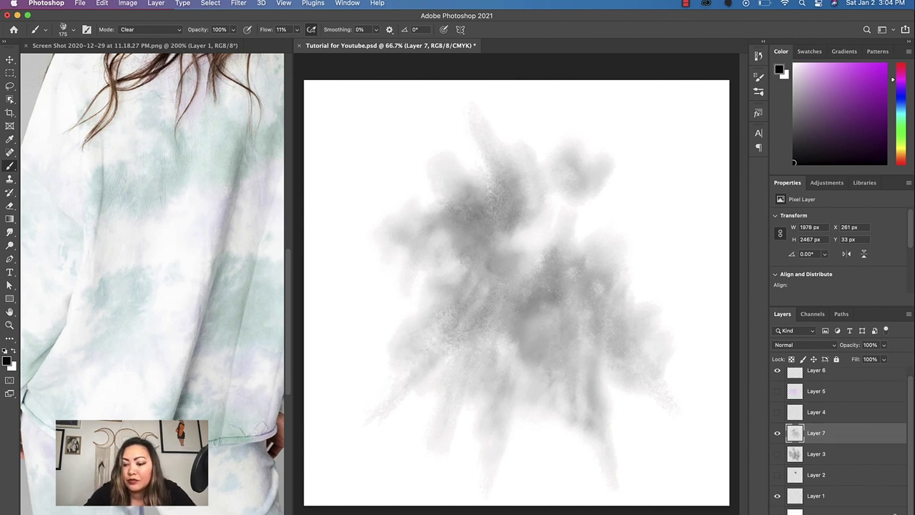
click(777, 511)
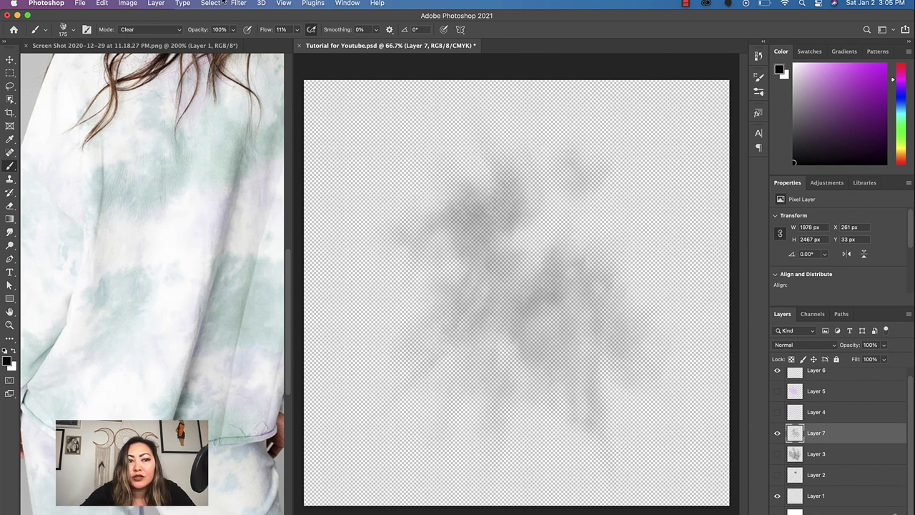
click(103, 4)
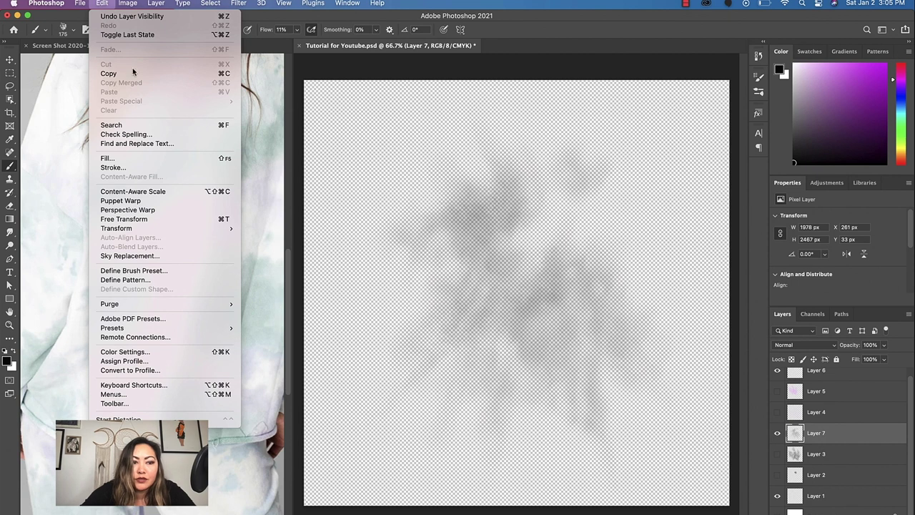
click(176, 269)
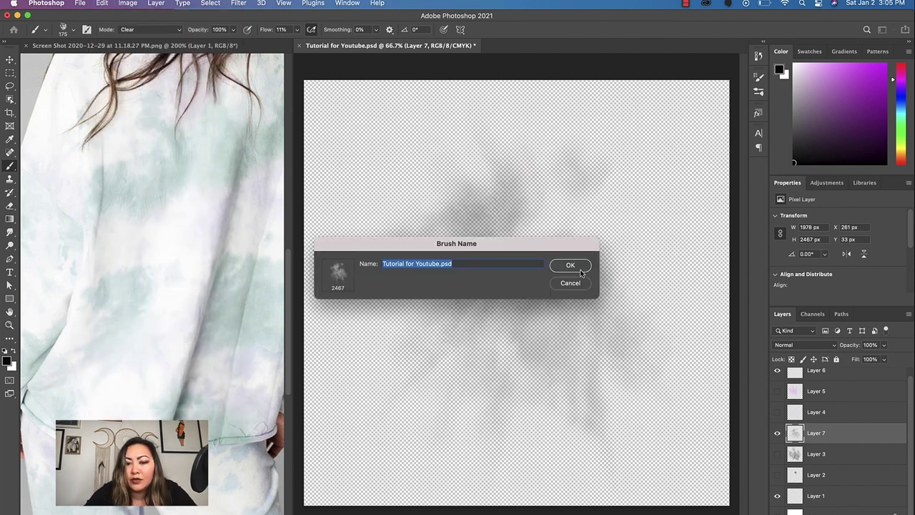
click(571, 266)
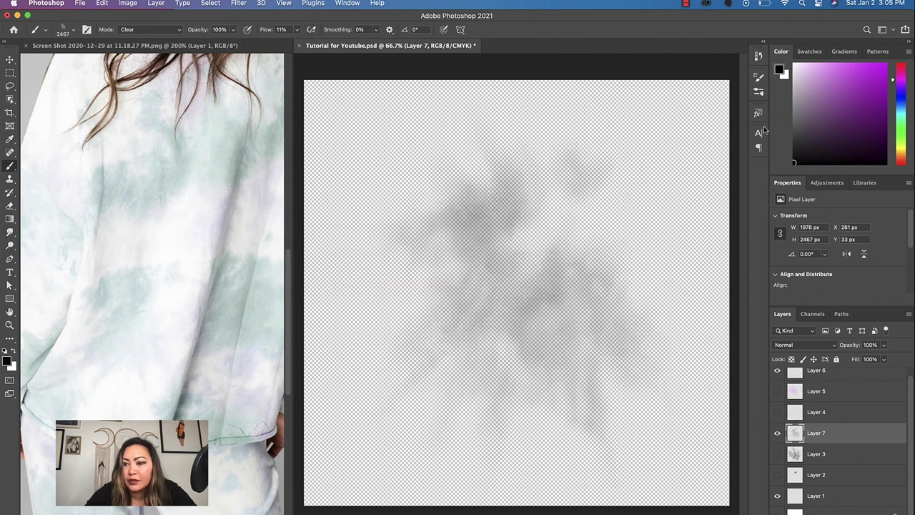
click(759, 94)
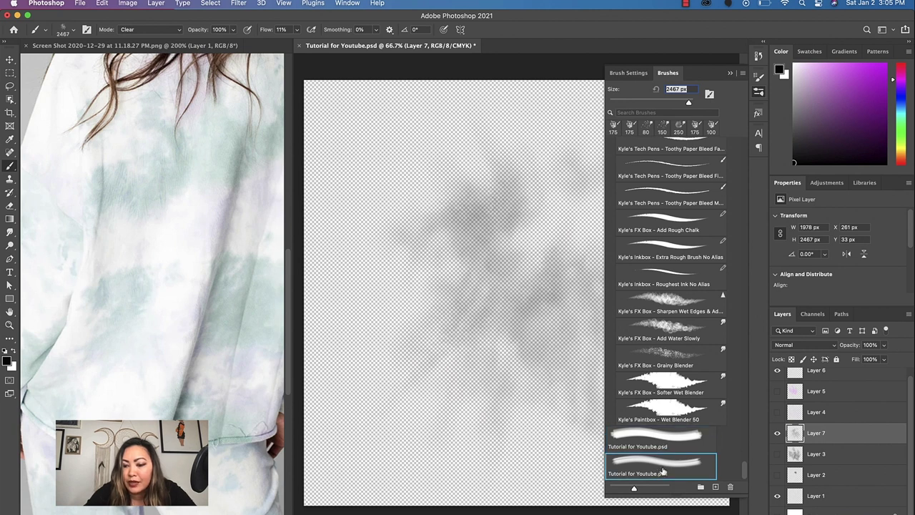
- Hide the Layer 7 smoke, add empty Layer 8, and show Layer 1's white background
click(778, 434)
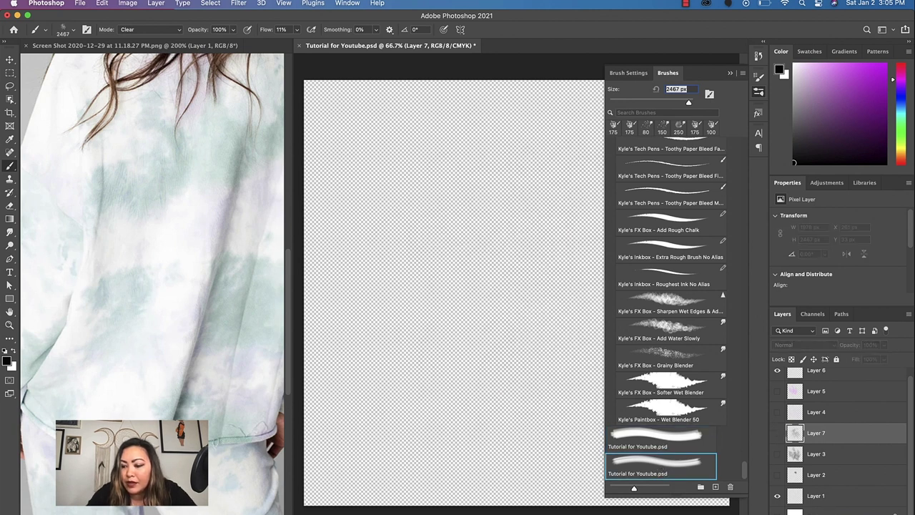
key(super+shift+alt+n)
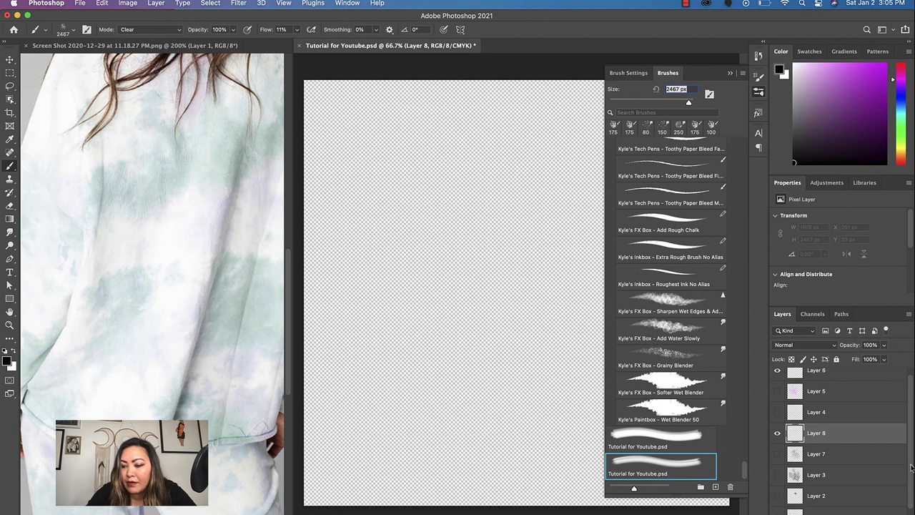
scroll(851, 457, down, 2)
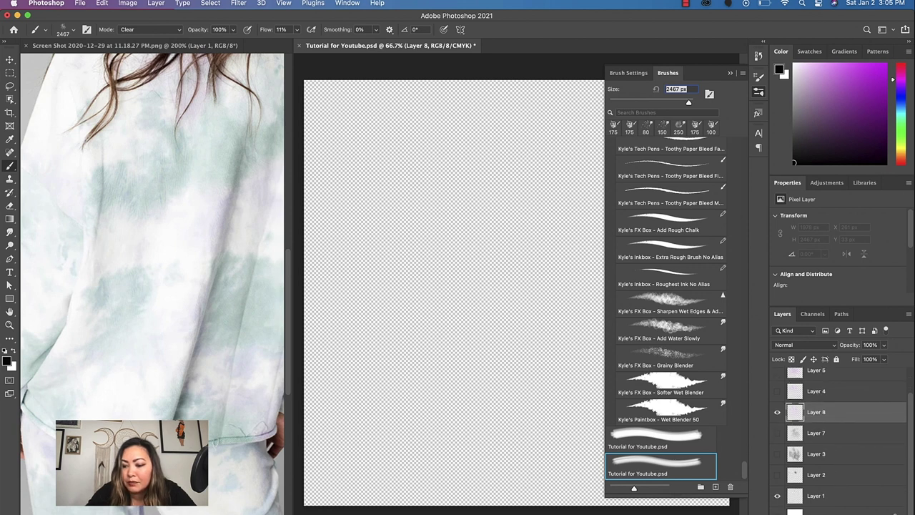
click(778, 495)
- Make the foreground colour light blue and set the brush blend mode to Normal
click(7, 362)
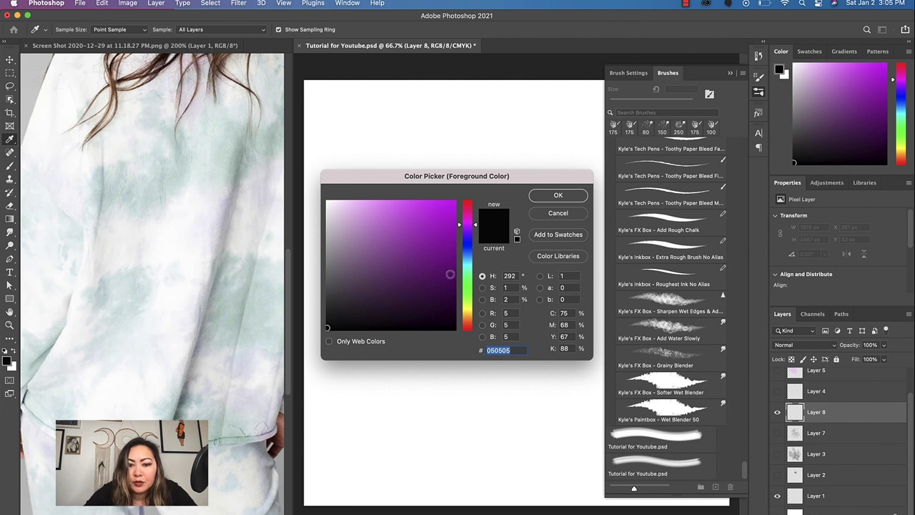
drag(476, 228, 475, 257)
click(380, 215)
click(558, 195)
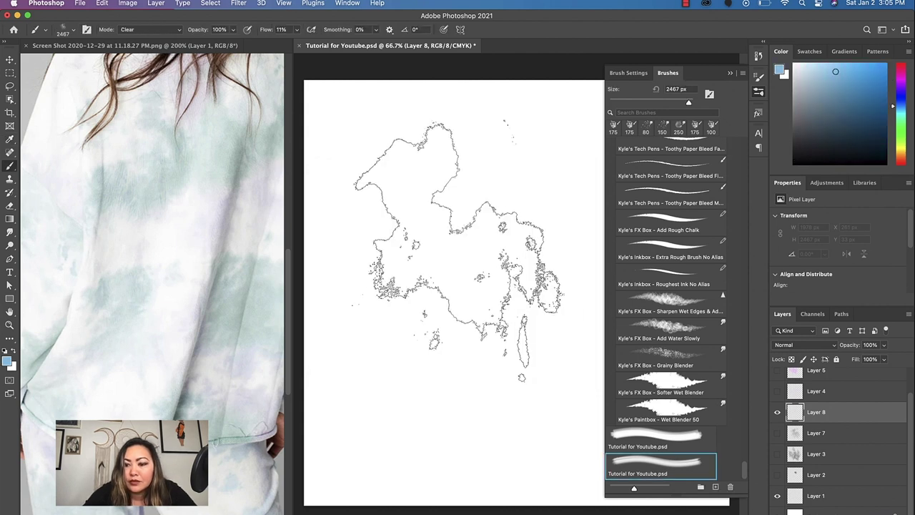
click(143, 32)
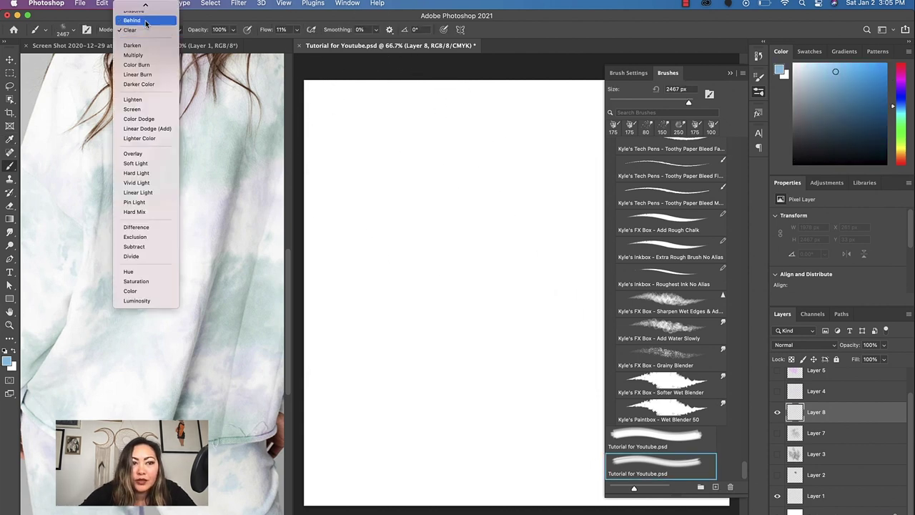
click(132, 7)
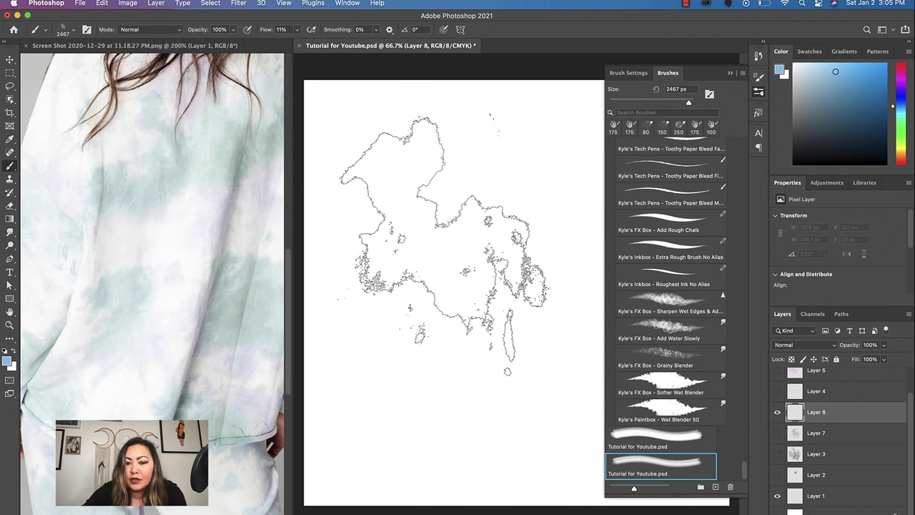
click(670, 65)
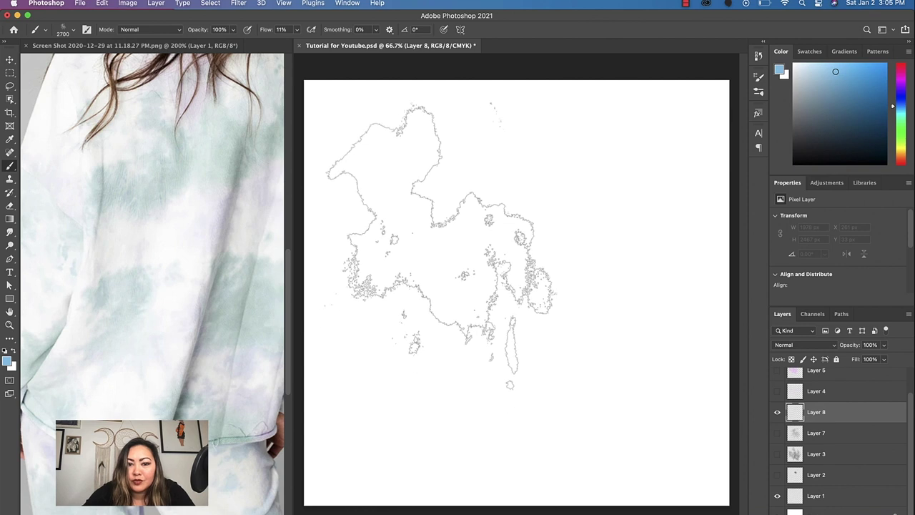
- Raise brush flow to 100%, then undo the oversized blue blot
mouse_move(447, 245)
mouse_down()
mouse_move(626, 330)
mouse_move(485, 275)
mouse_move(339, 175)
mouse_up()
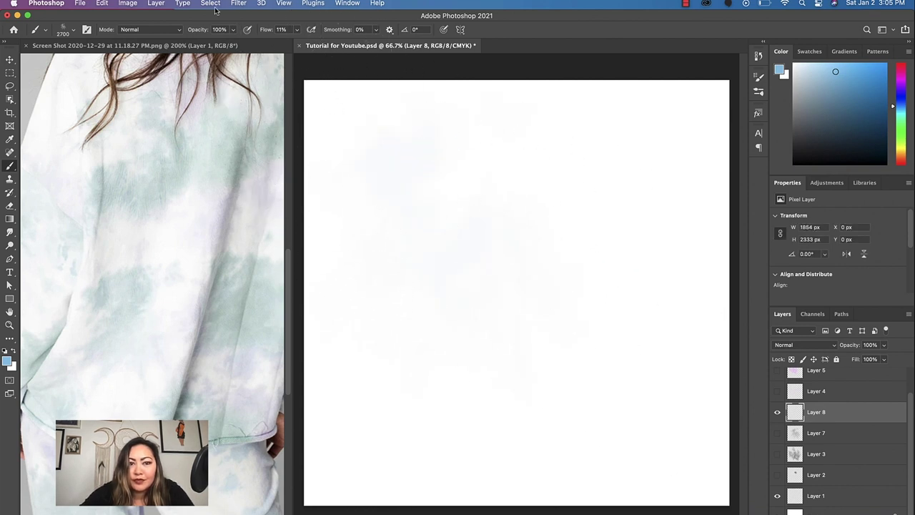
drag(326, 44, 339, 42)
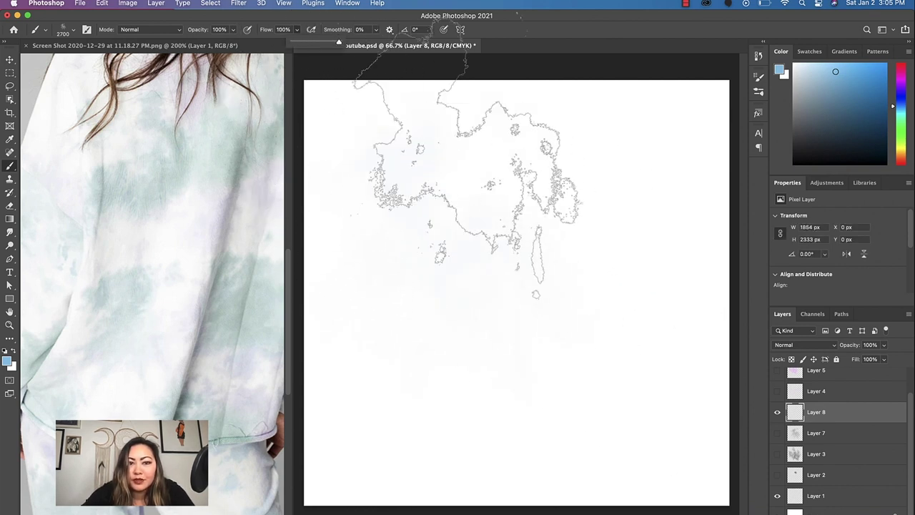
click(449, 263)
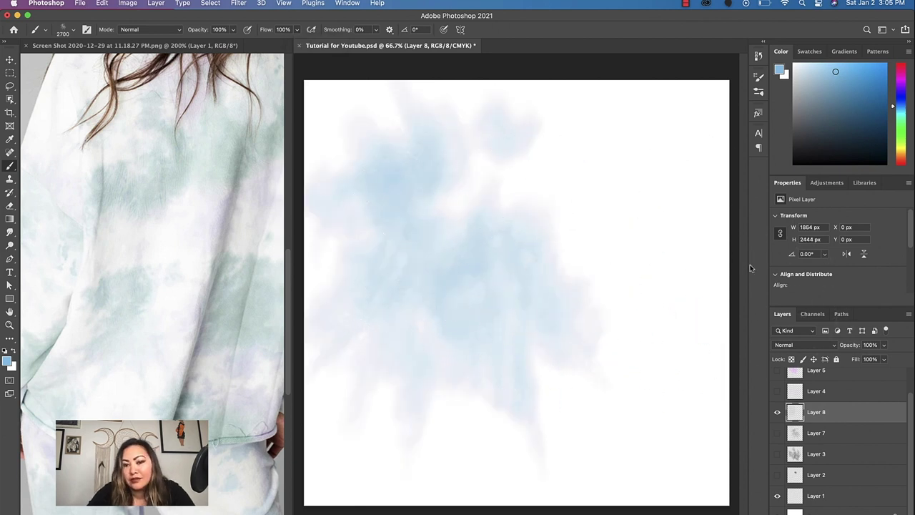
key(super+t)
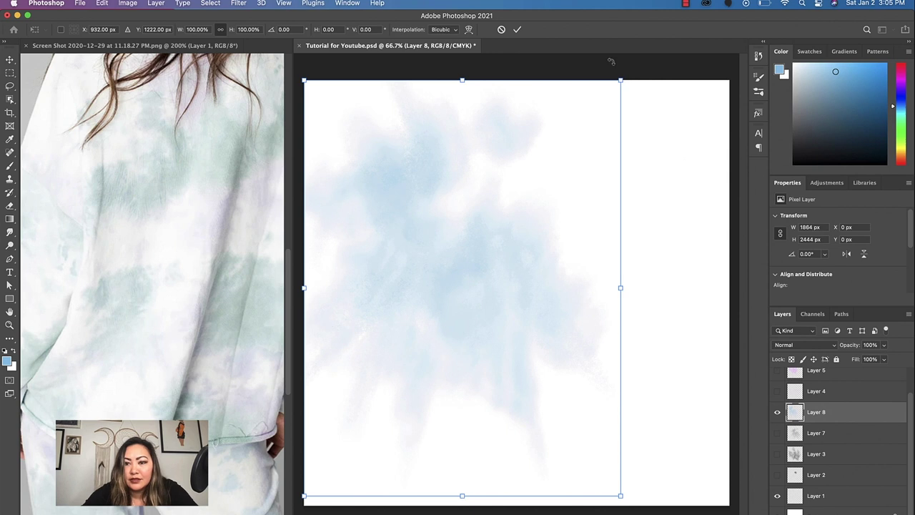
key(Escape)
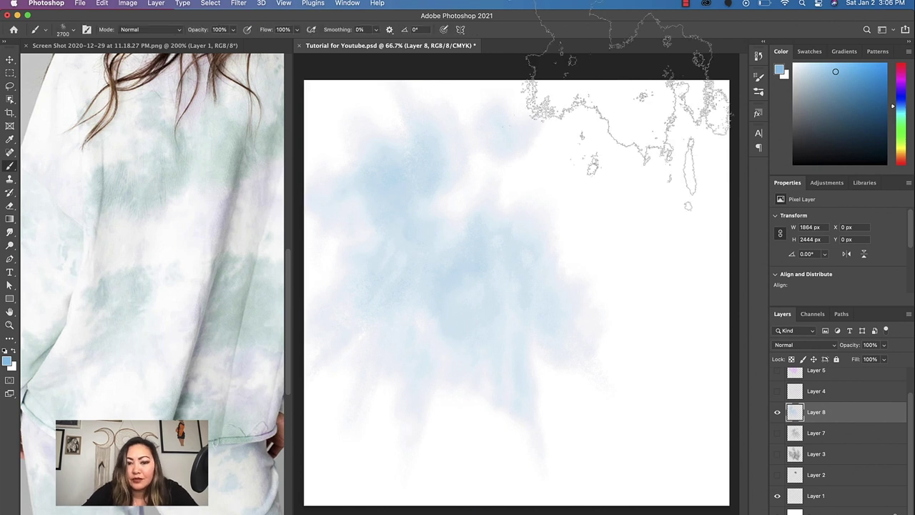
key(super+z)
- Shrink the smoke brush to 1700 px and stamp a light blue cloud at upper left
key(bracketleft)
key(bracketleft)
key(bracketleft)
key(bracketleft)
key(bracketleft)
key(bracketleft)
key(bracketleft)
key(bracketleft)
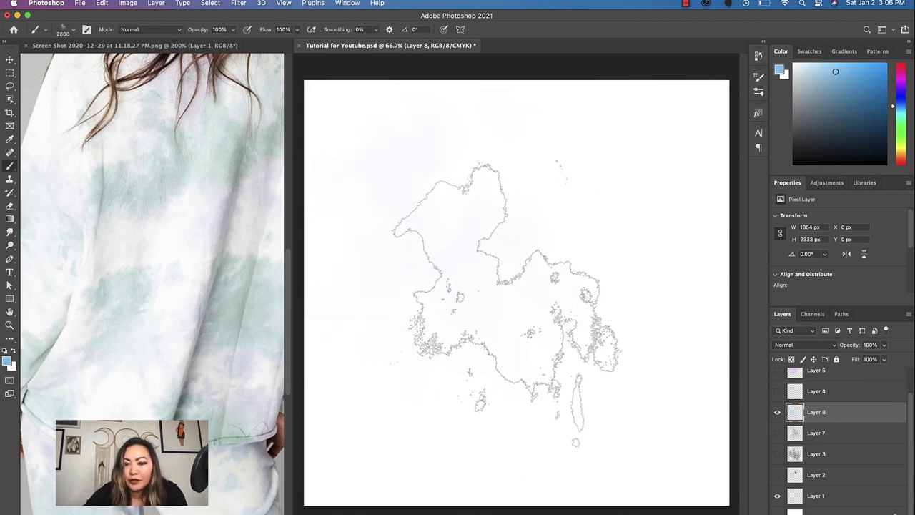
key(bracketleft)
key(bracketleft)
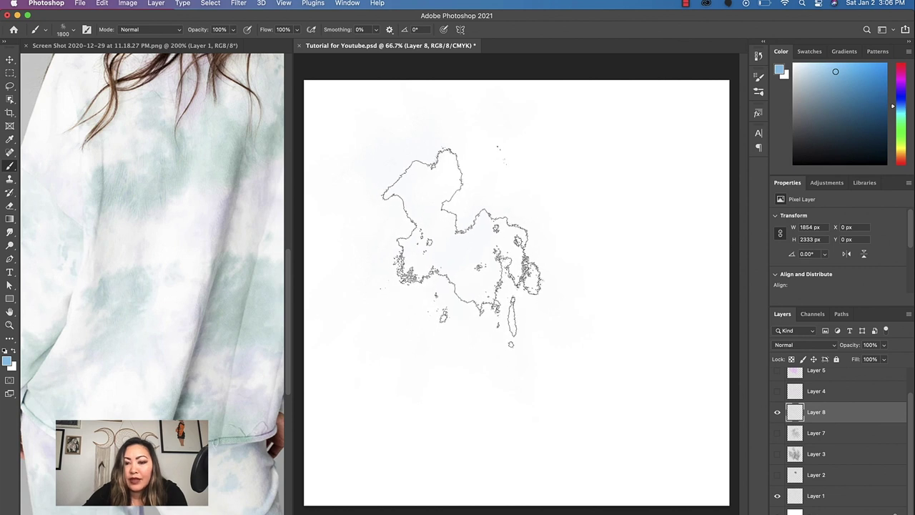
click(441, 236)
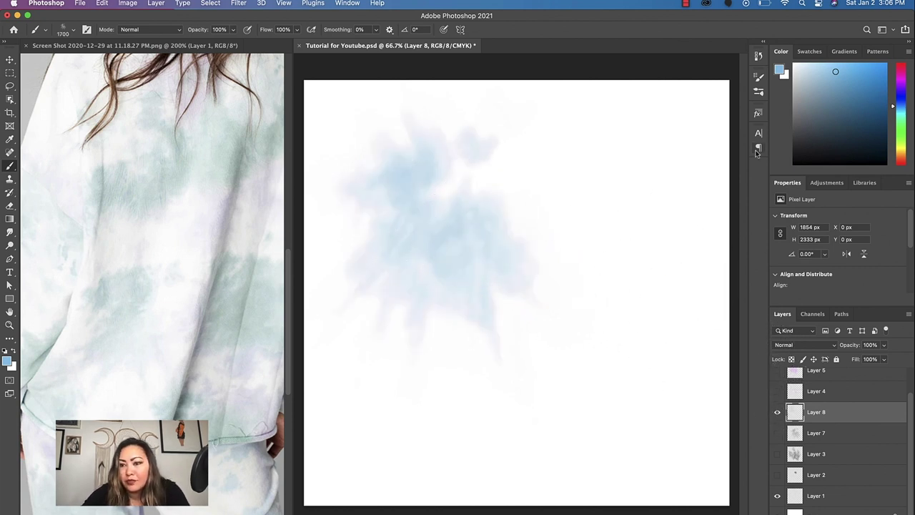
- Swap colours and set the foreground to a soft pink
key(x)
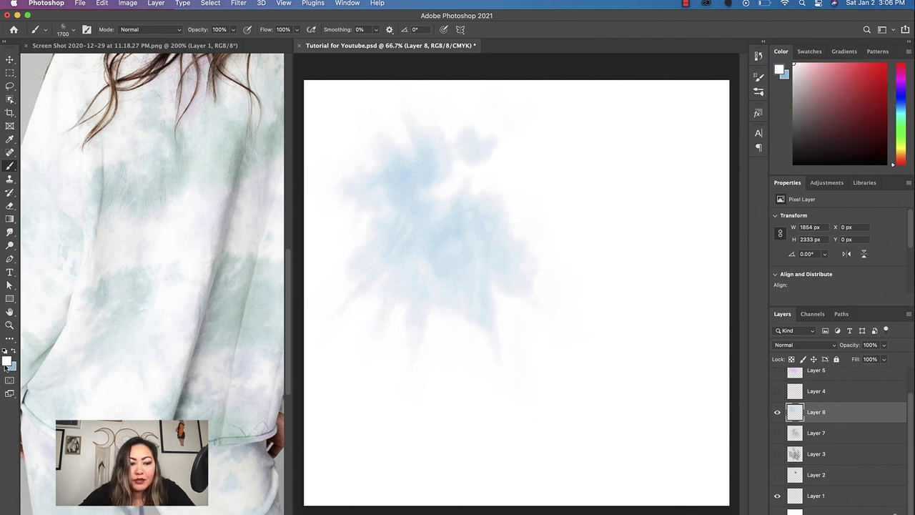
click(6, 361)
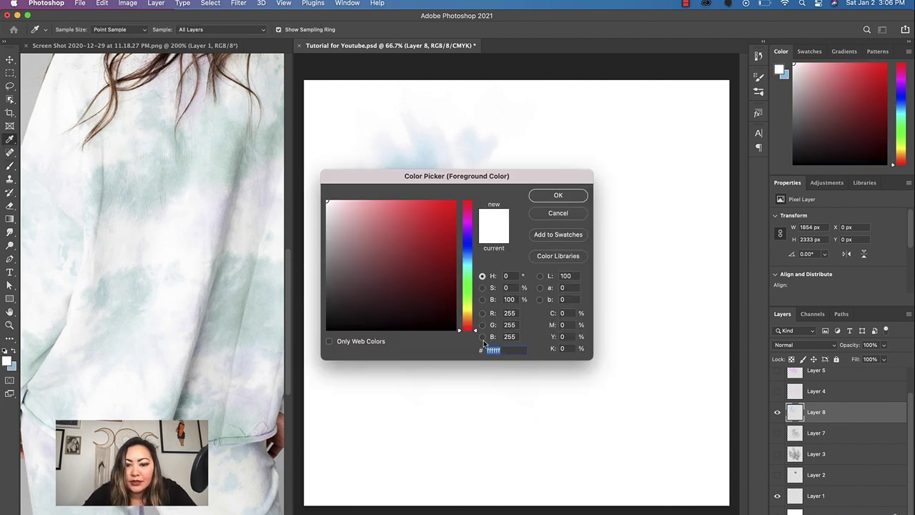
drag(476, 334, 460, 226)
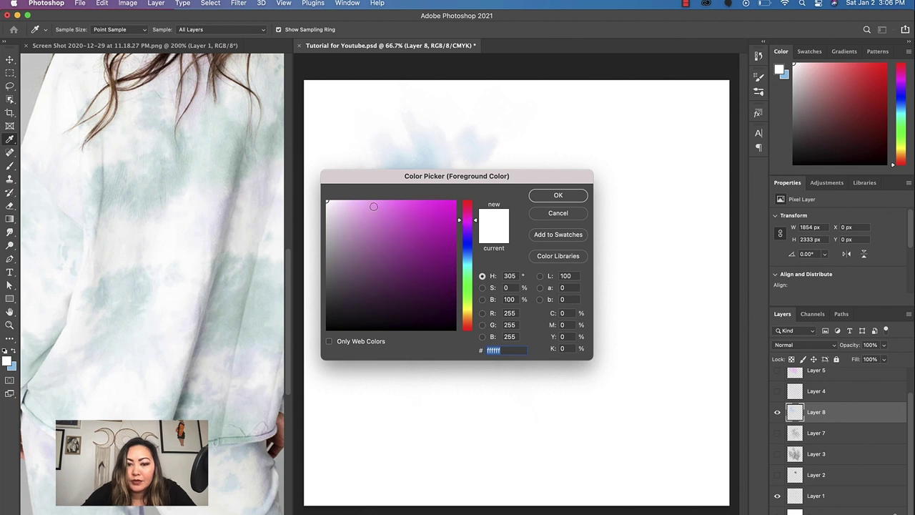
click(362, 208)
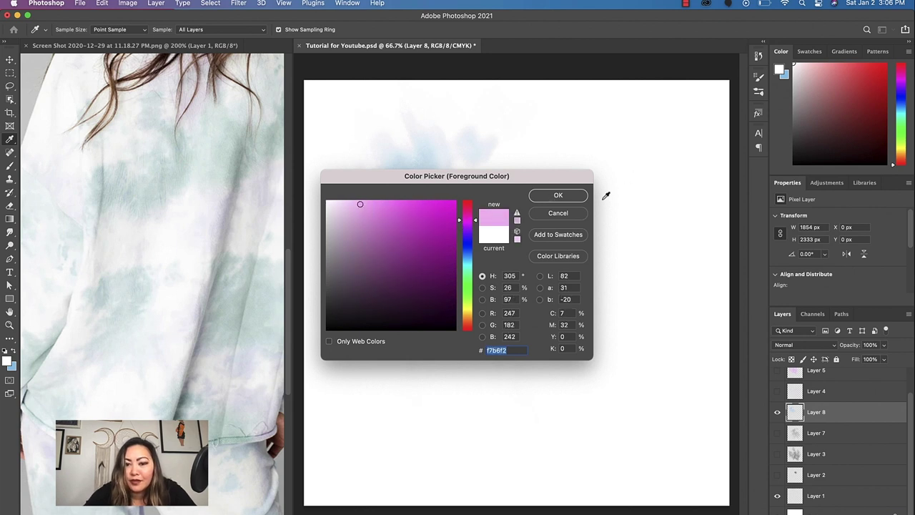
click(557, 196)
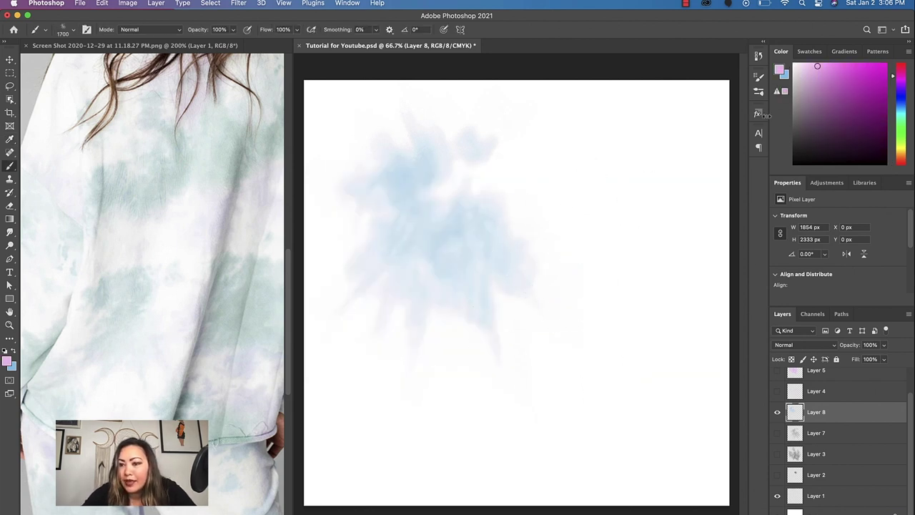
- Choose the first 'Tutorial for Youtube.psd' brush at 1000 px and stamp a pink blob upper right
click(758, 93)
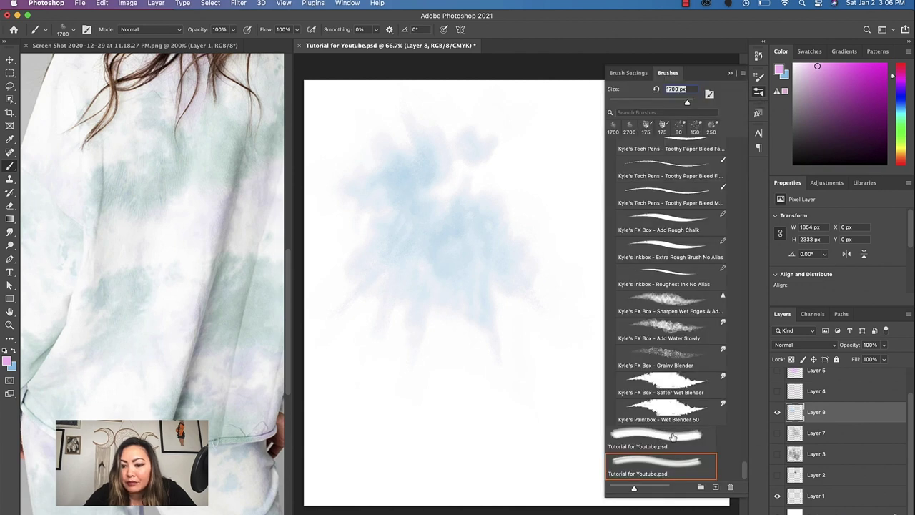
click(672, 437)
click(676, 74)
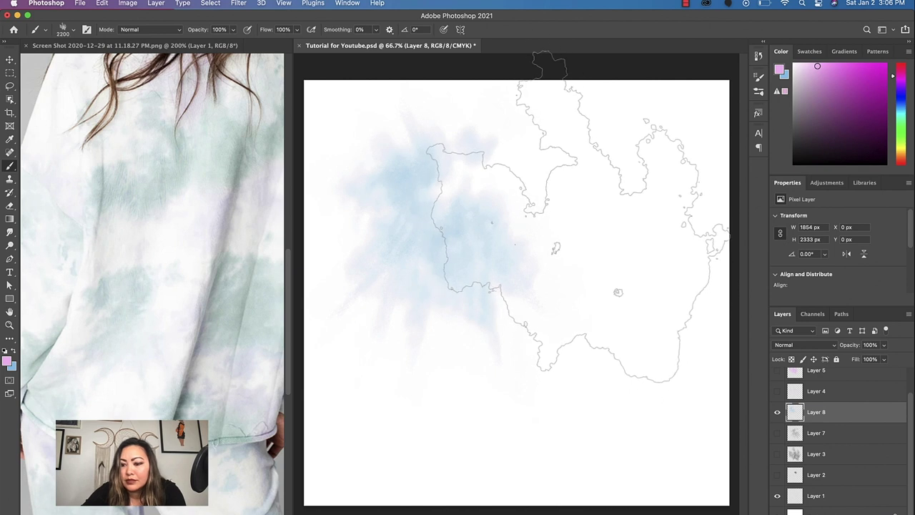
key(bracketleft)
key(bracketleft)
key(bracketleft)
key(bracketleft)
key(bracketleft)
key(bracketleft)
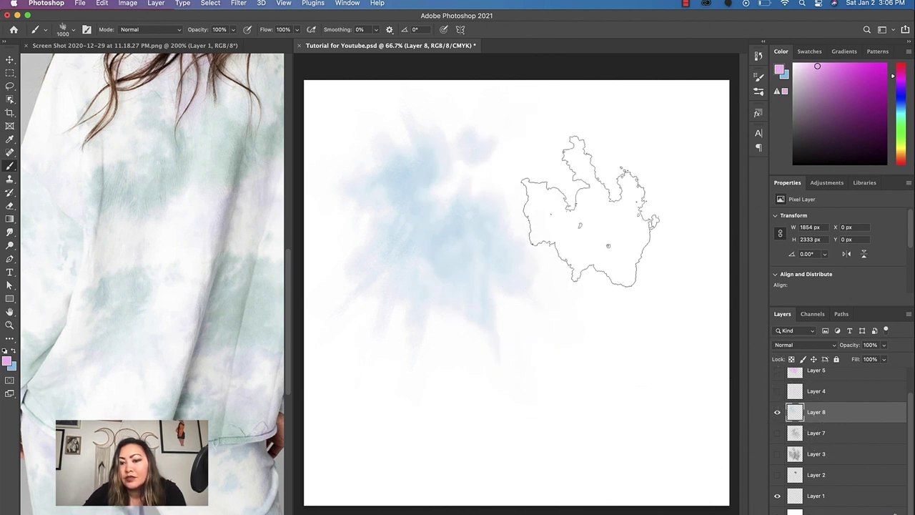
key(bracketleft)
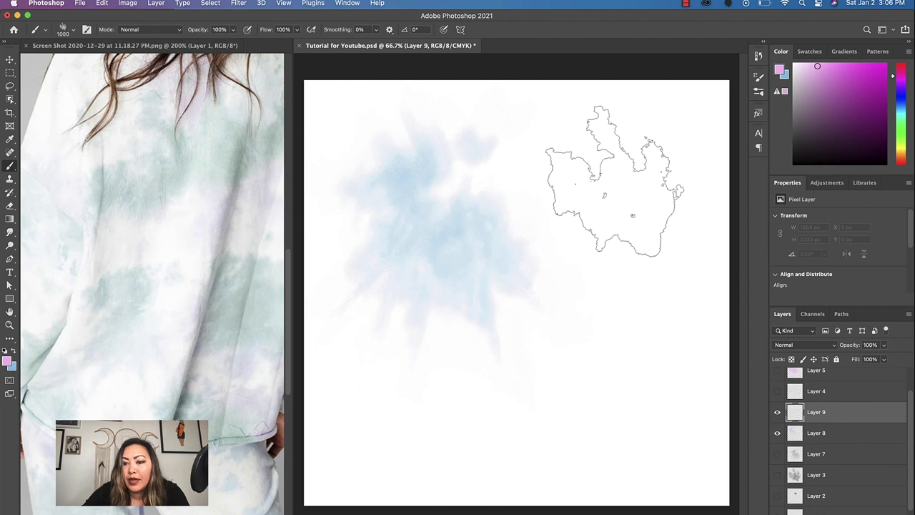
click(616, 184)
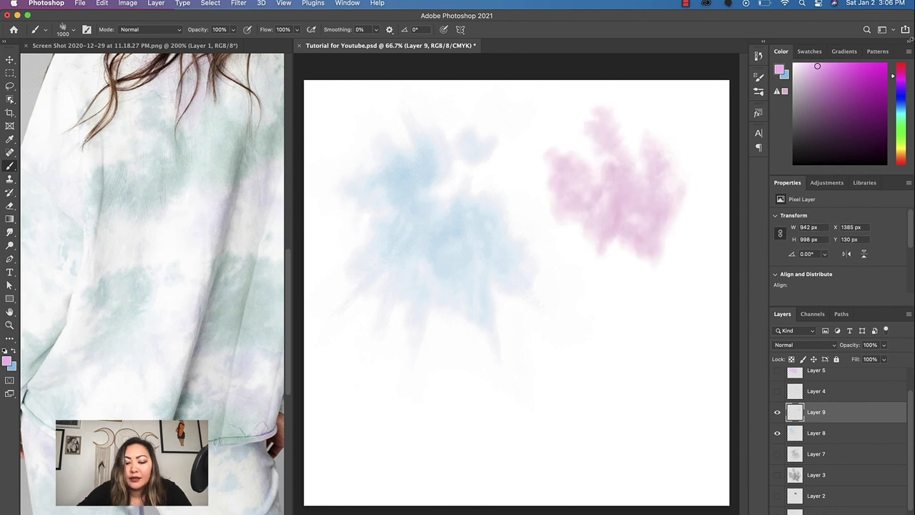
scroll(629, 301, down, 2)
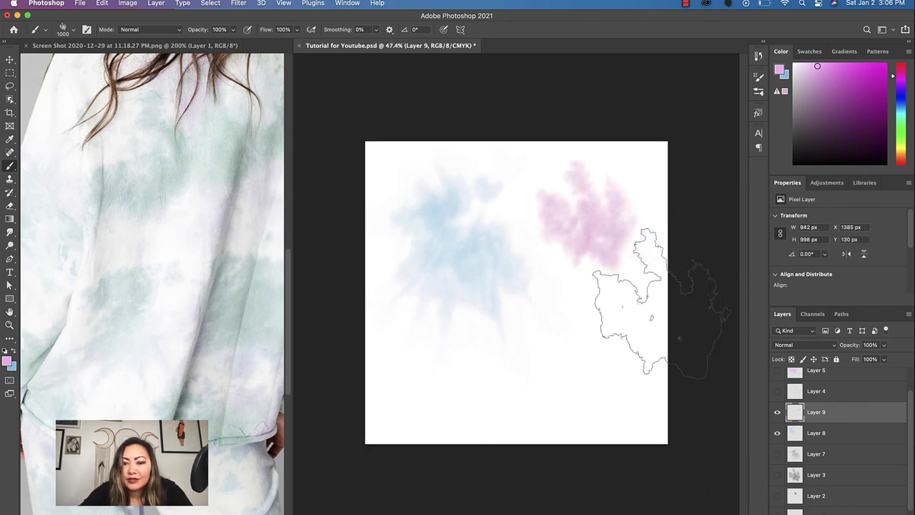
scroll(644, 300, up, 2)
key(v)
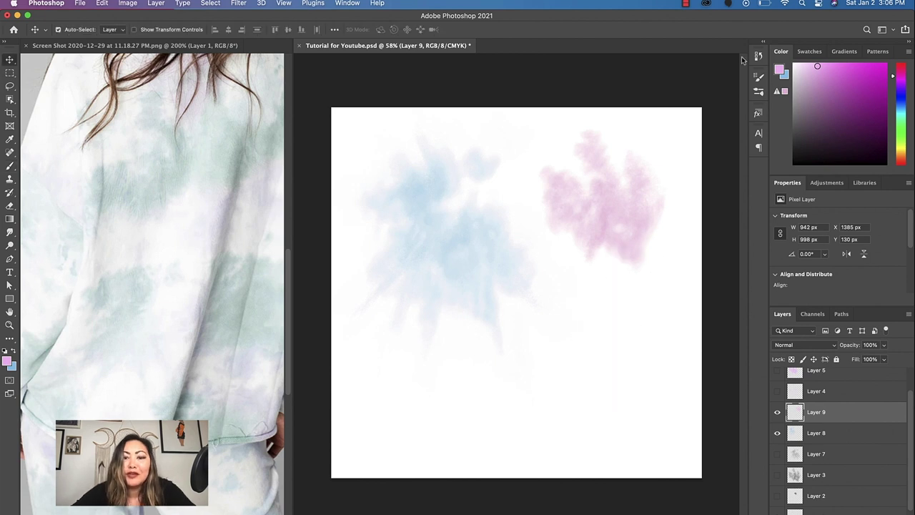